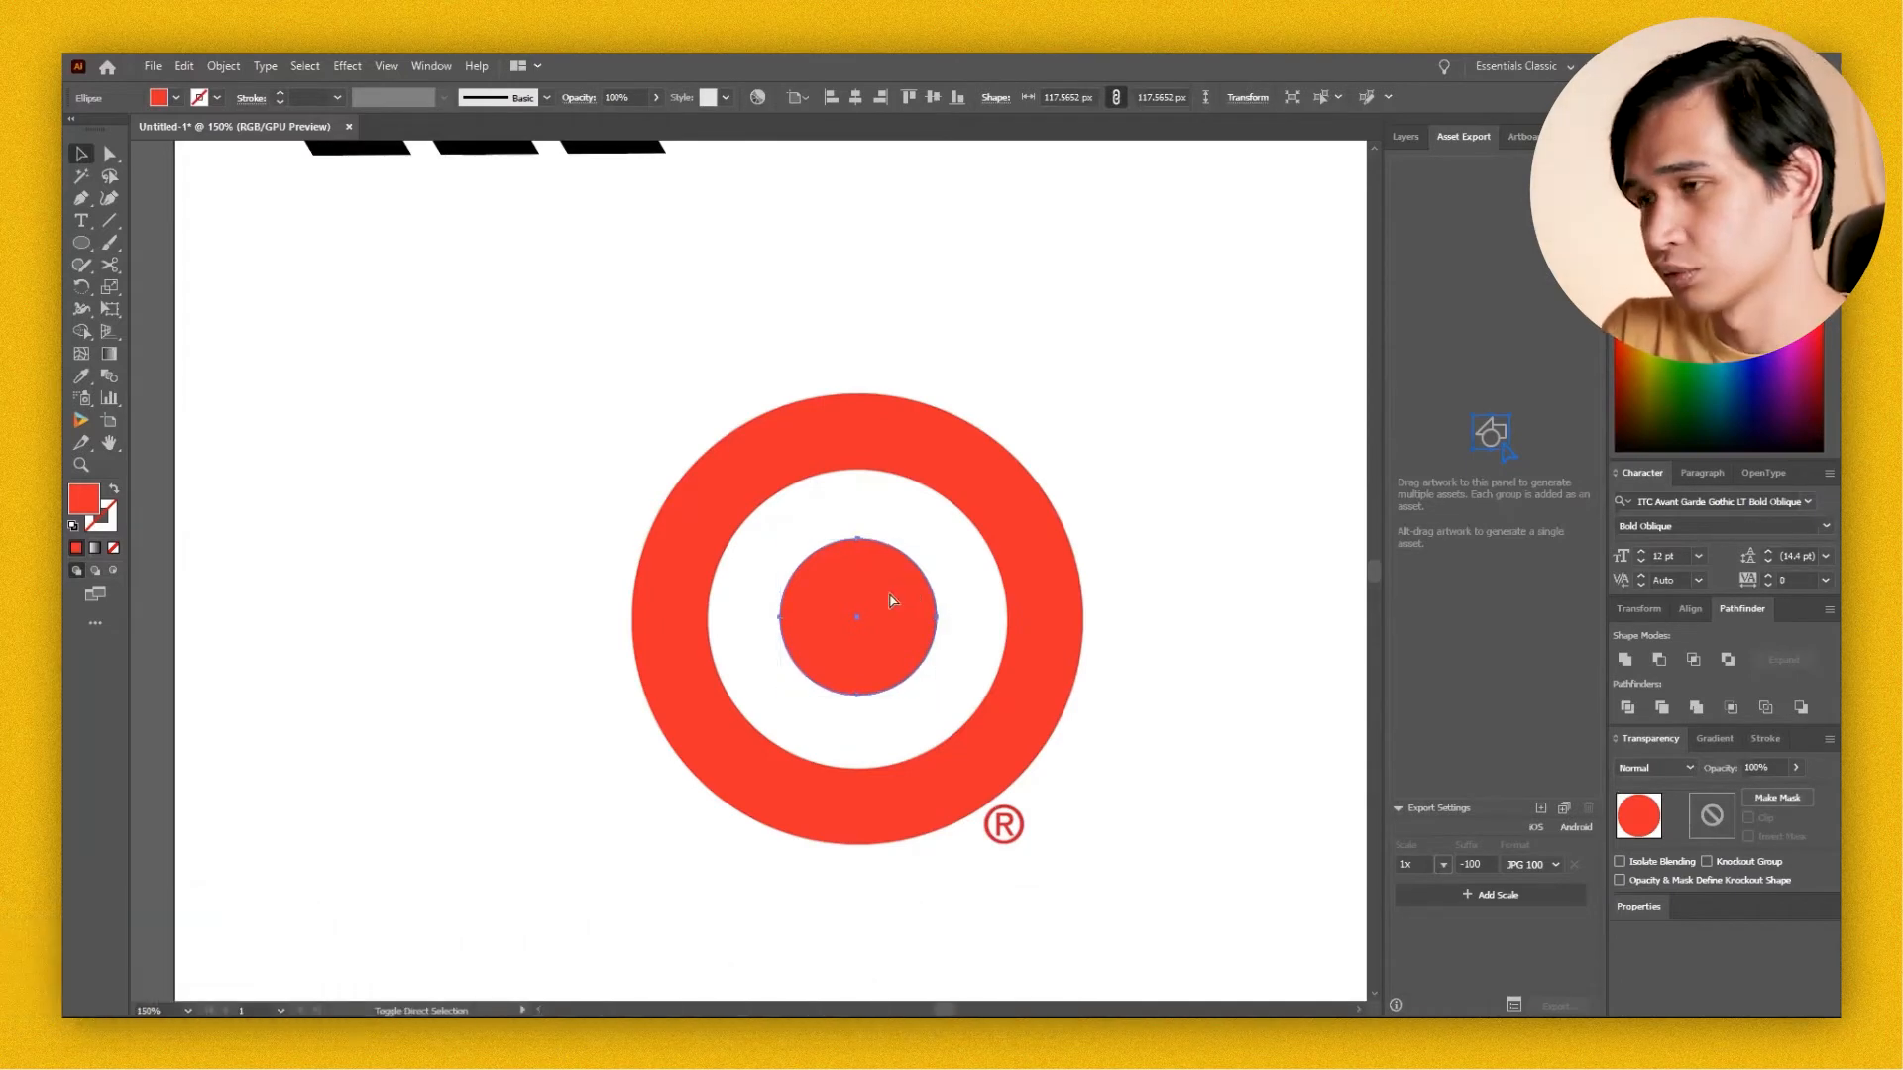
Scale copies of the target's centre circle to about 226 px and 341 px wide, matching the inner and outer edges of the red ring.
key(s)
drag(956, 531, 1044, 456)
key(ctrl)
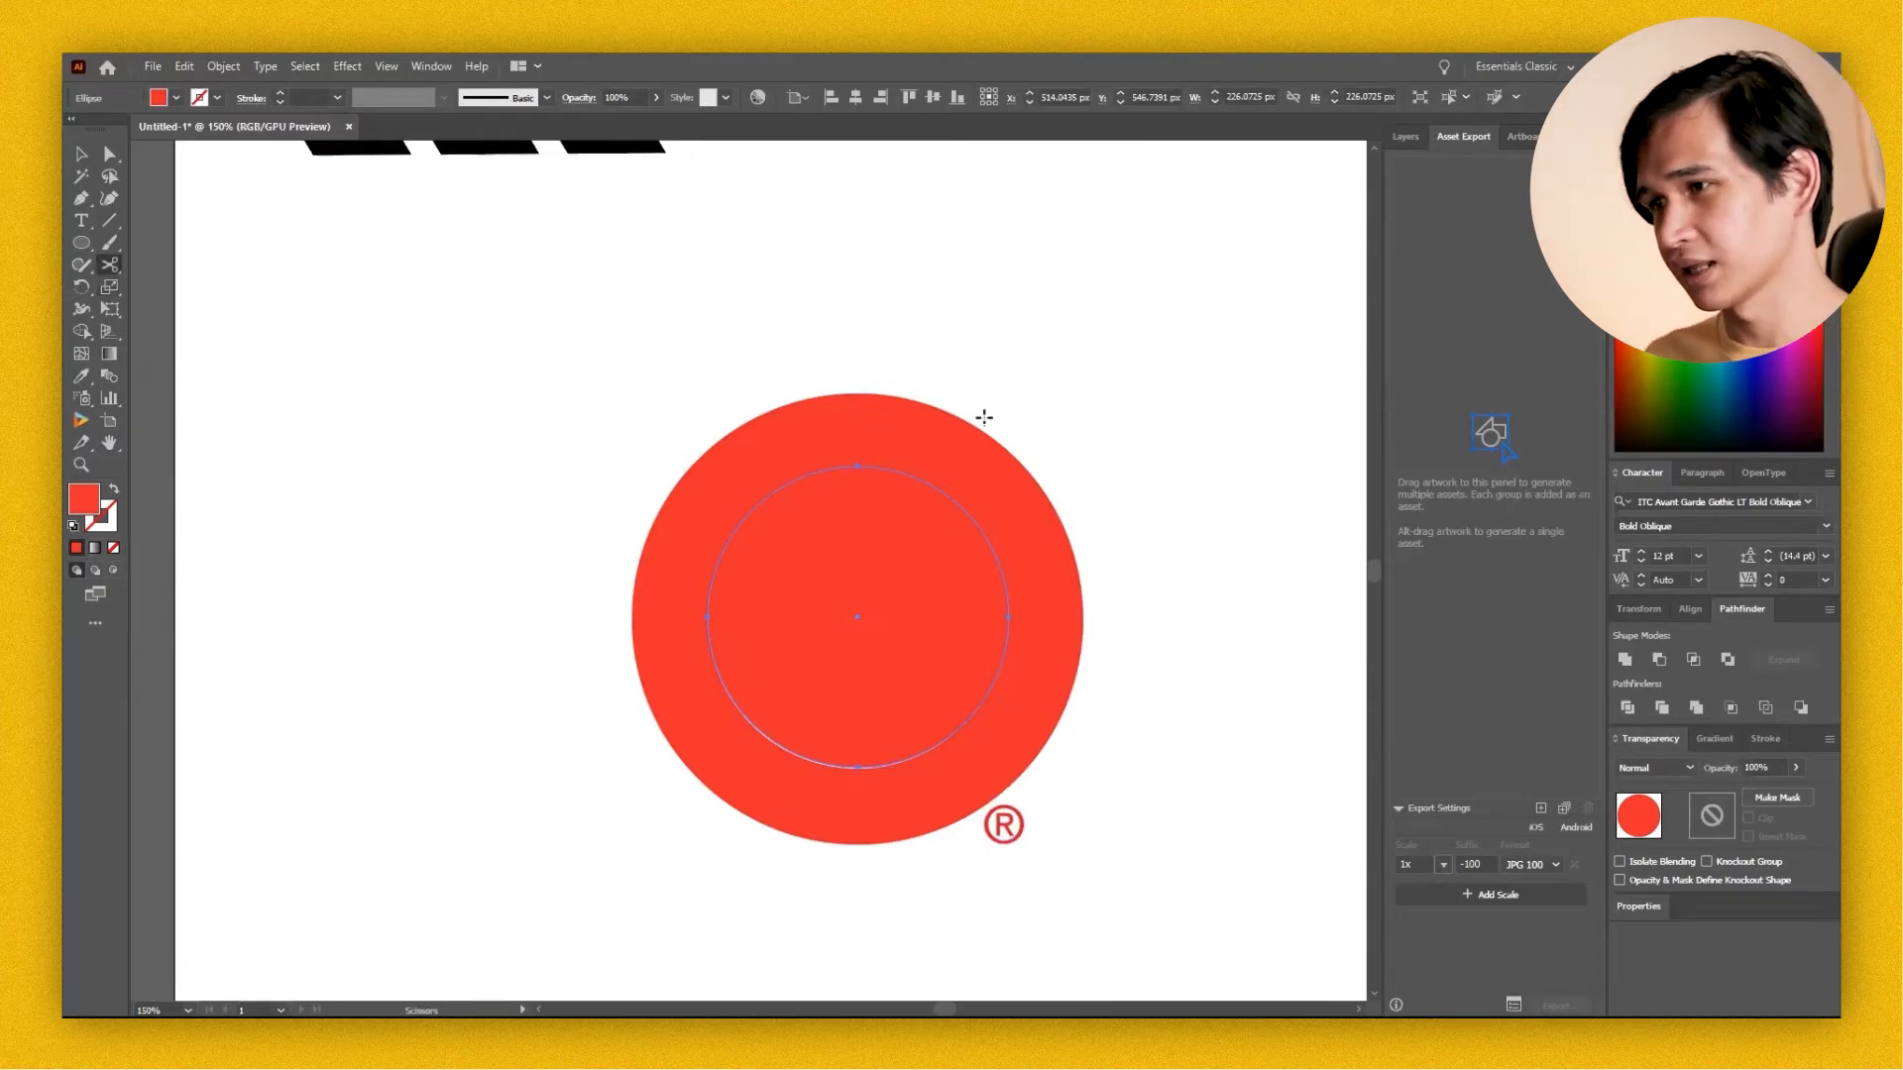
key(s)
drag(1072, 347, 1139, 297)
click(1146, 338)
drag(1185, 411, 1168, 501)
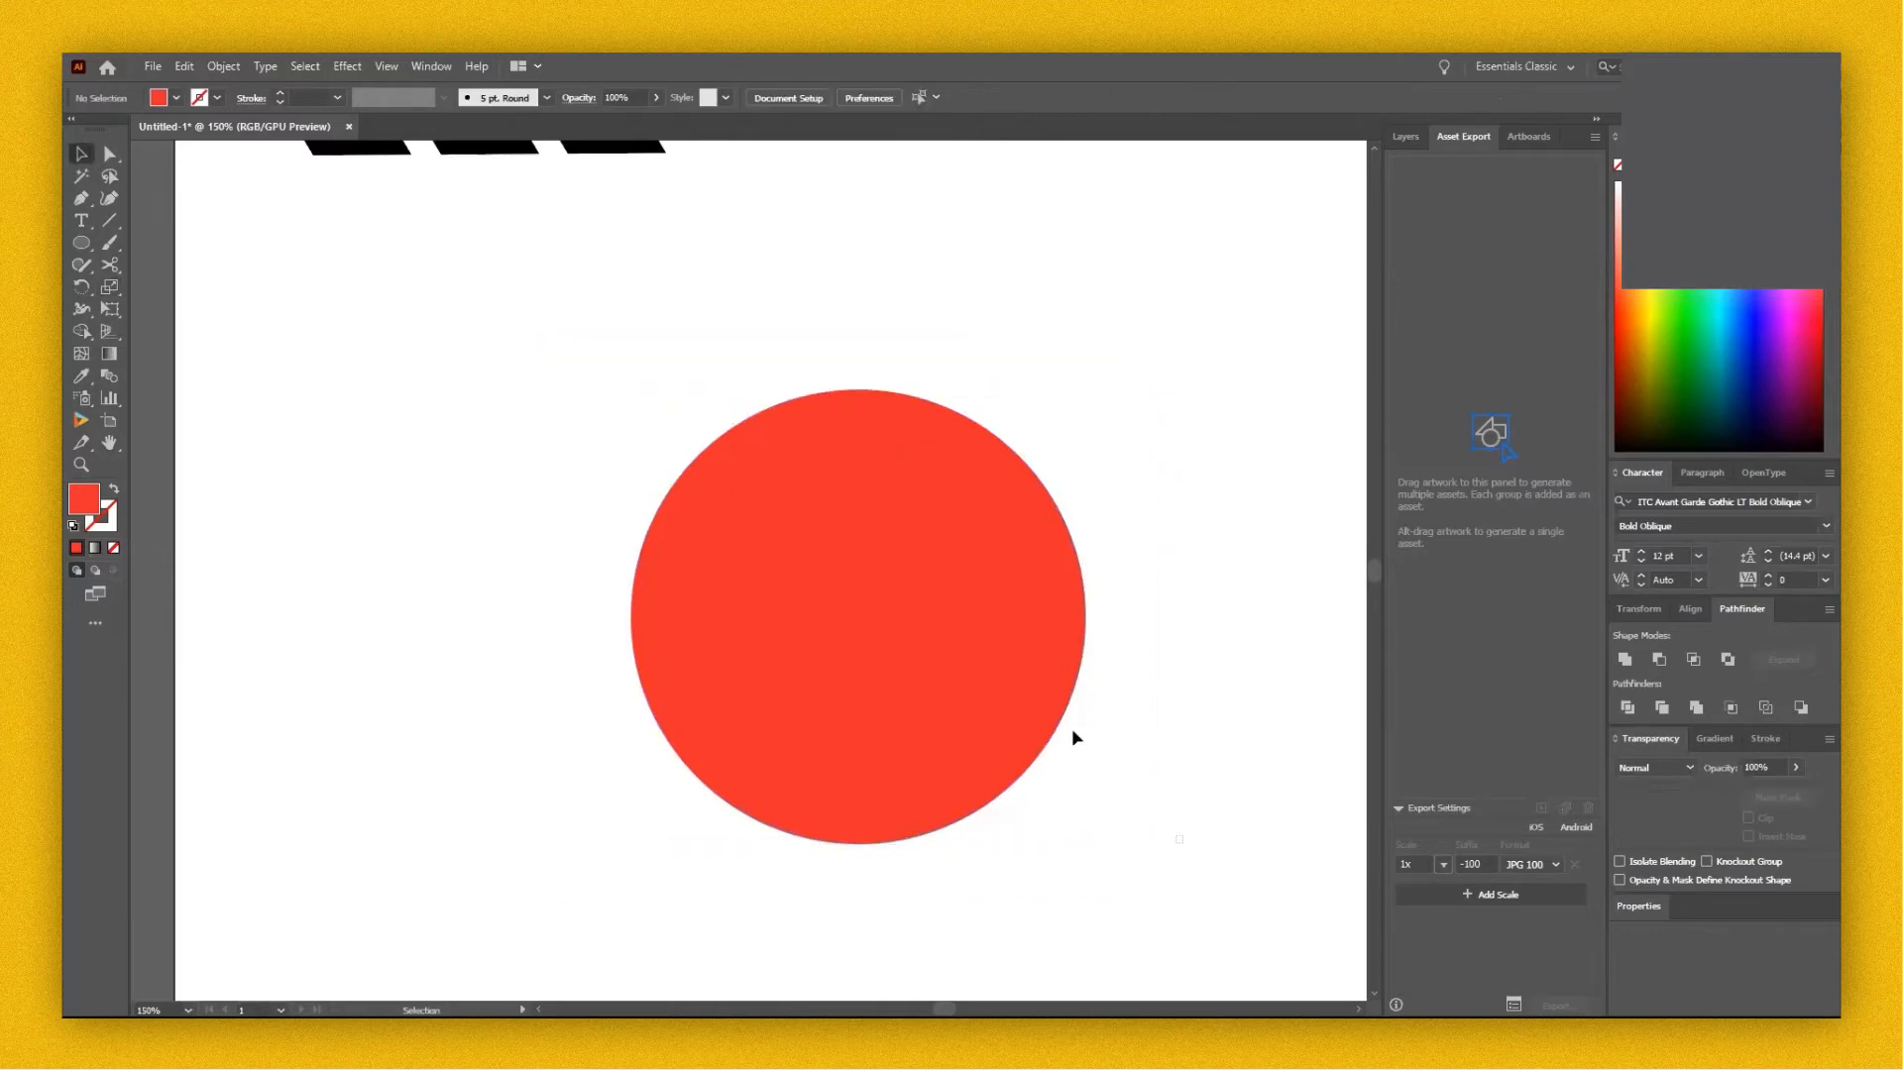
Divide the three concentric circles with Pathfinder and colour the middle ring with sampled white.
drag(1180, 846, 581, 394)
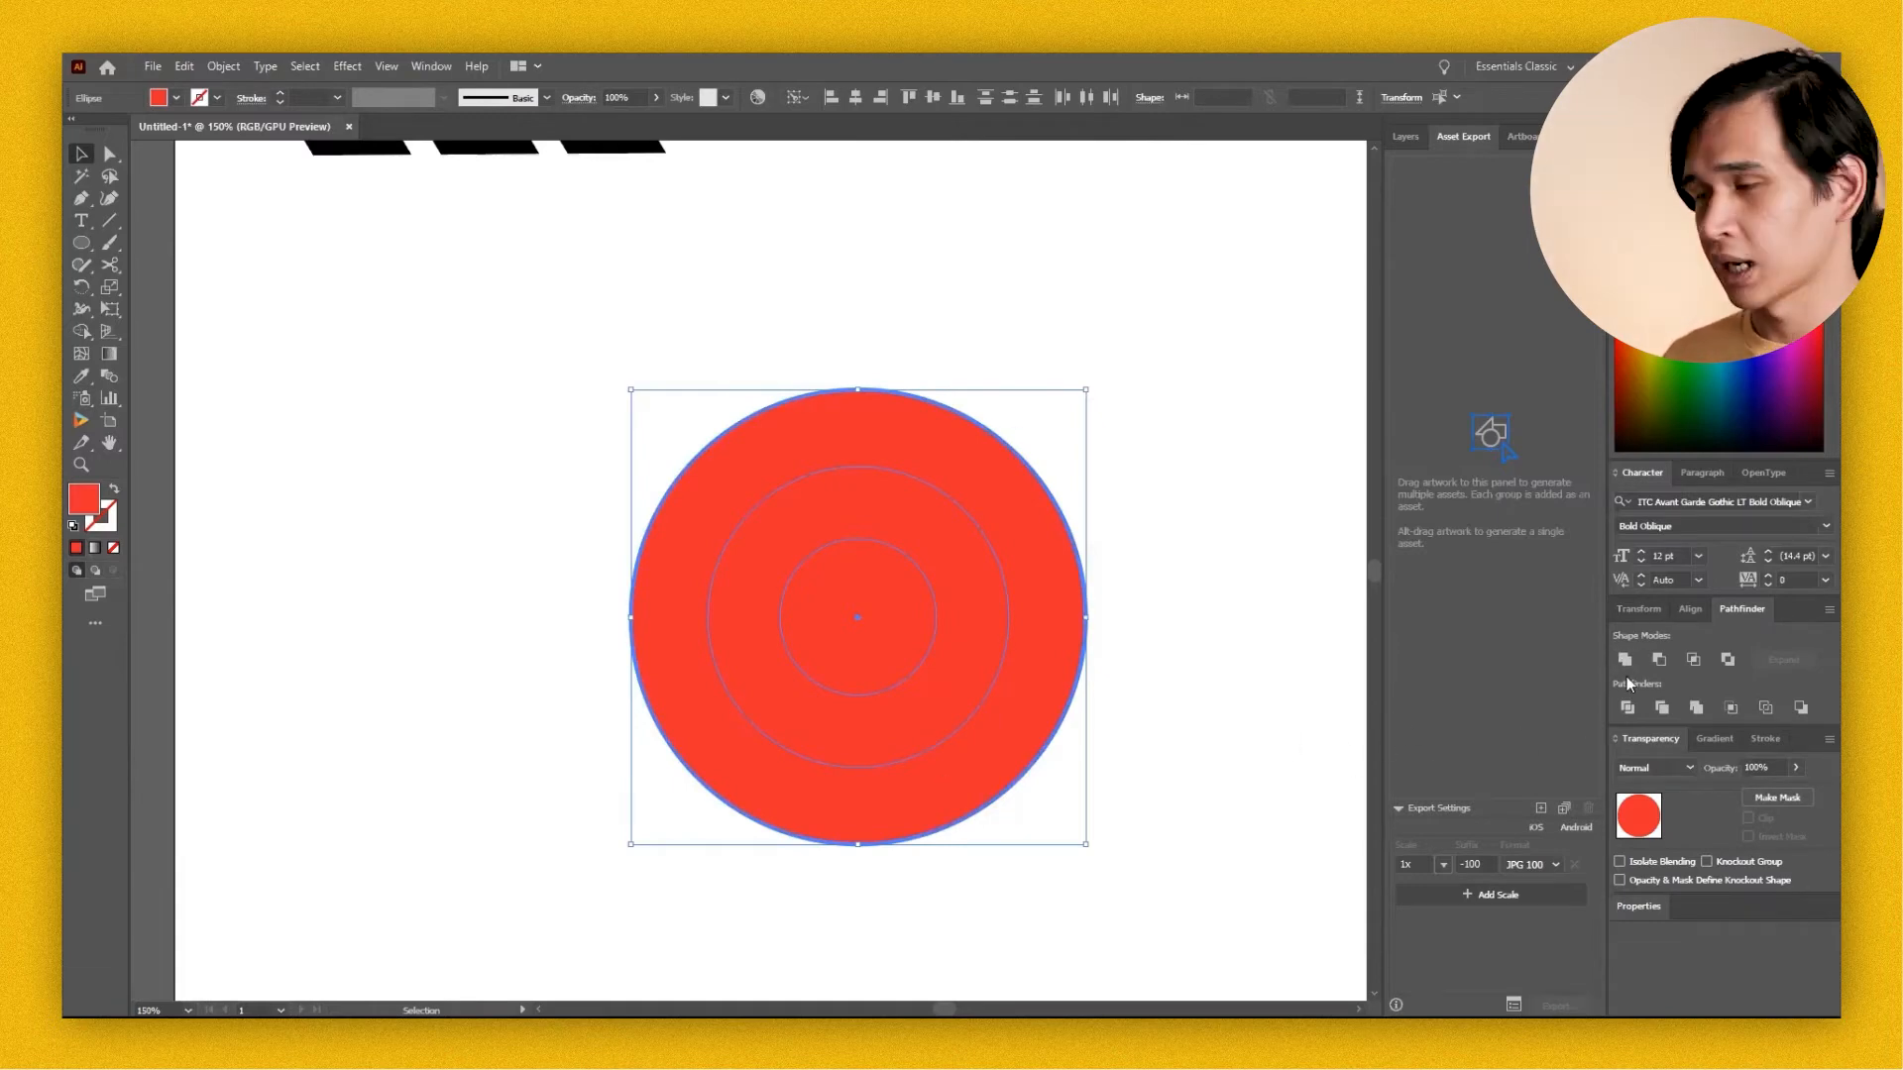
click(1634, 707)
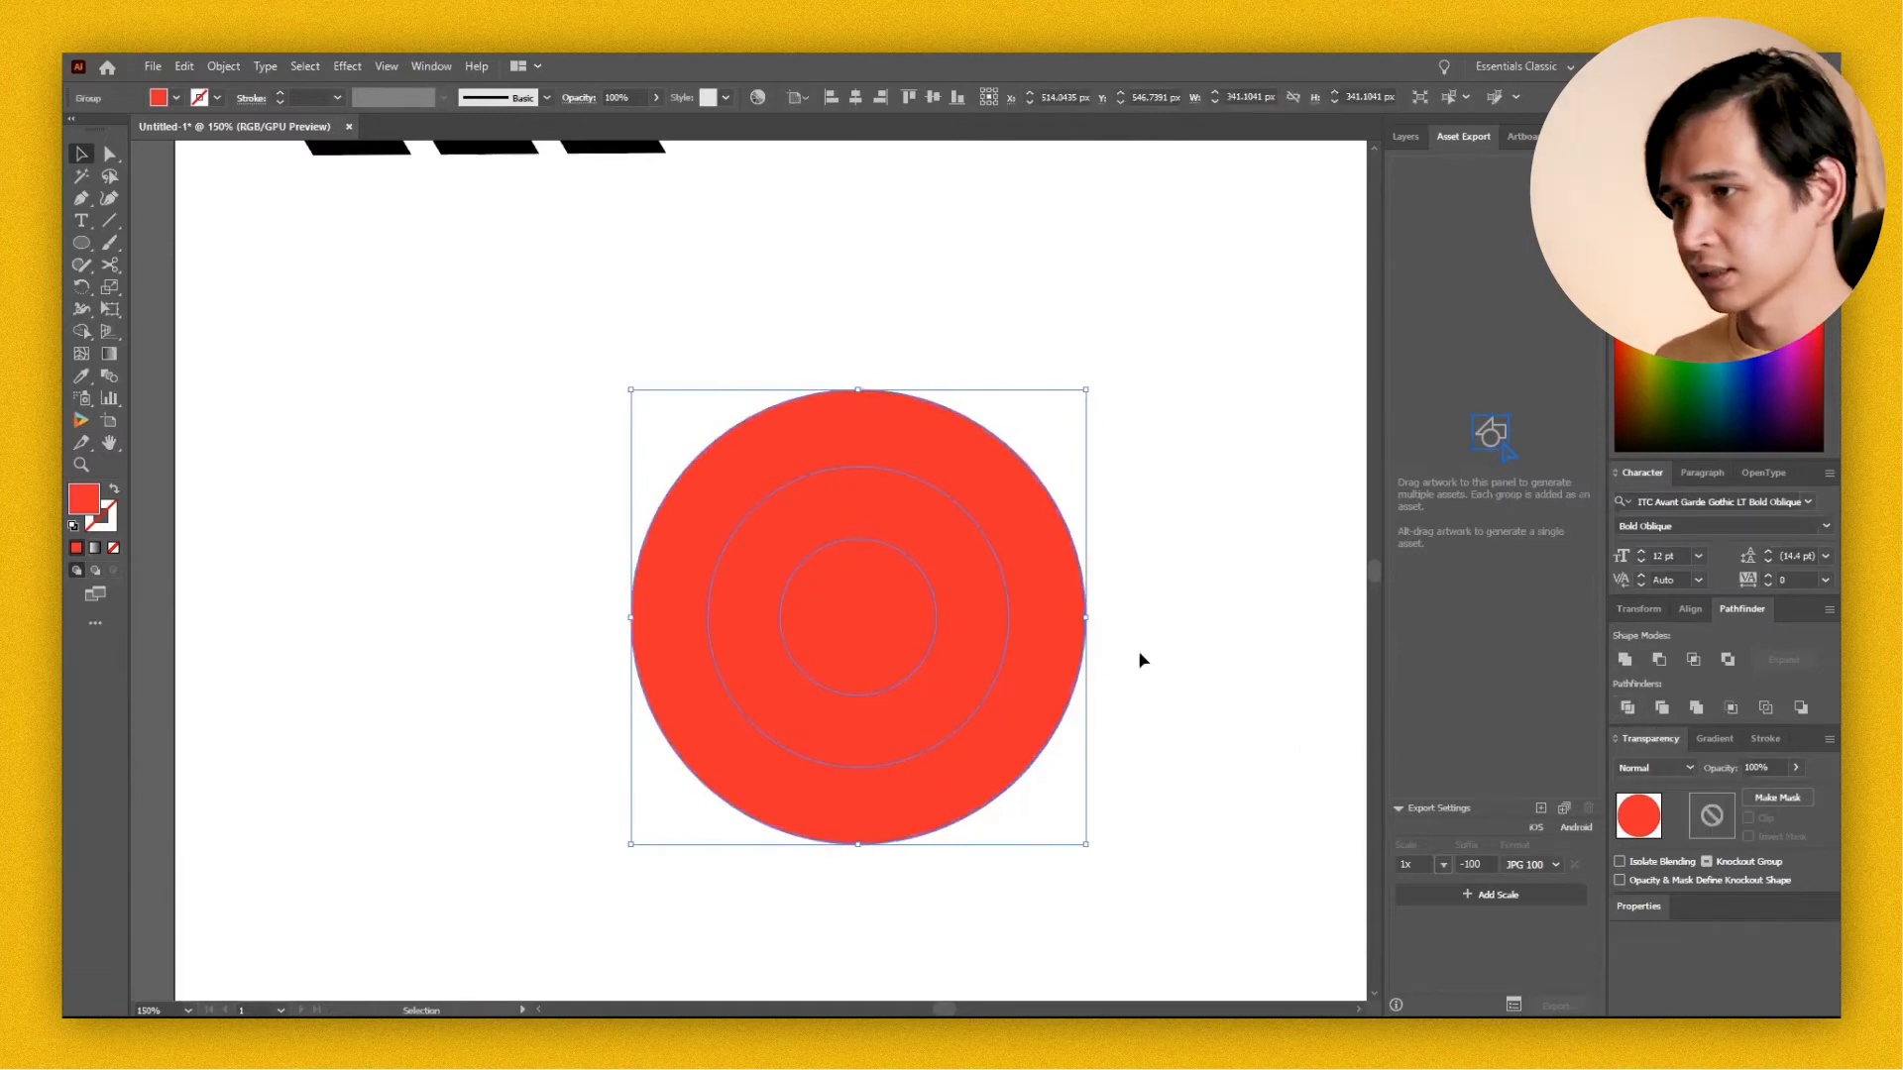
click(1204, 625)
click(979, 636)
key(i)
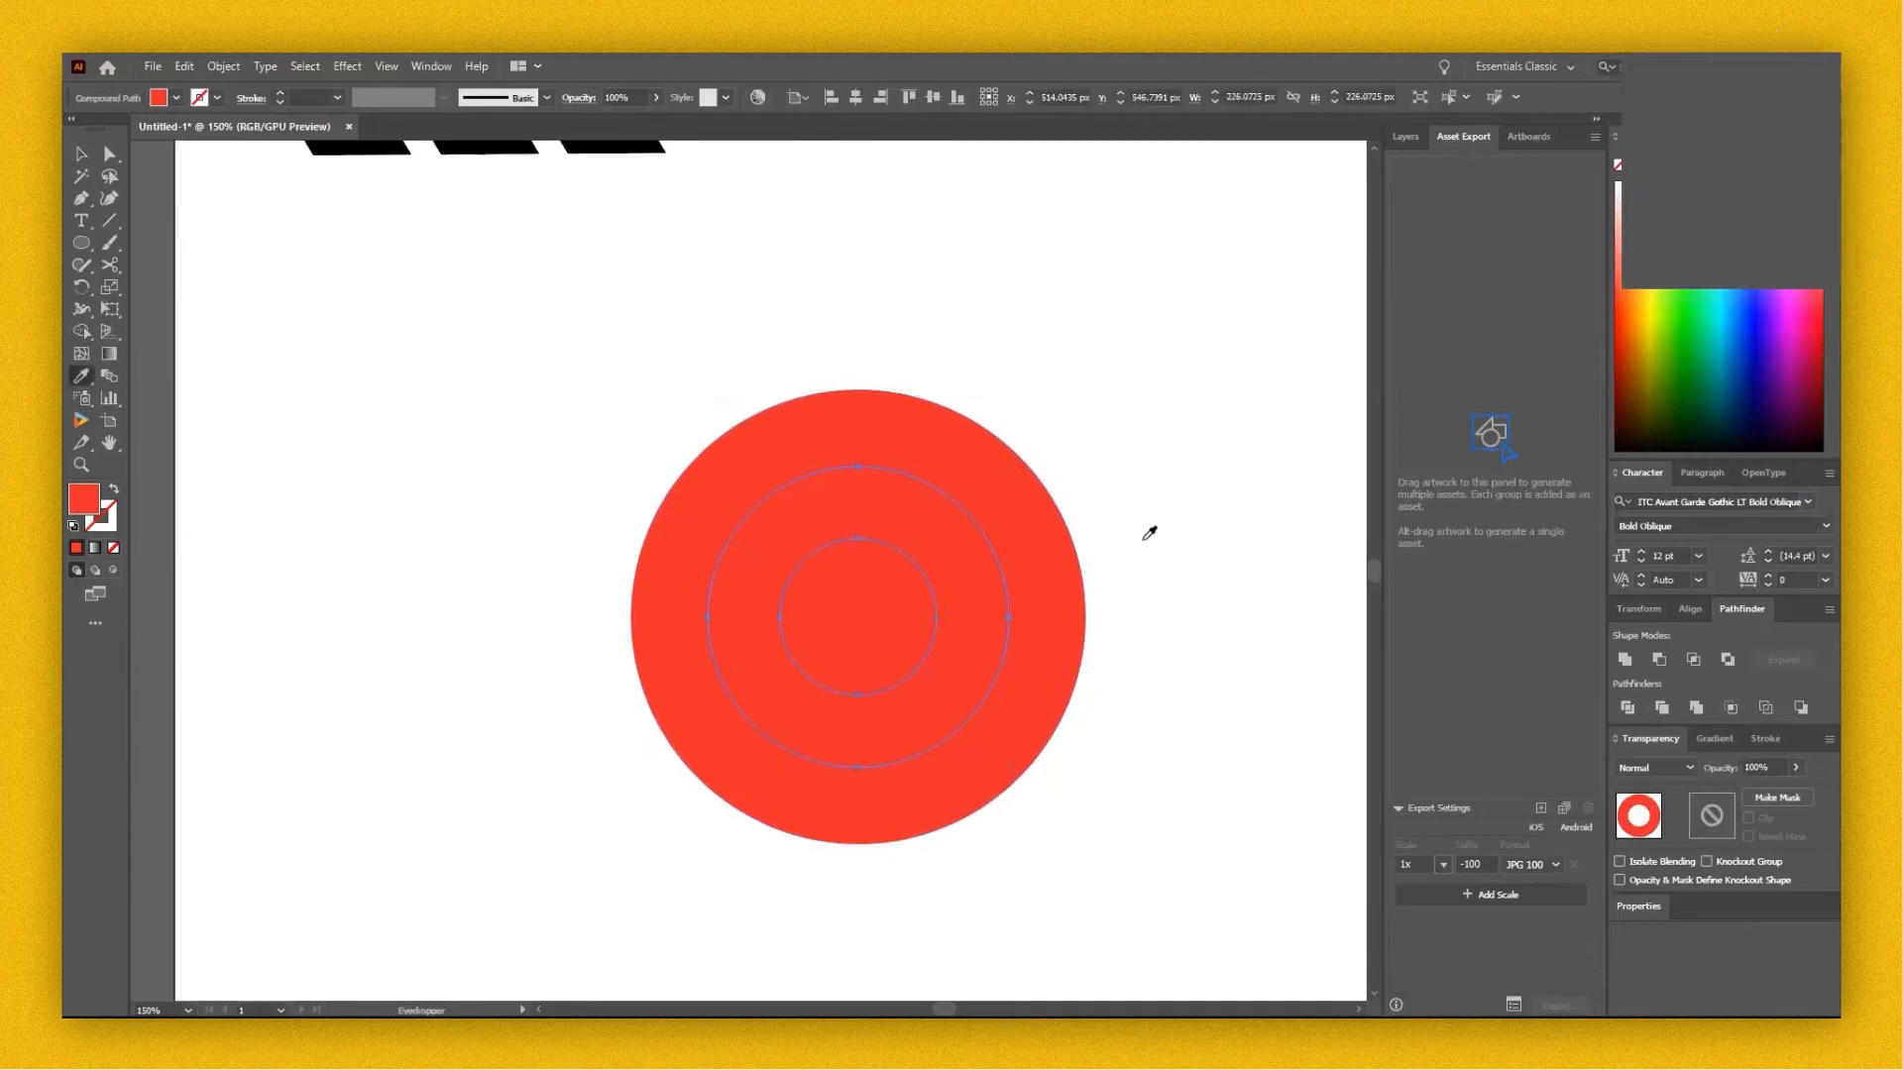
click(1167, 509)
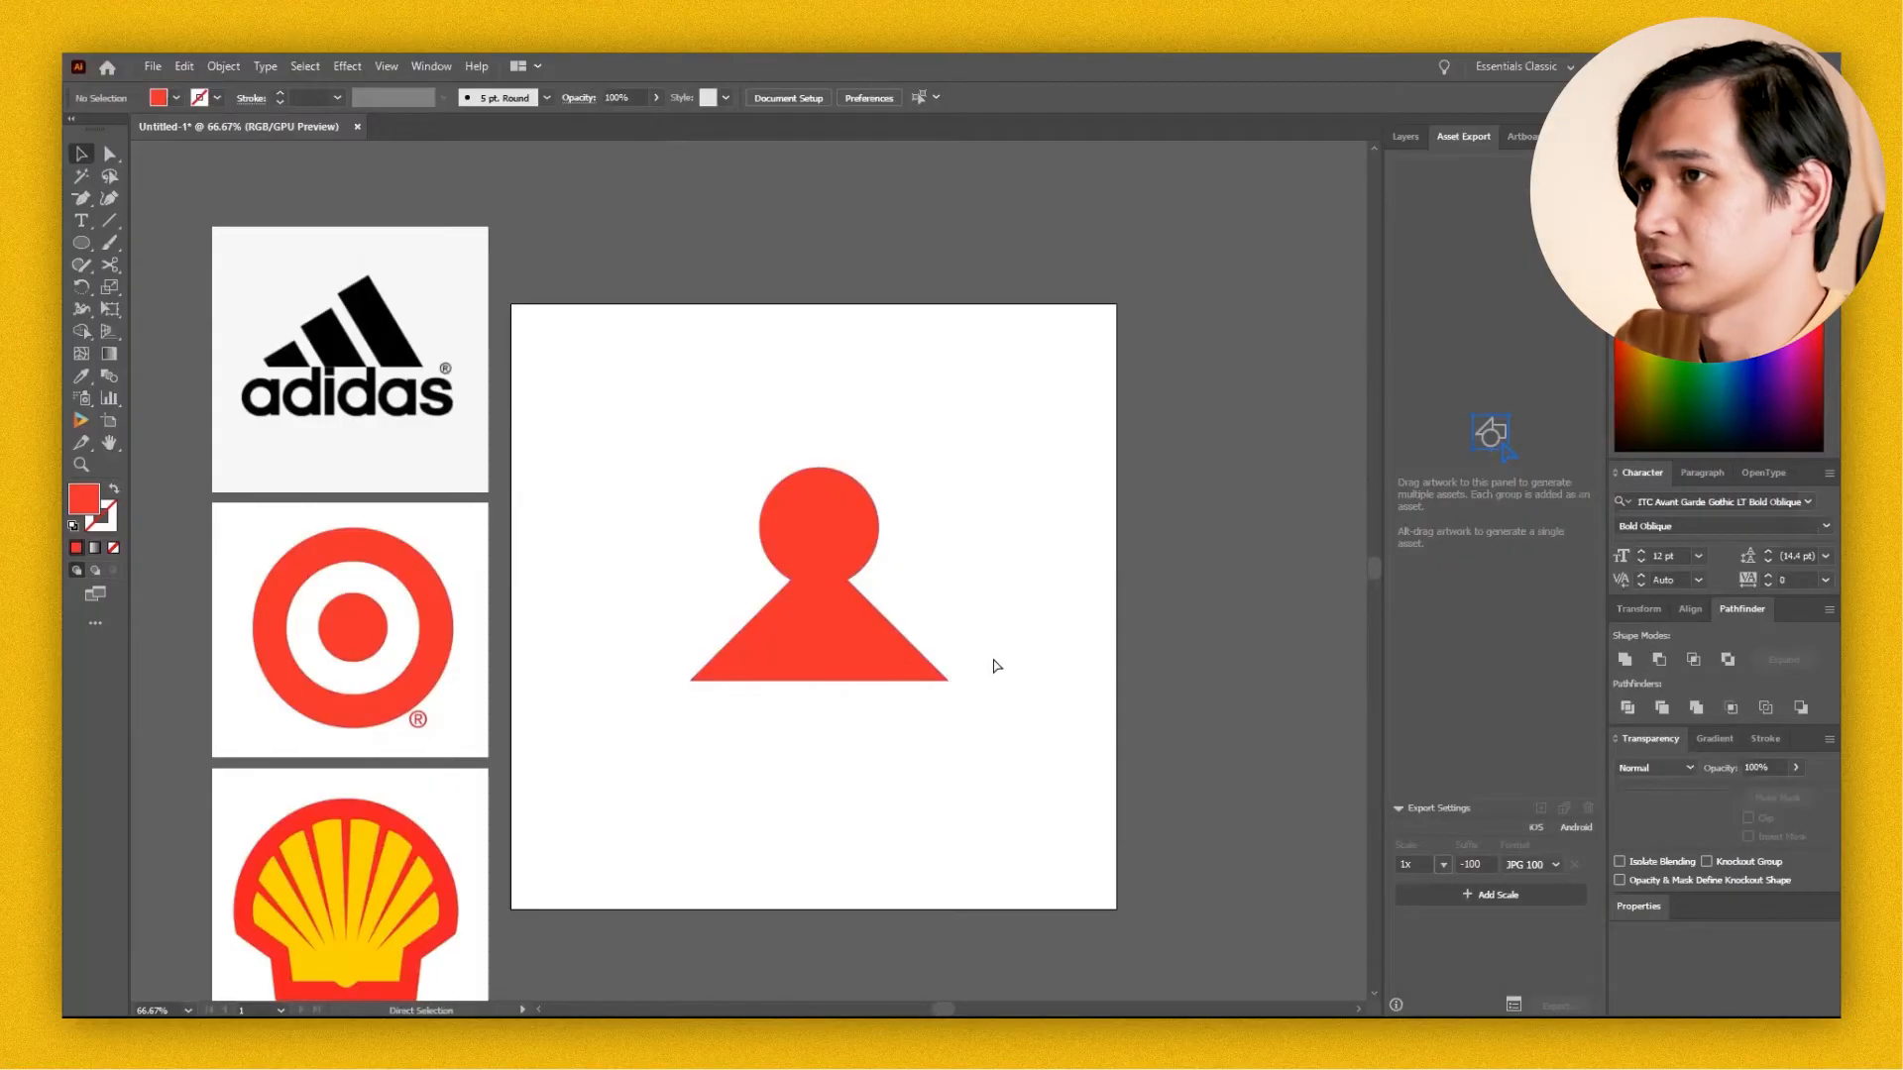
Work in Outline view and narrow the triangular base of the circle-and-triangle shape by moving both bottom anchor points evenly inward.
key(ctrl+y)
key(z)
key(space)
click(976, 696)
key(space)
drag(969, 693, 1216, 739)
drag(981, 700, 961, 764)
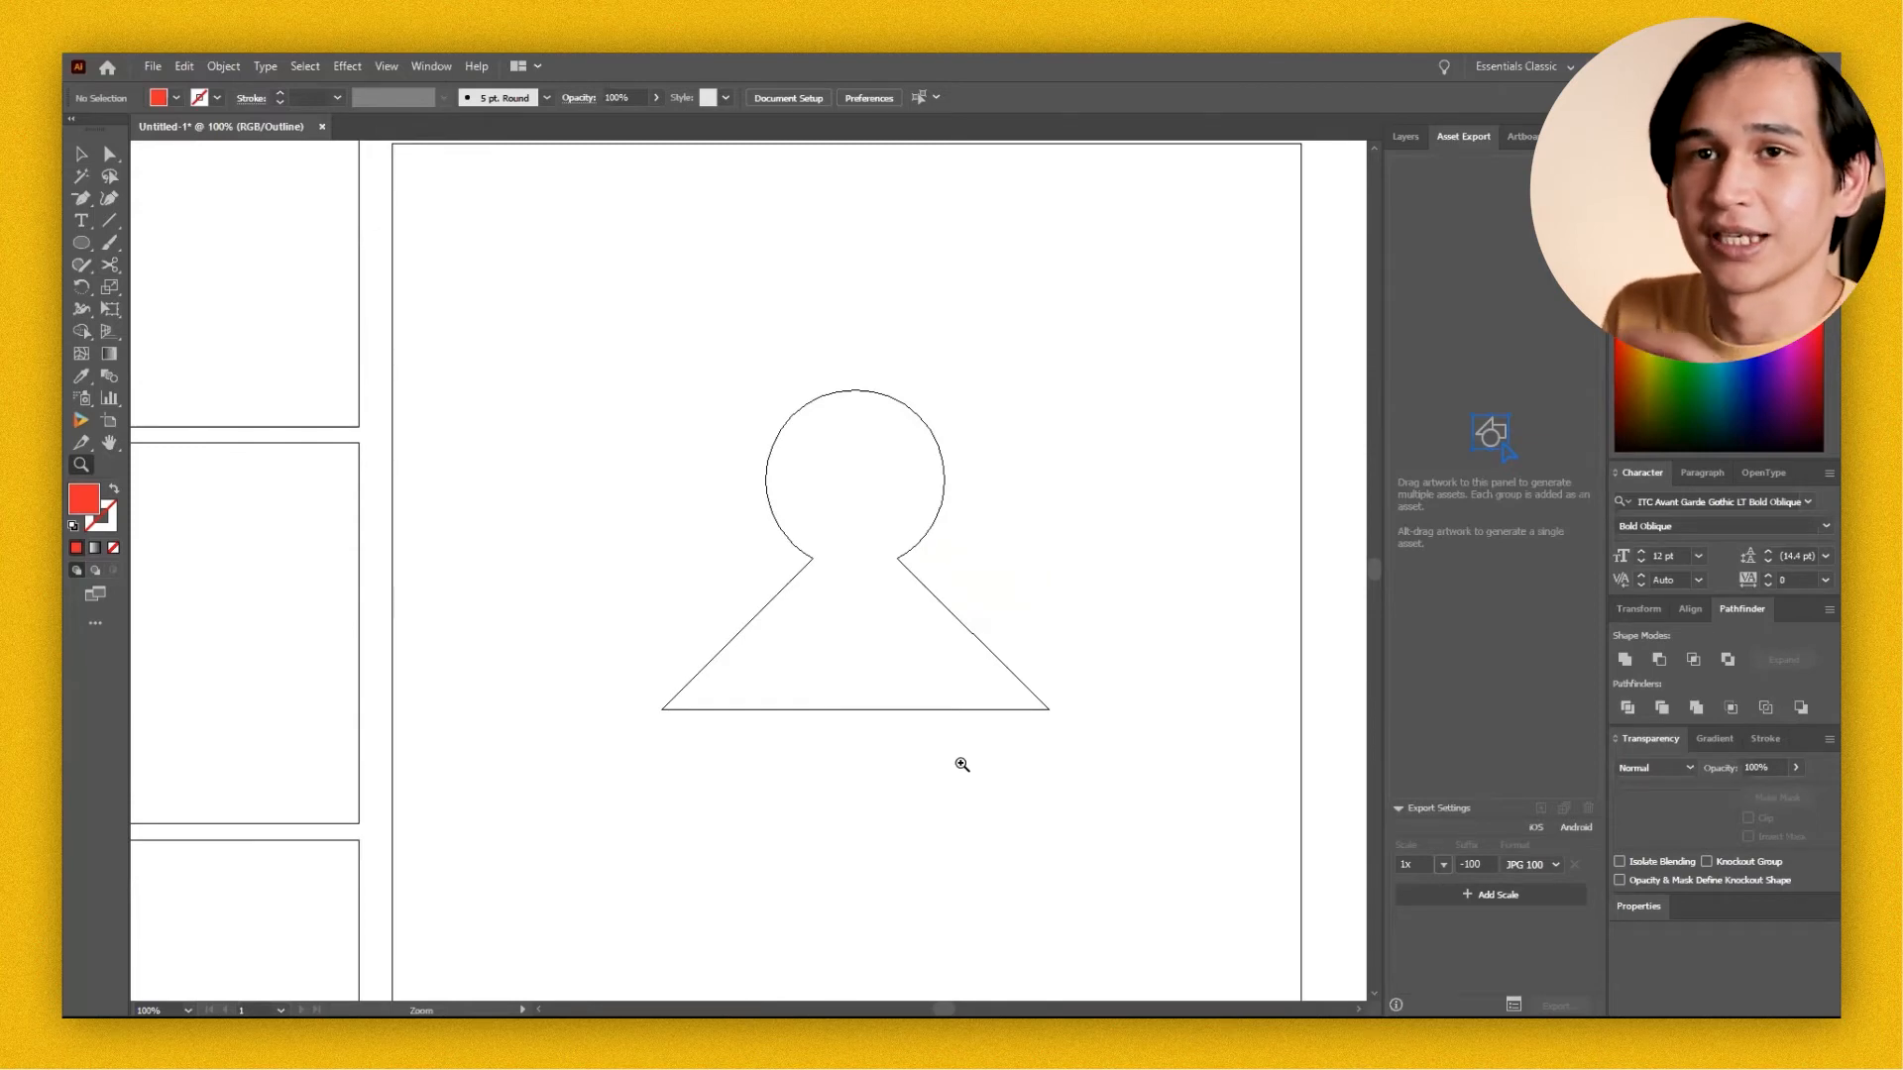
key(a)
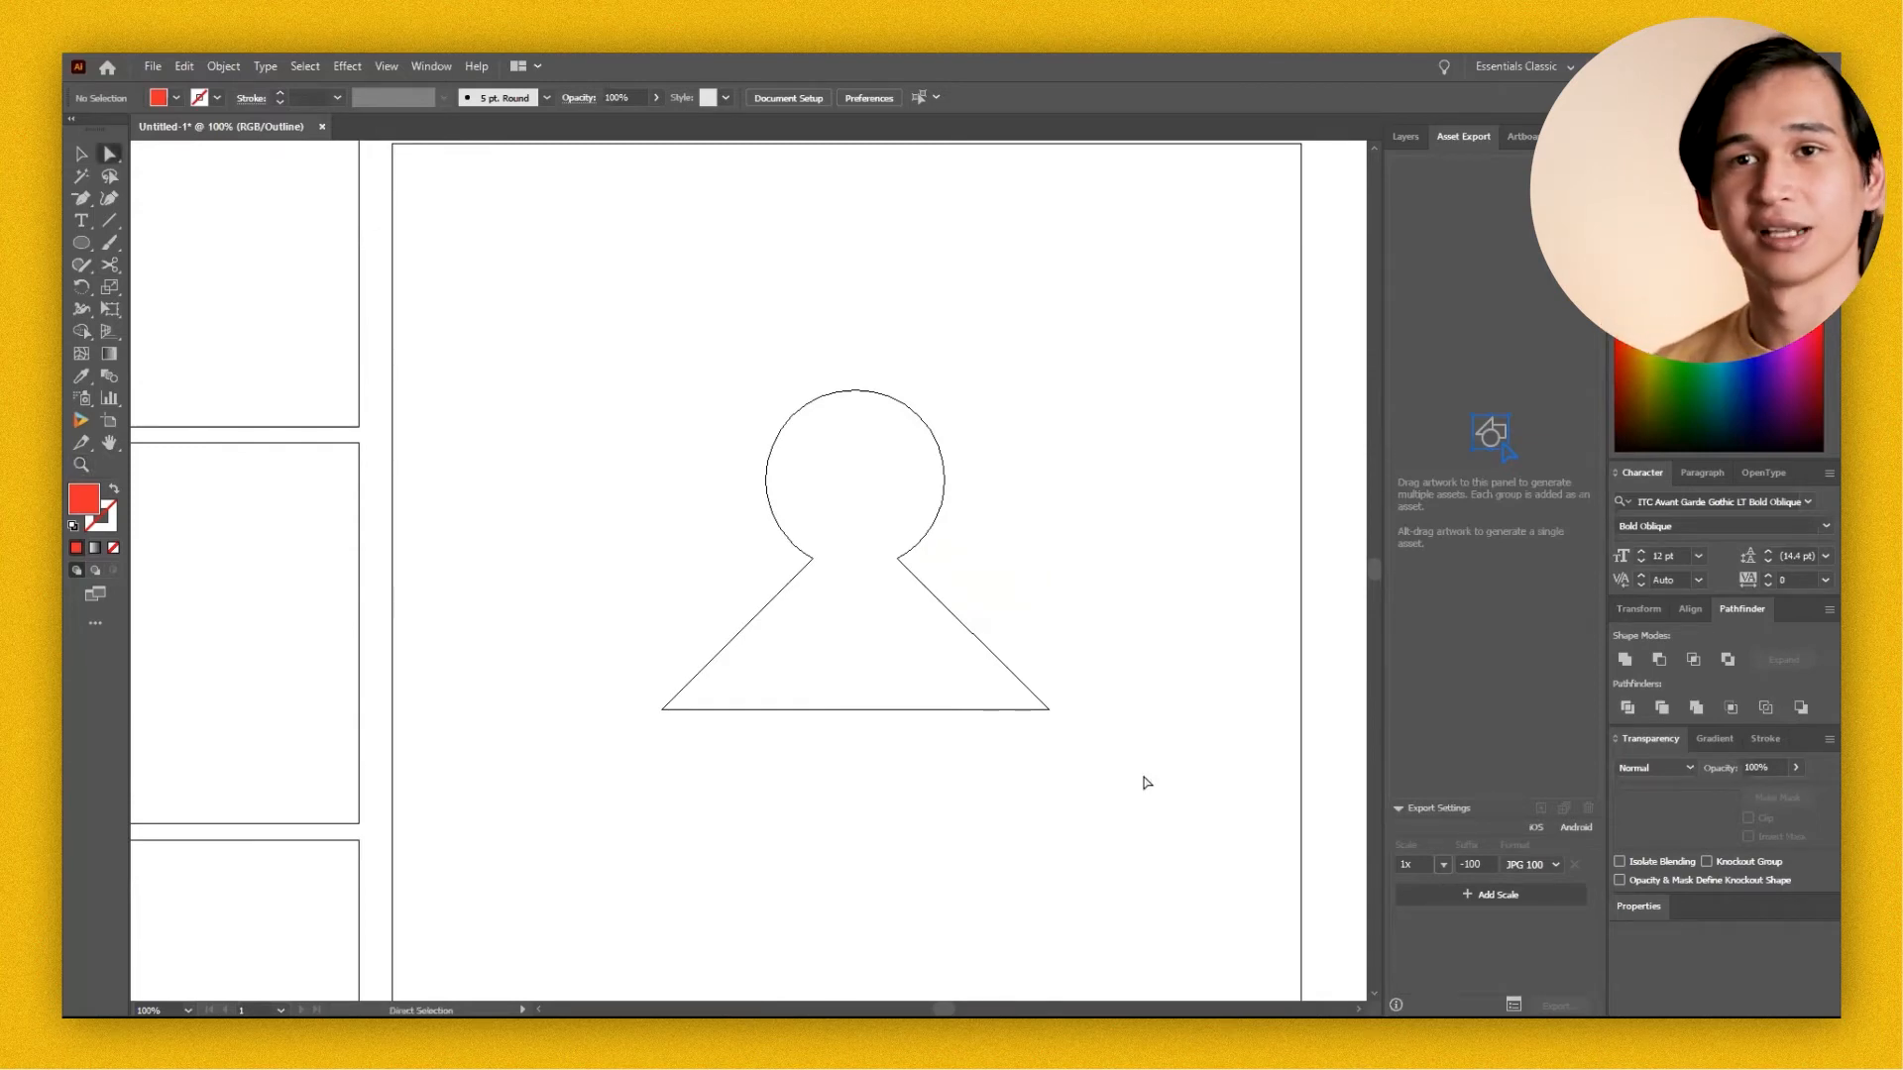
click(1048, 712)
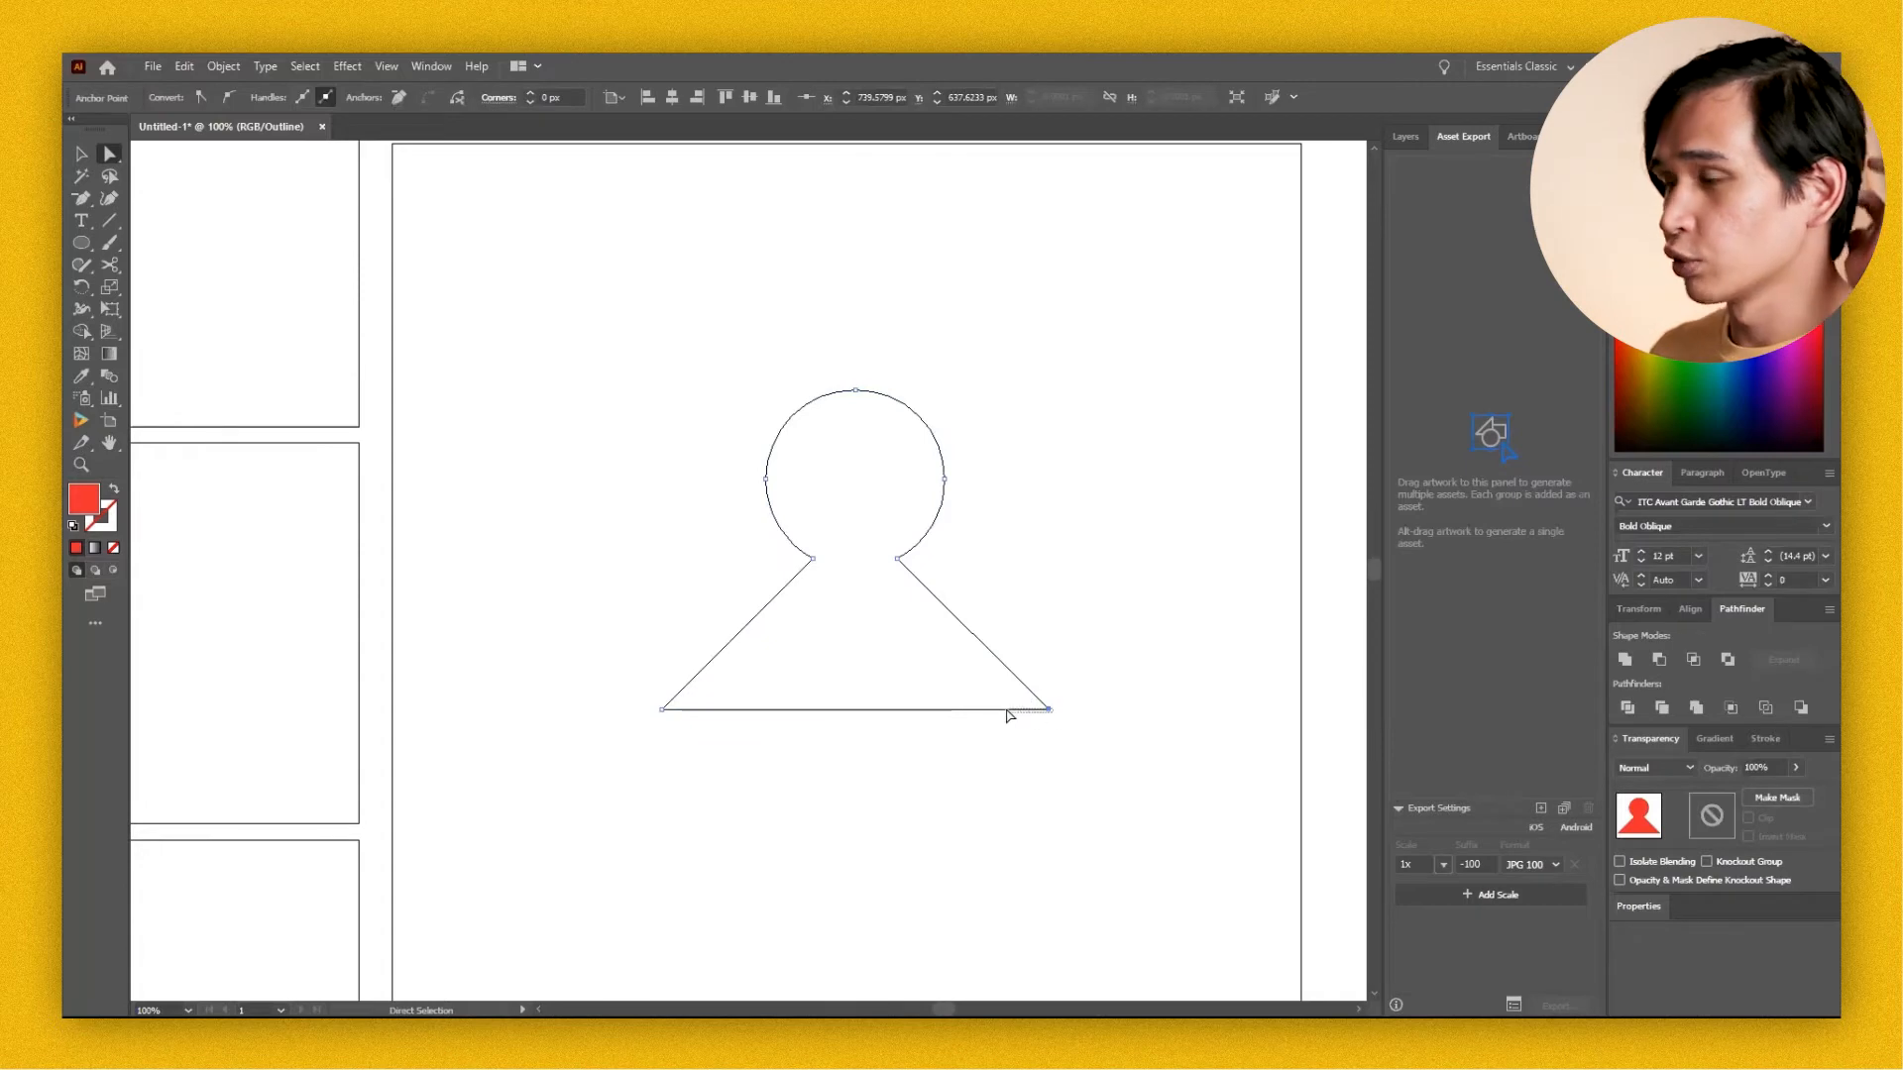
drag(1051, 709, 984, 710)
drag(662, 710, 726, 710)
click(859, 737)
Return the narrowed circle-and-triangle artwork from Outline view to Preview.
key(z)
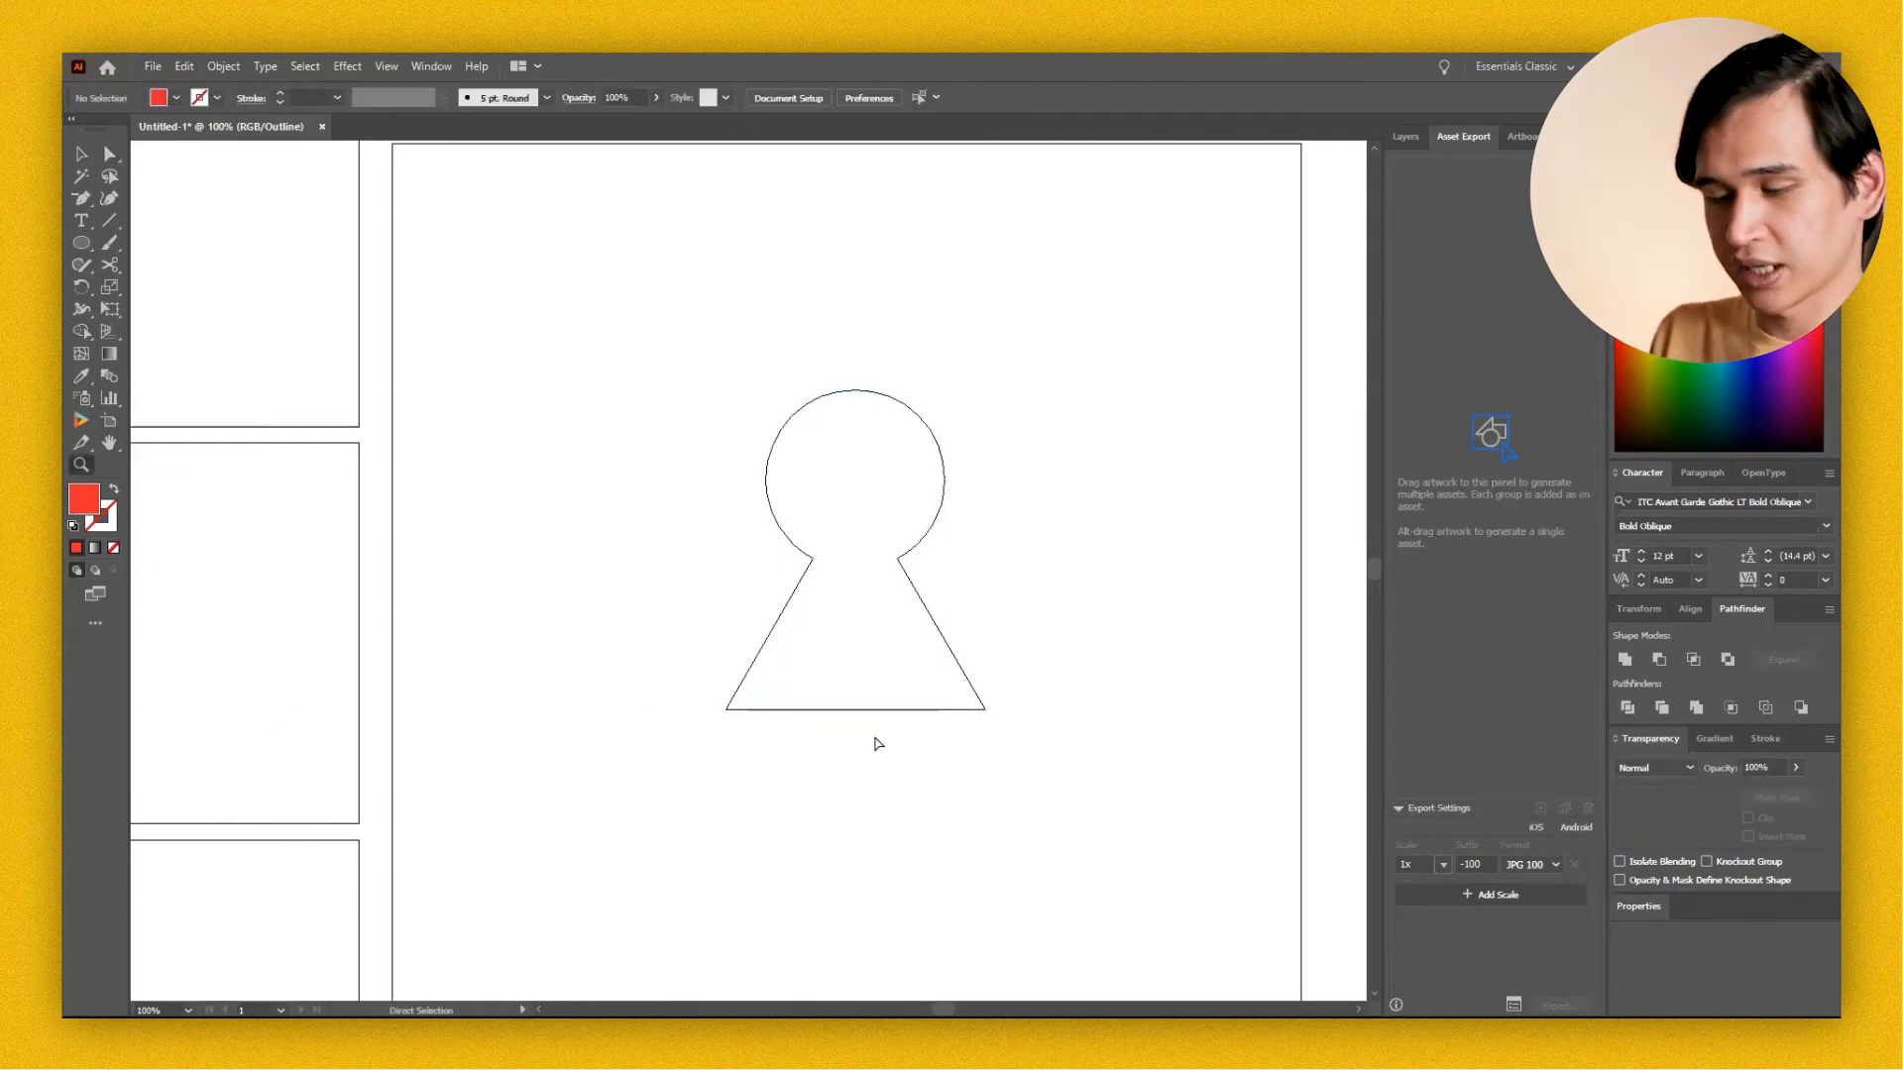
key(ctrl+y)
alt+click(878, 738)
key(v)
click(723, 496)
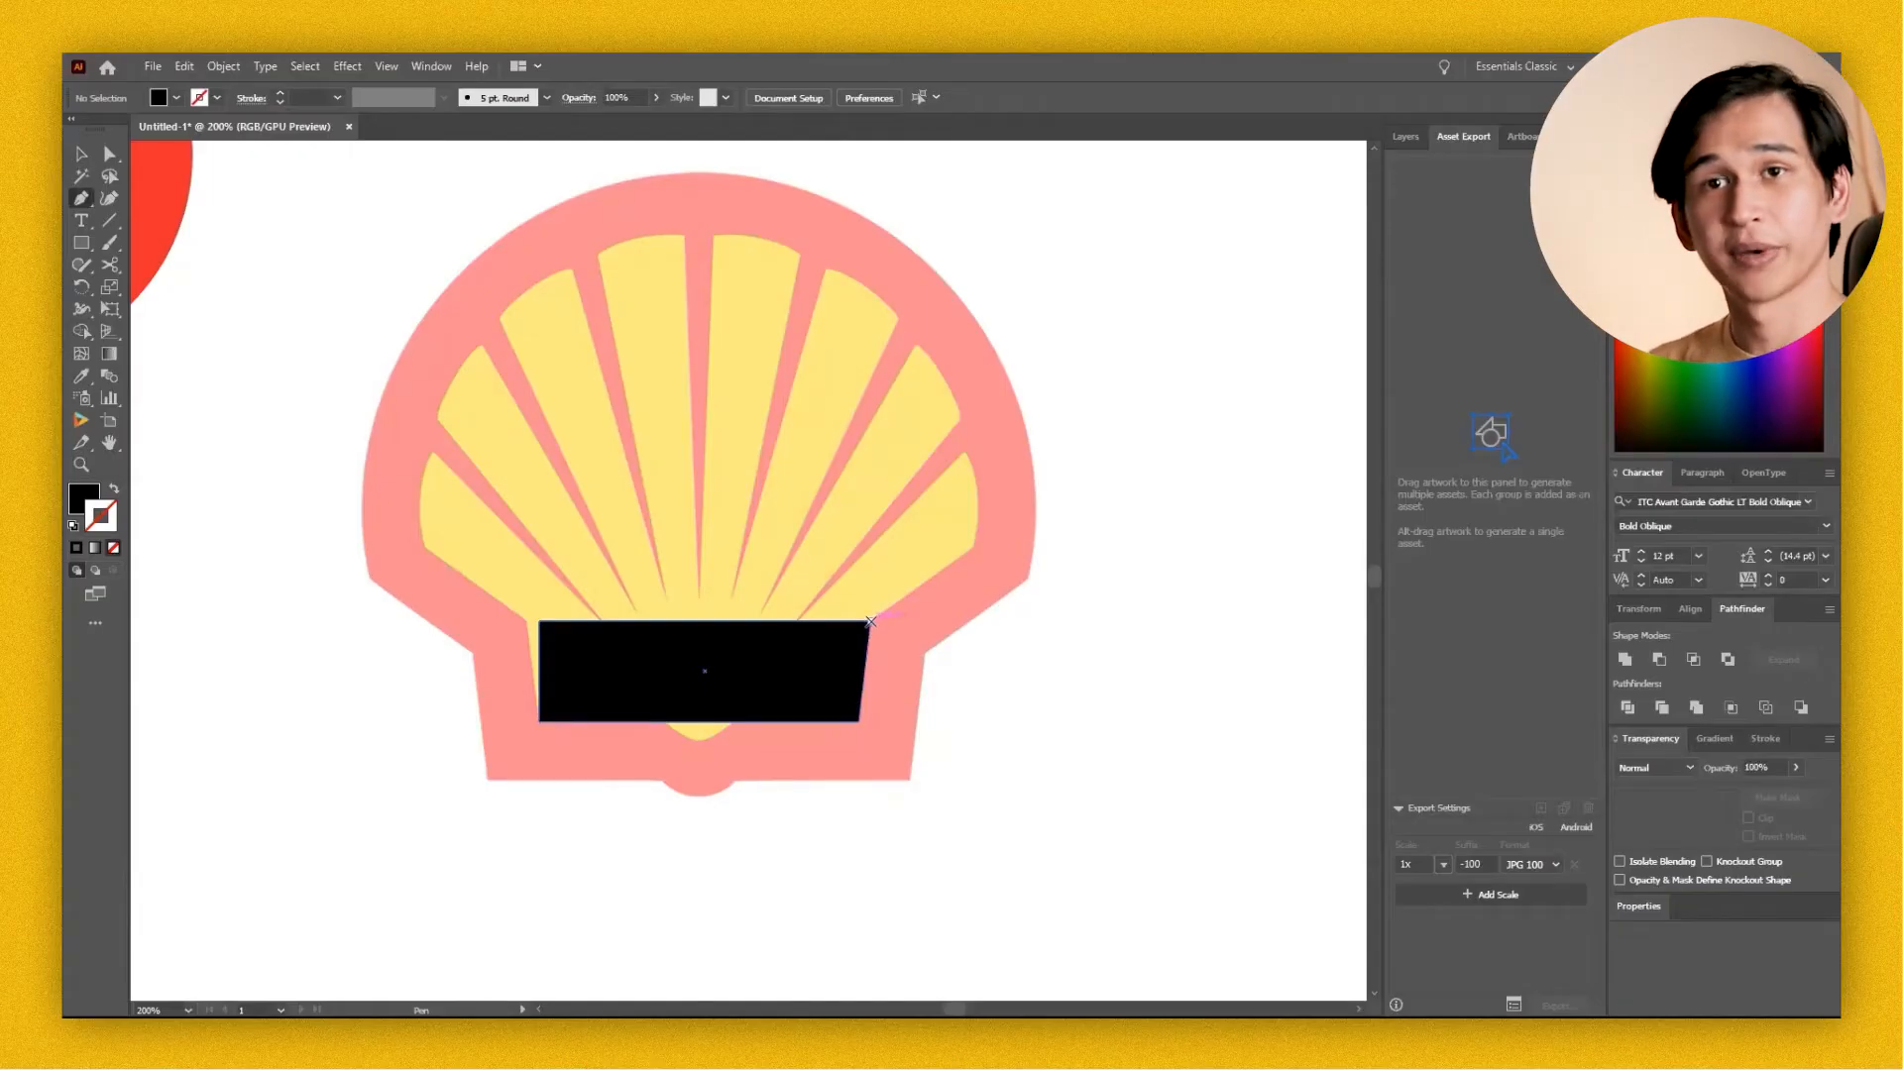
Trace the right half of the shell's yellow area with the Pen tool, curving over the top and closing it along the vertical centreline.
click(871, 622)
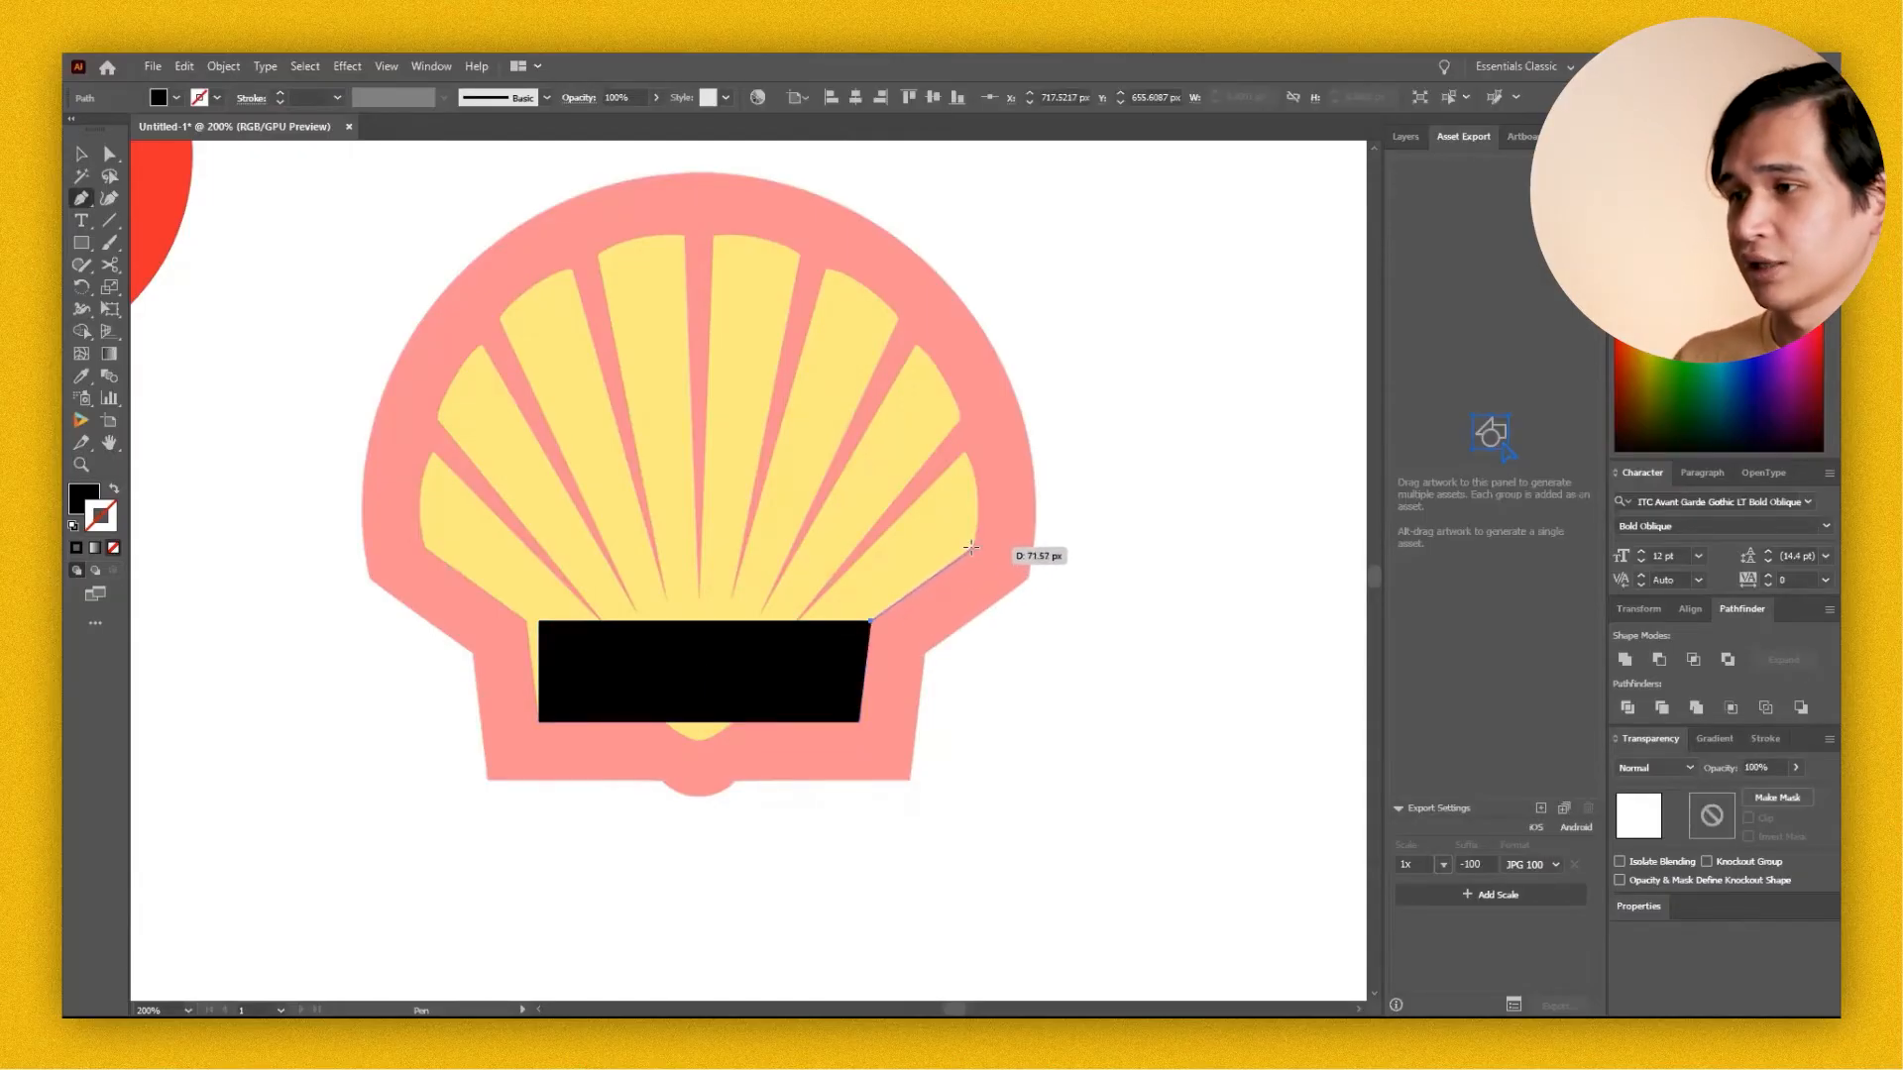
click(970, 547)
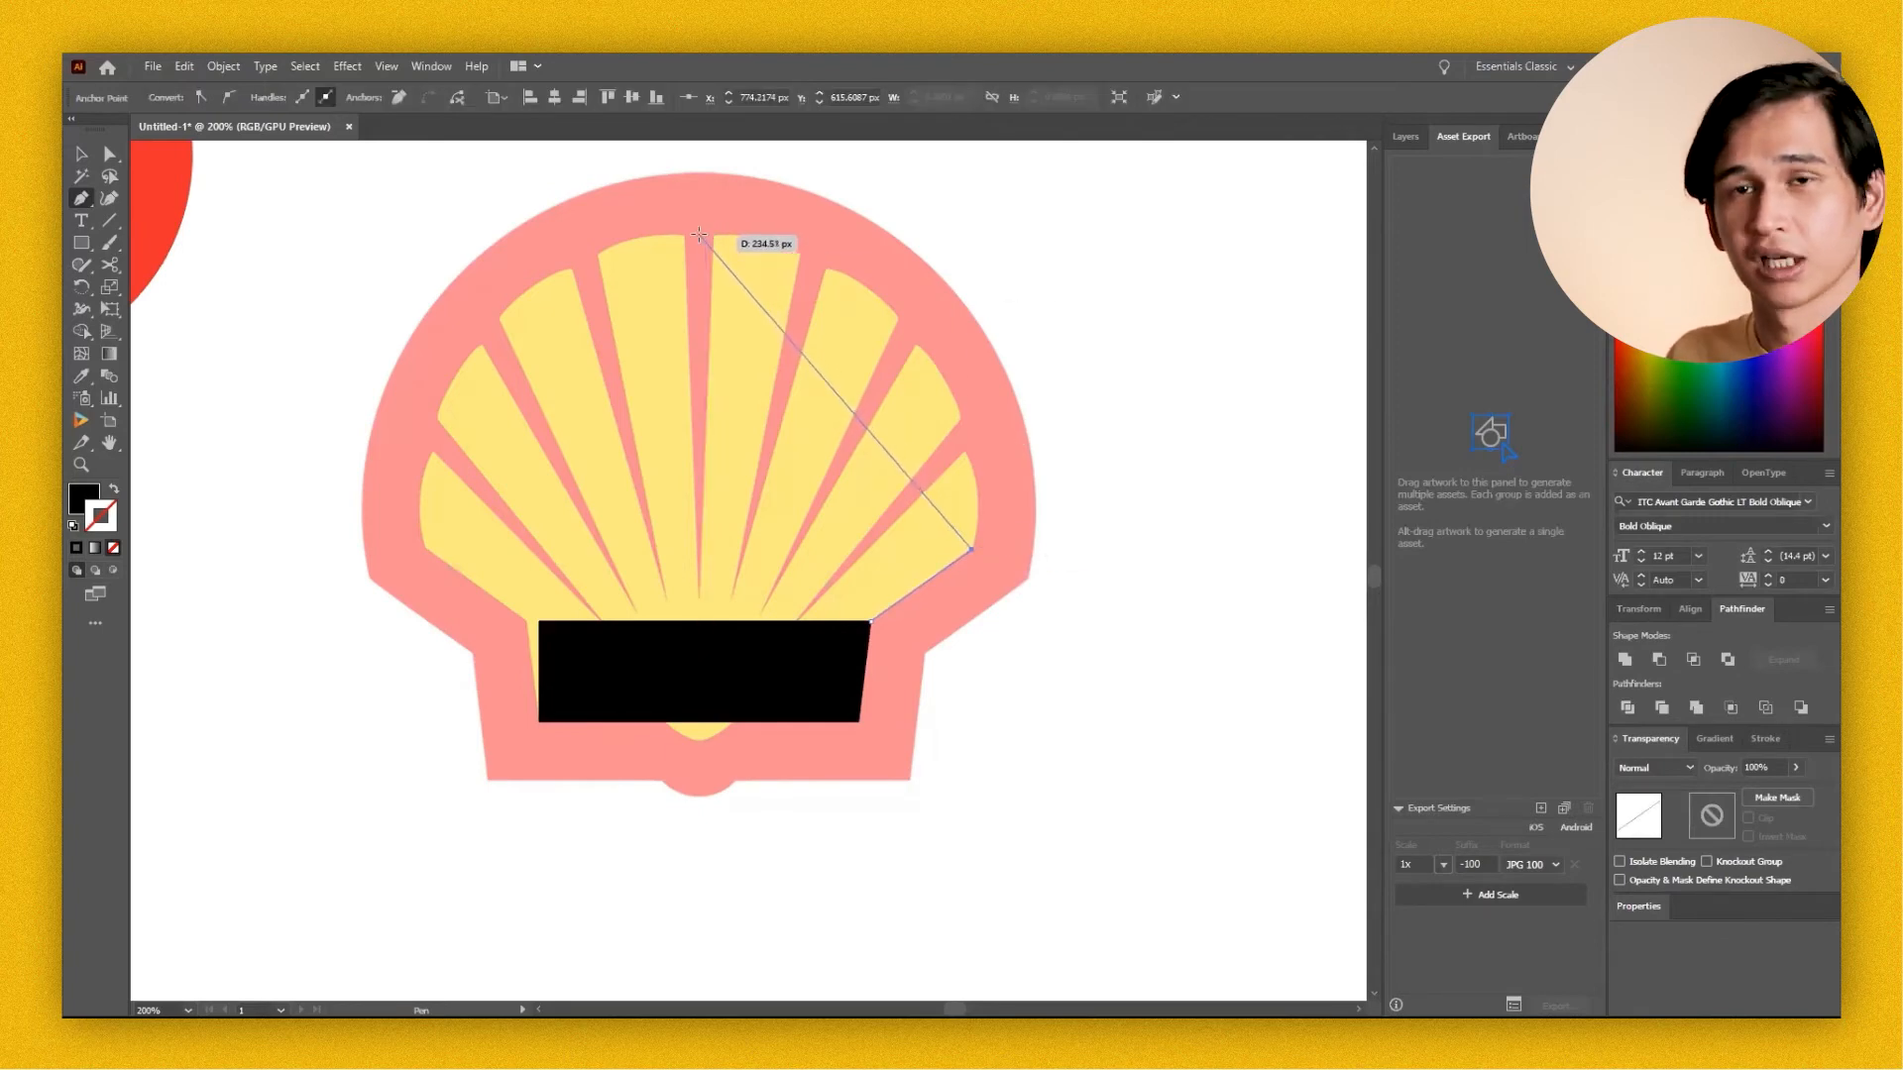
drag(703, 235, 359, 232)
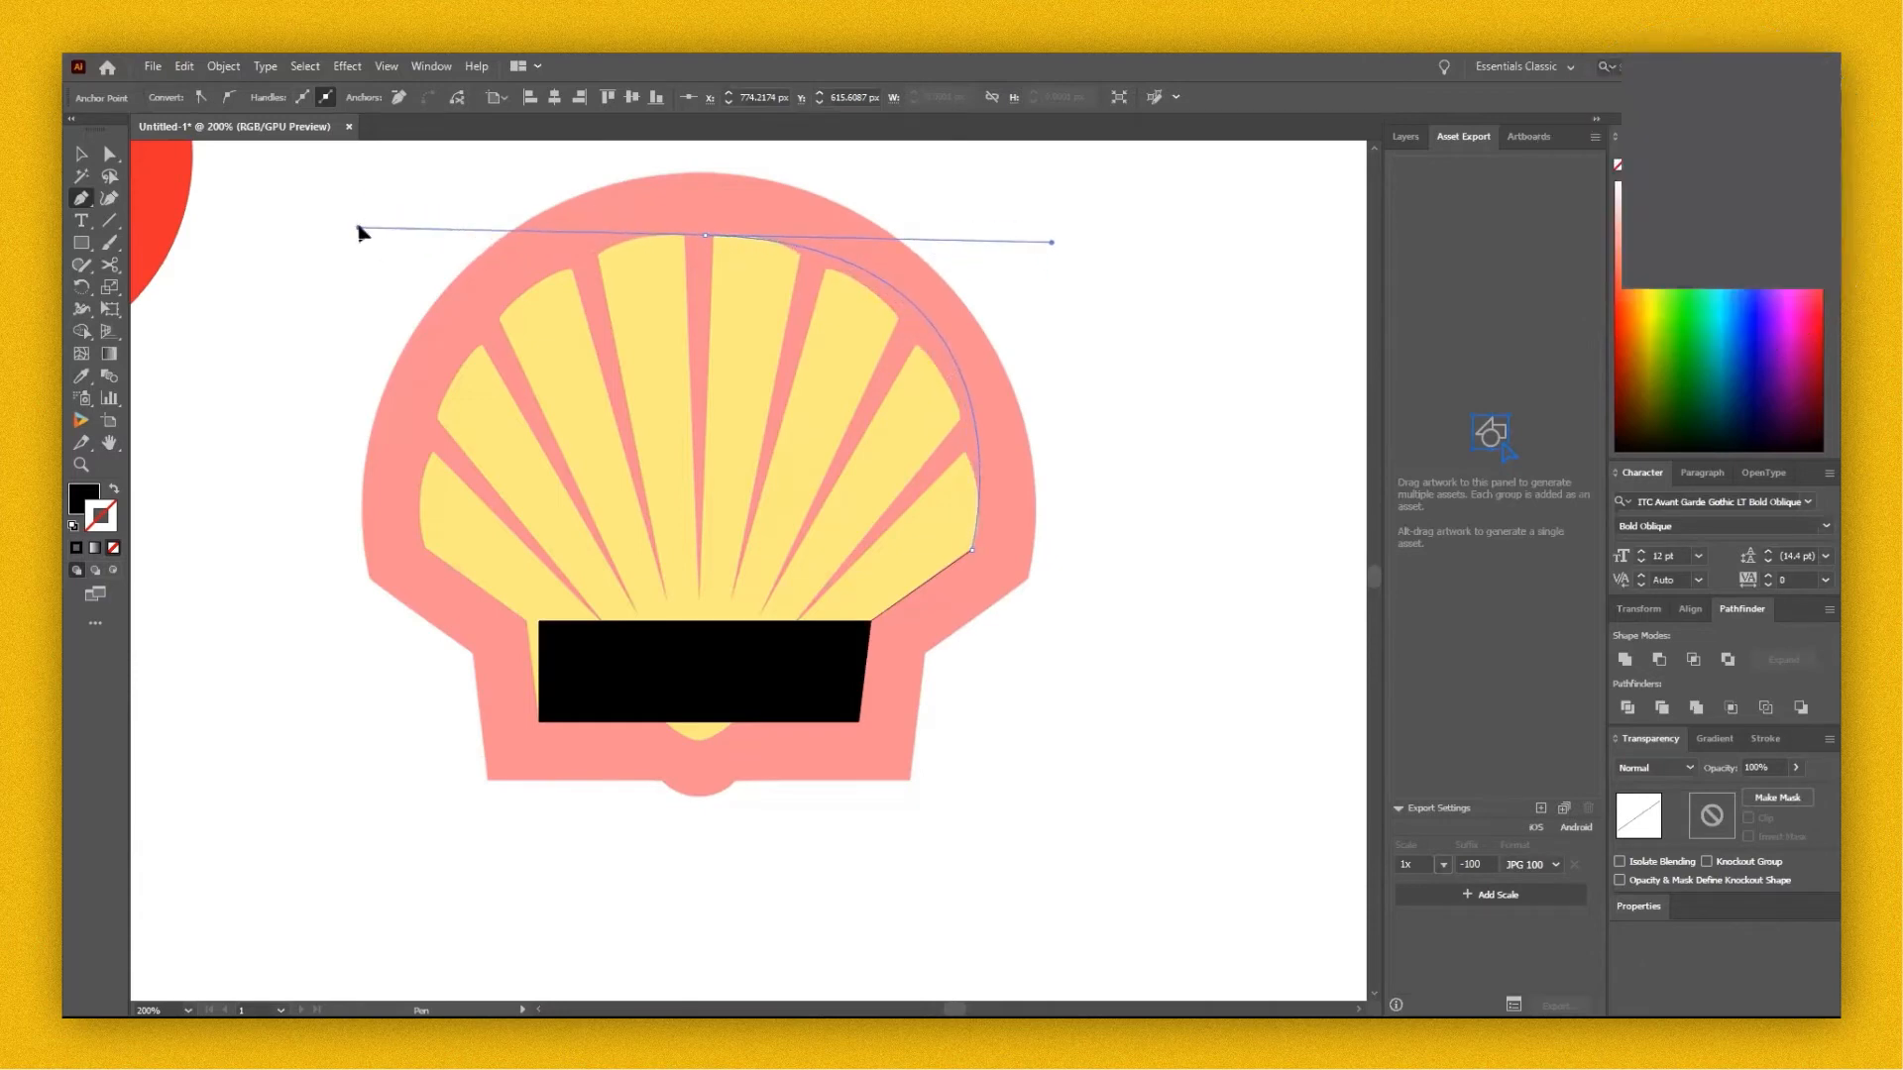
drag(360, 232, 359, 227)
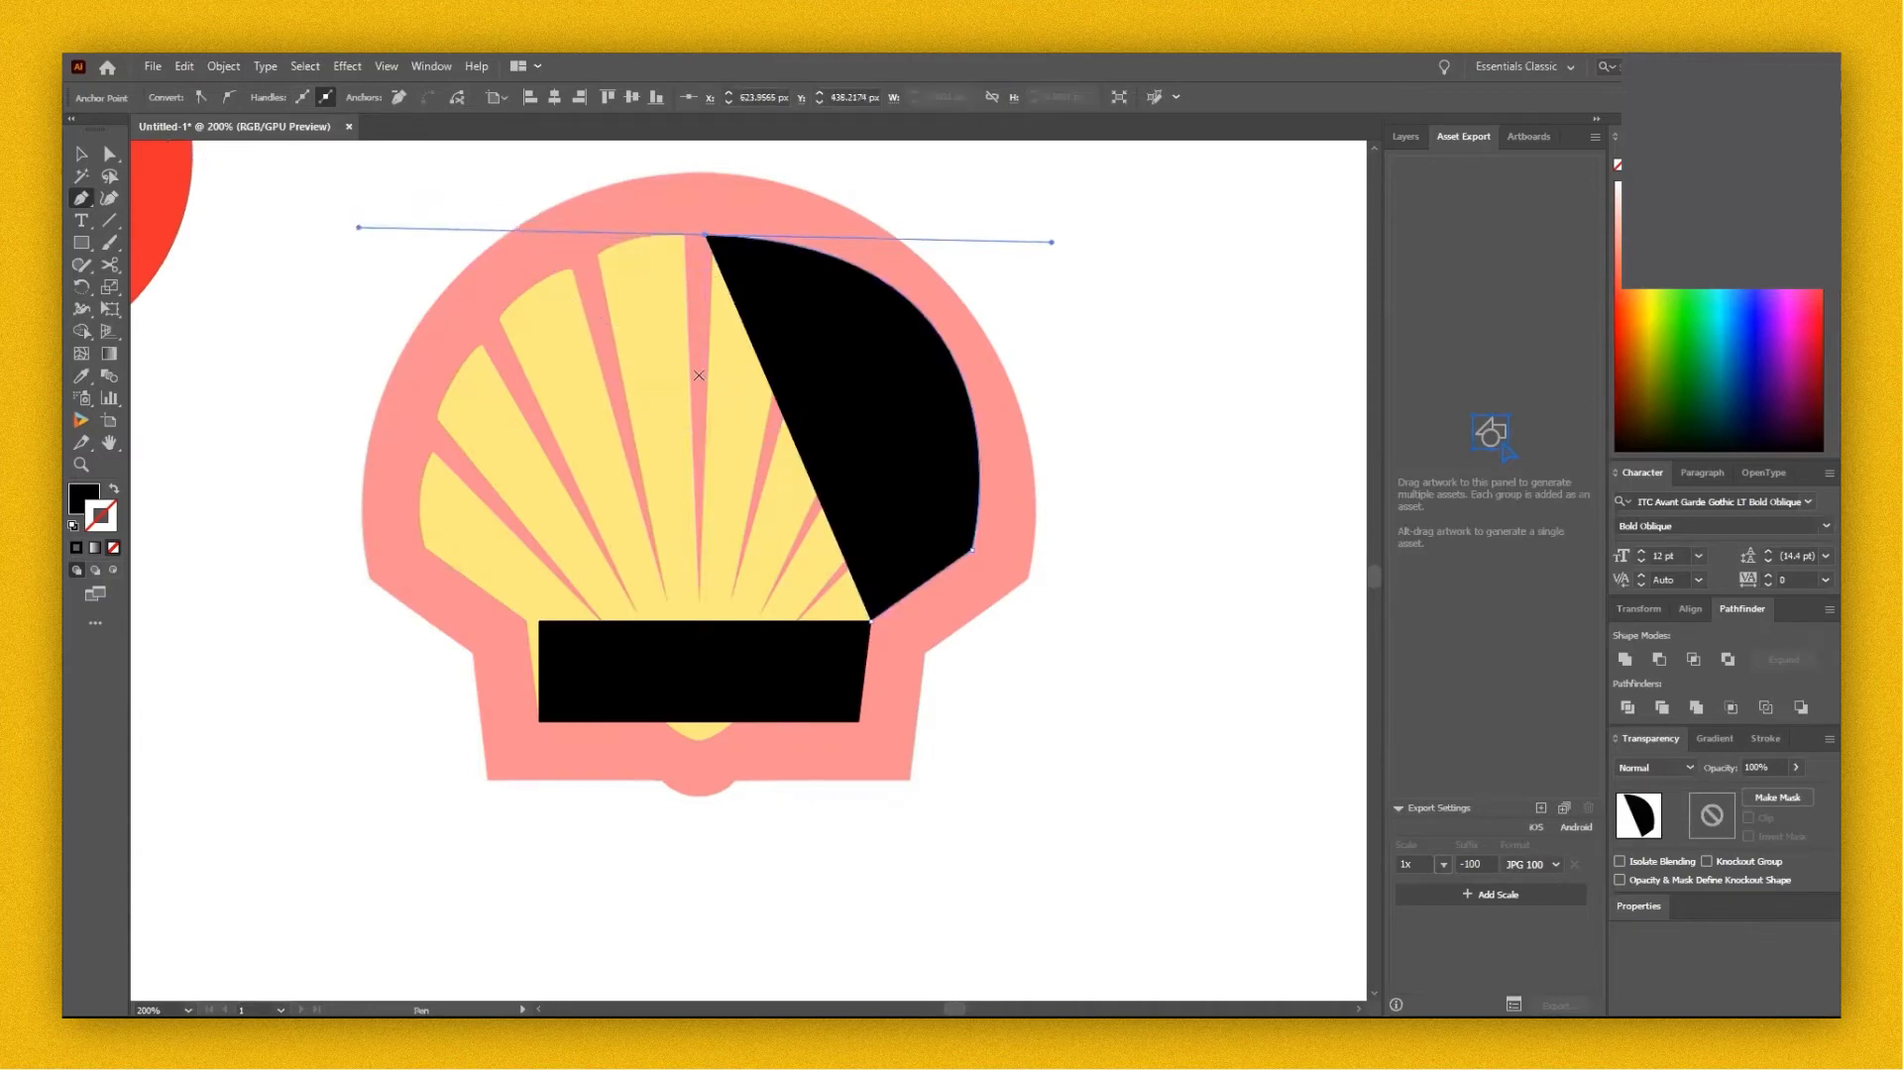
click(705, 620)
click(871, 622)
key(v)
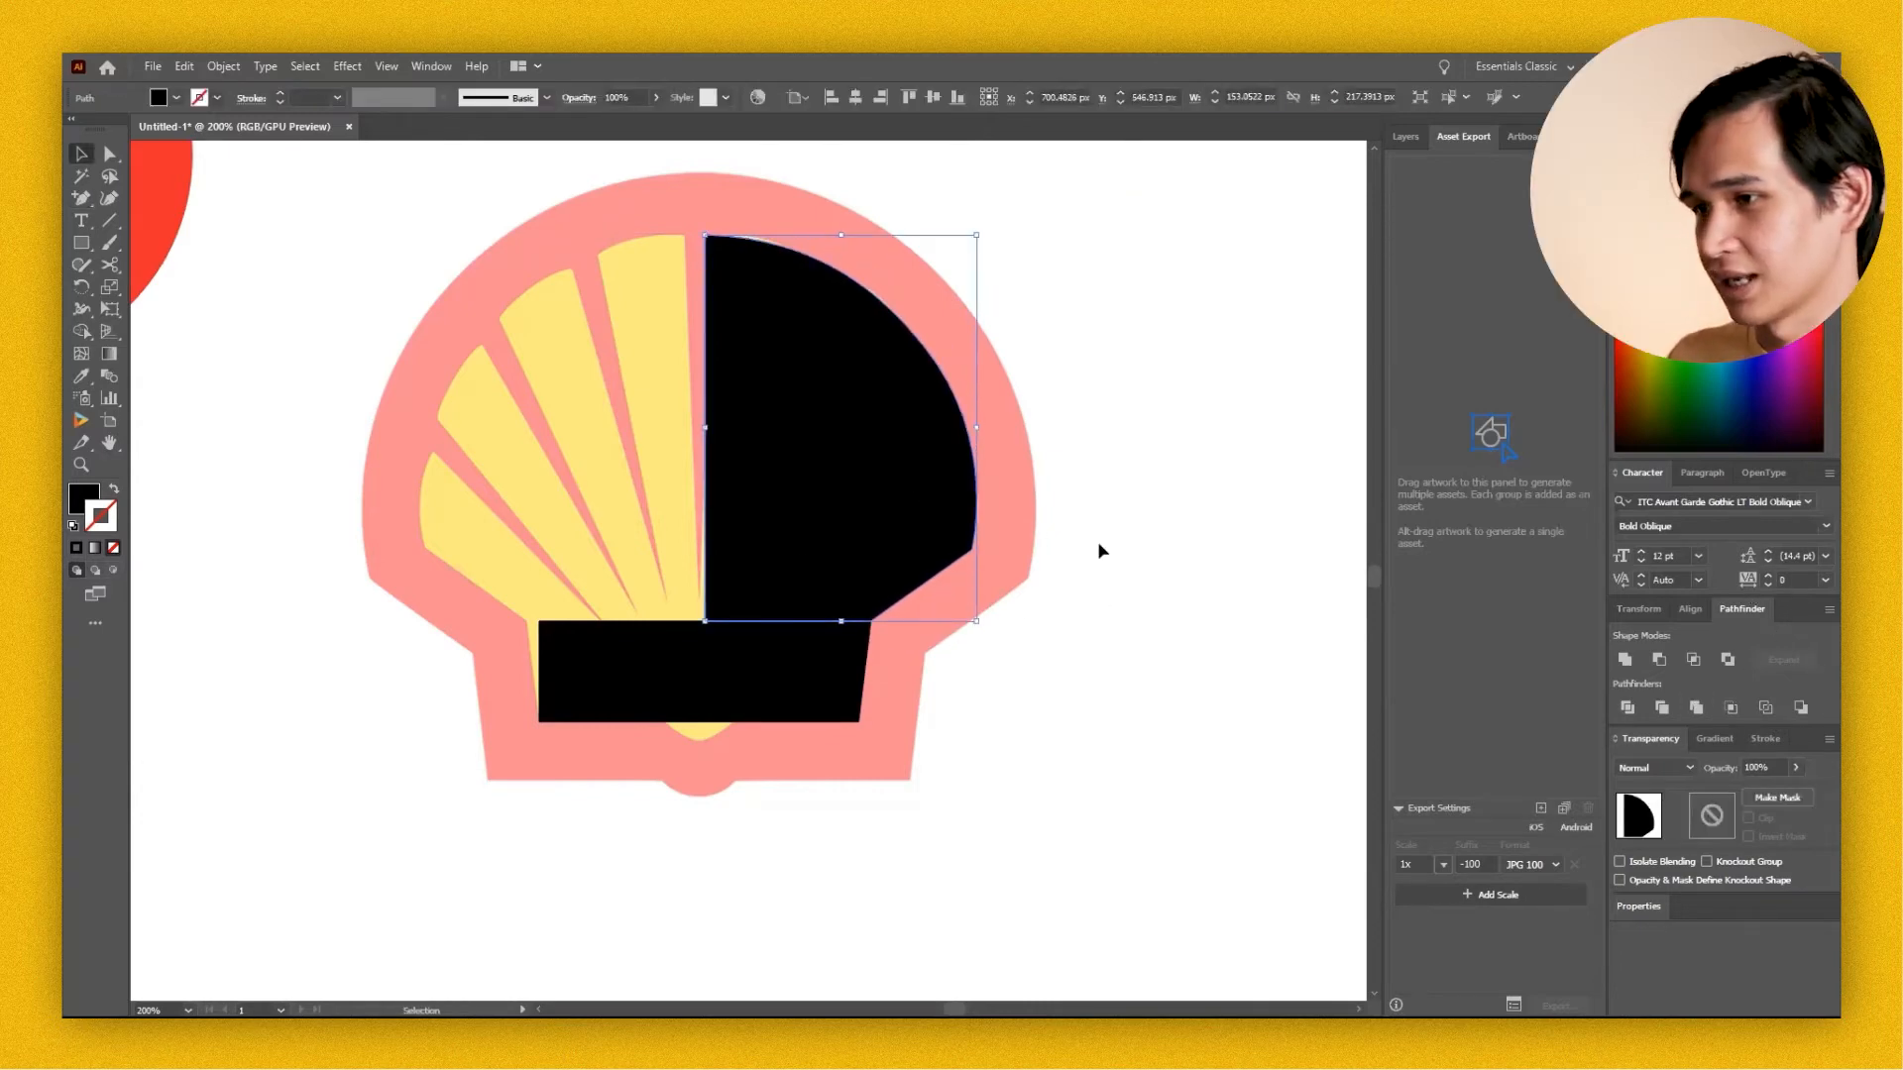
Create a mirrored copy of the shell's black right half and align it with the left edge of the yellow area.
drag(1132, 455, 1176, 549)
click(1176, 549)
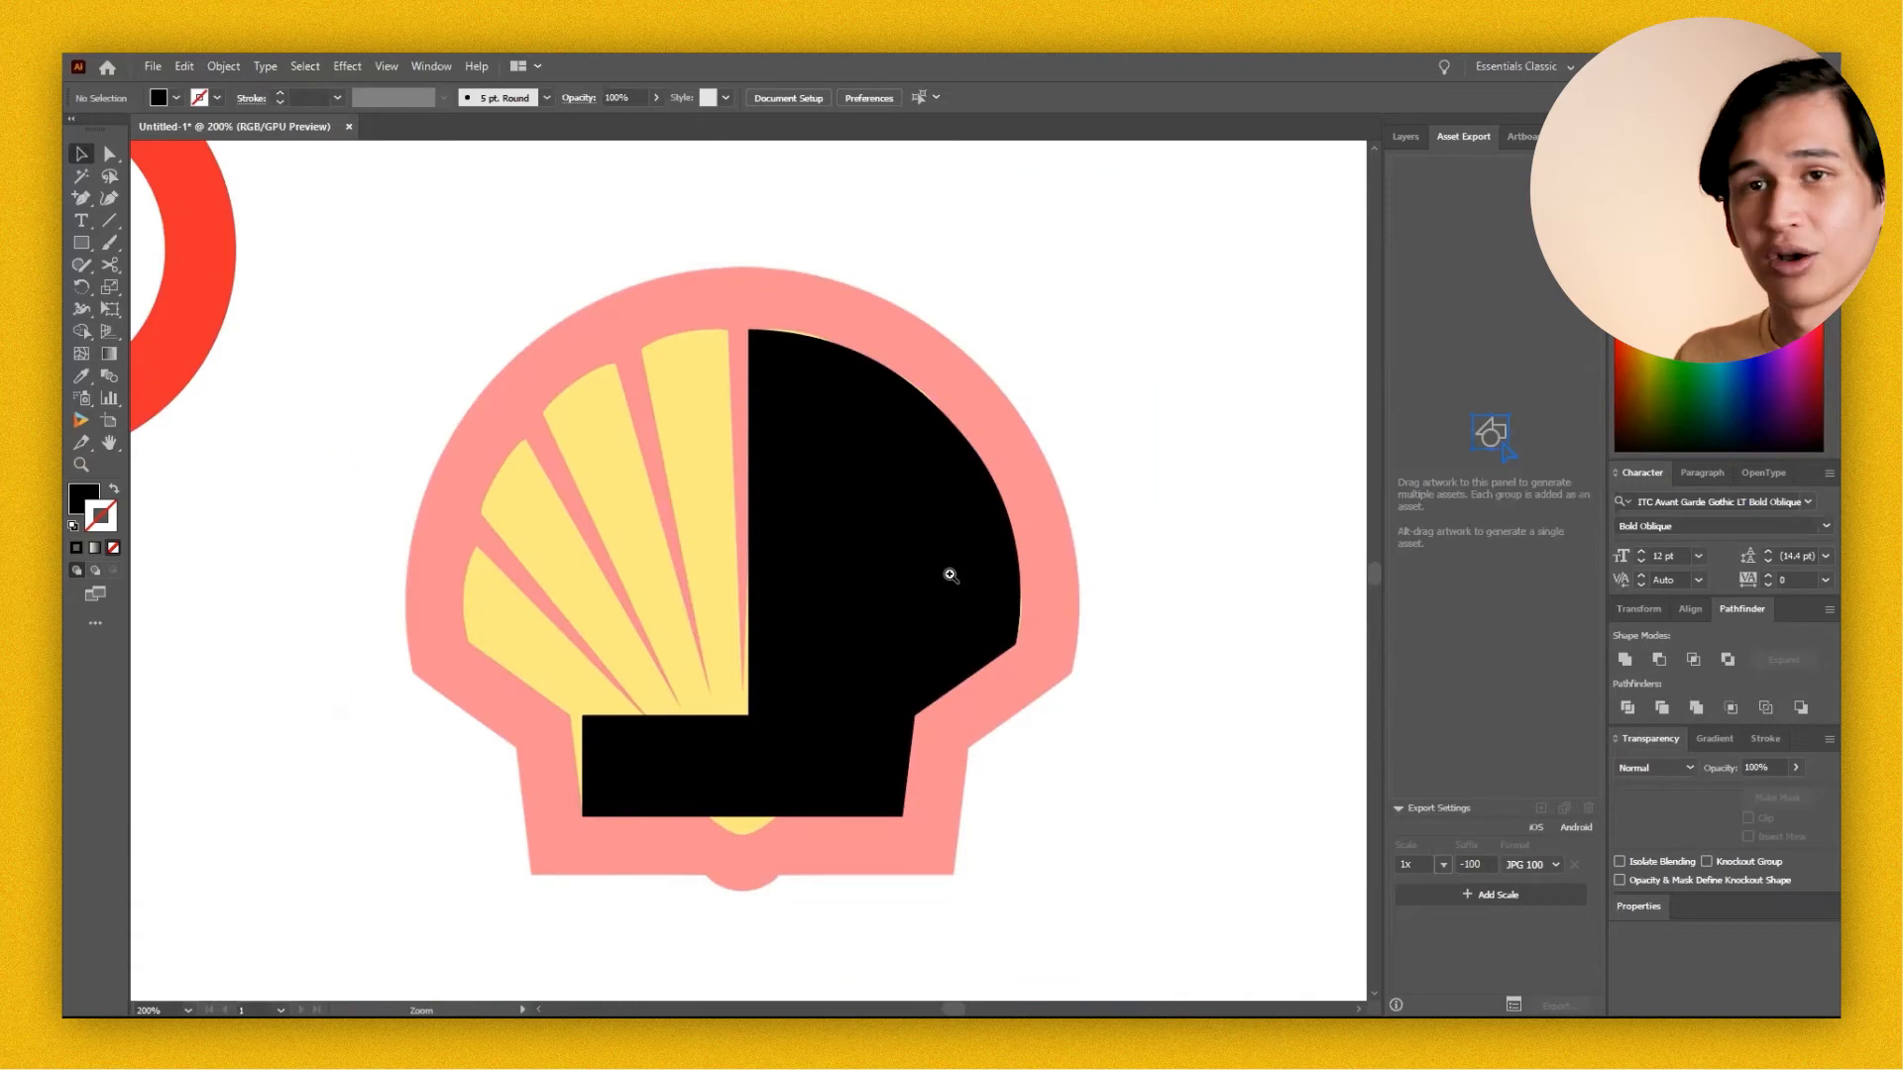
drag(917, 572, 572, 574)
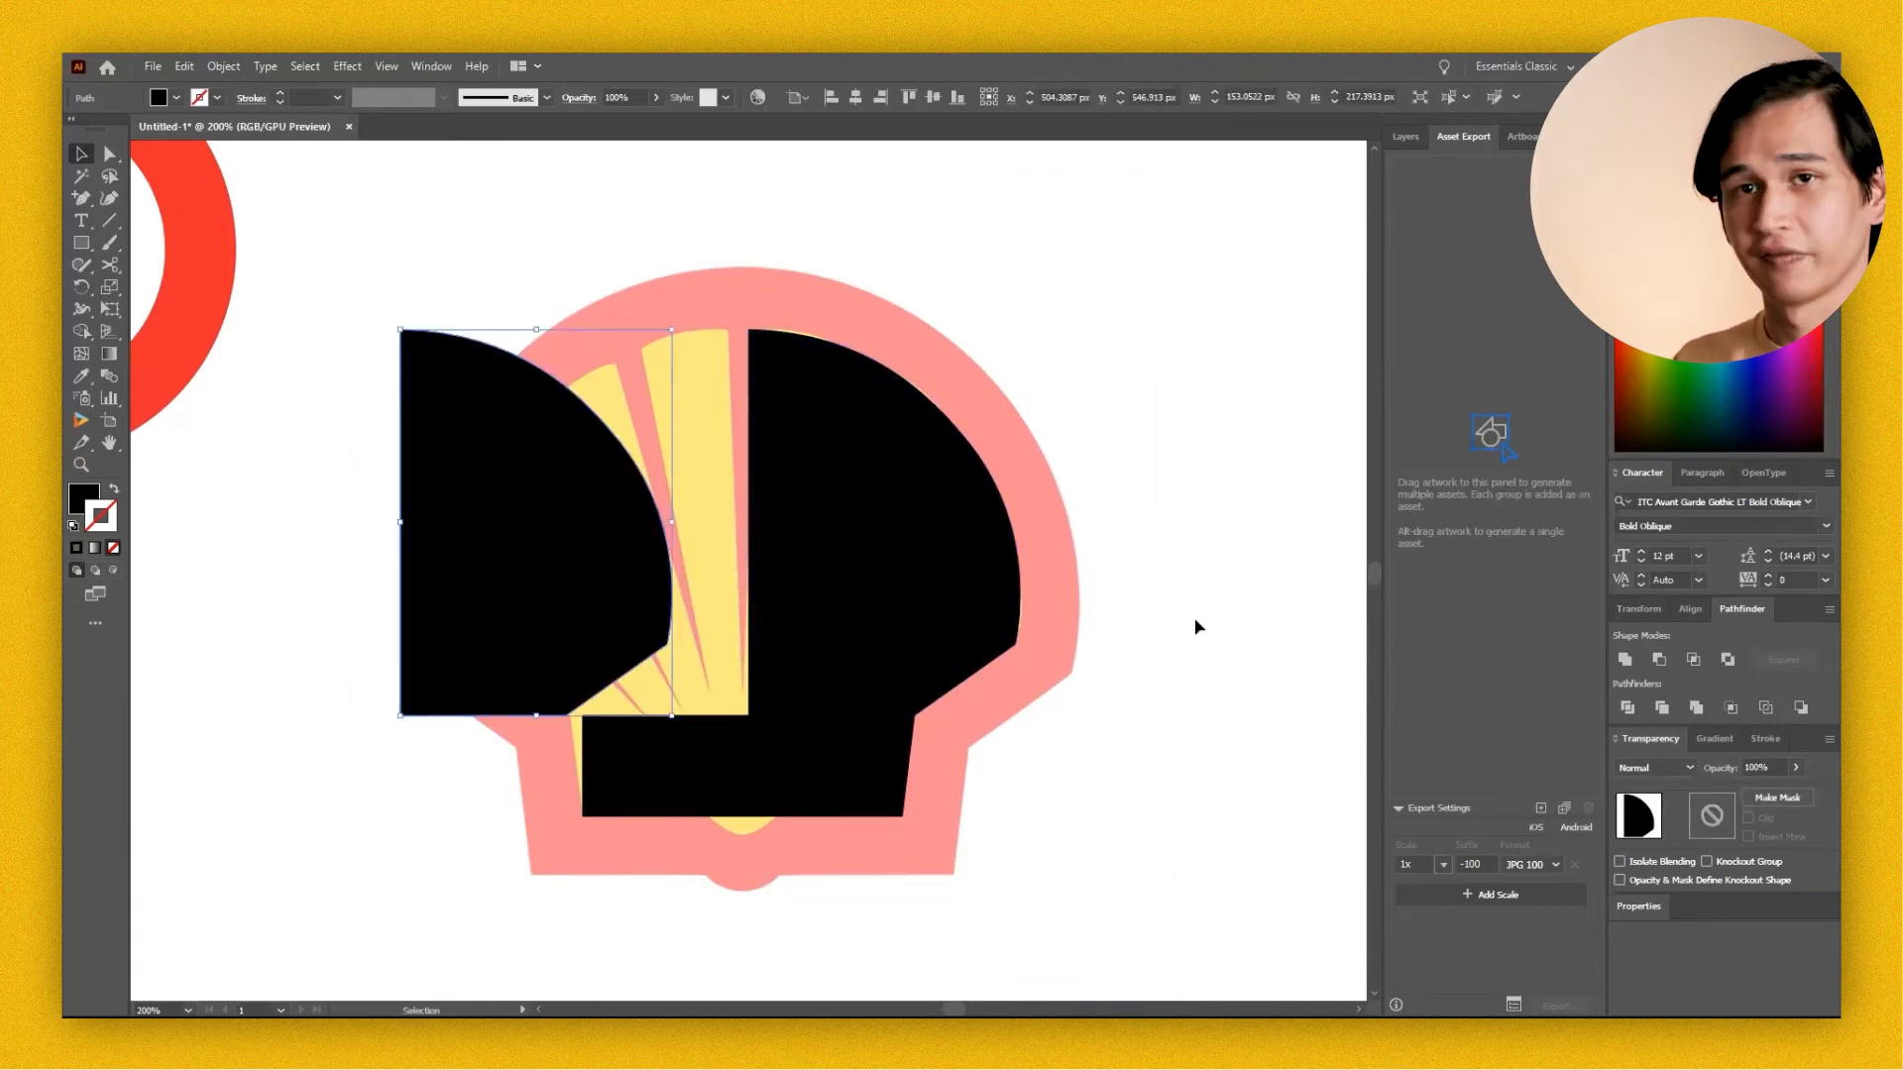
right_click(490, 524)
mouse_move(555, 809)
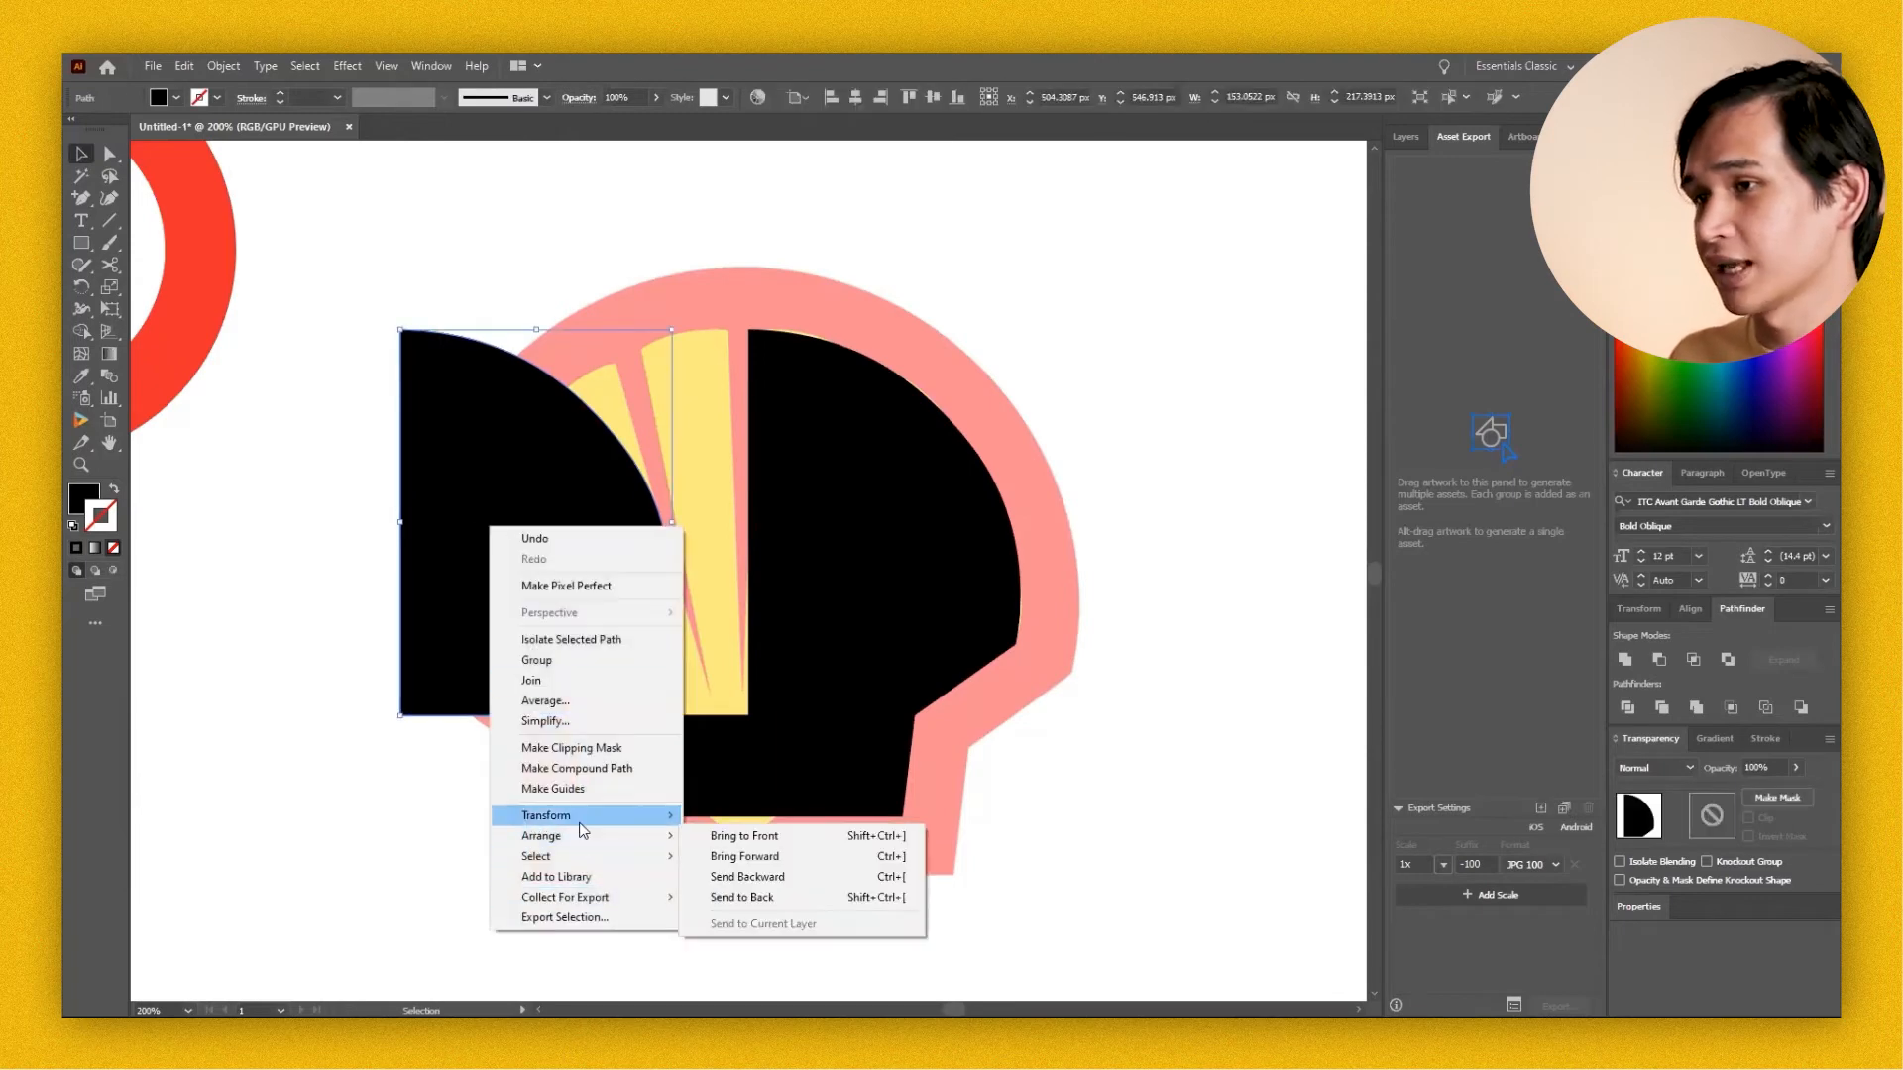
click(740, 880)
click(942, 663)
drag(539, 621, 617, 617)
drag(621, 616, 610, 616)
click(391, 601)
Close the vertical gap between the two black shell halves by moving their inner anchor points until the halves overlap or meet.
key(a)
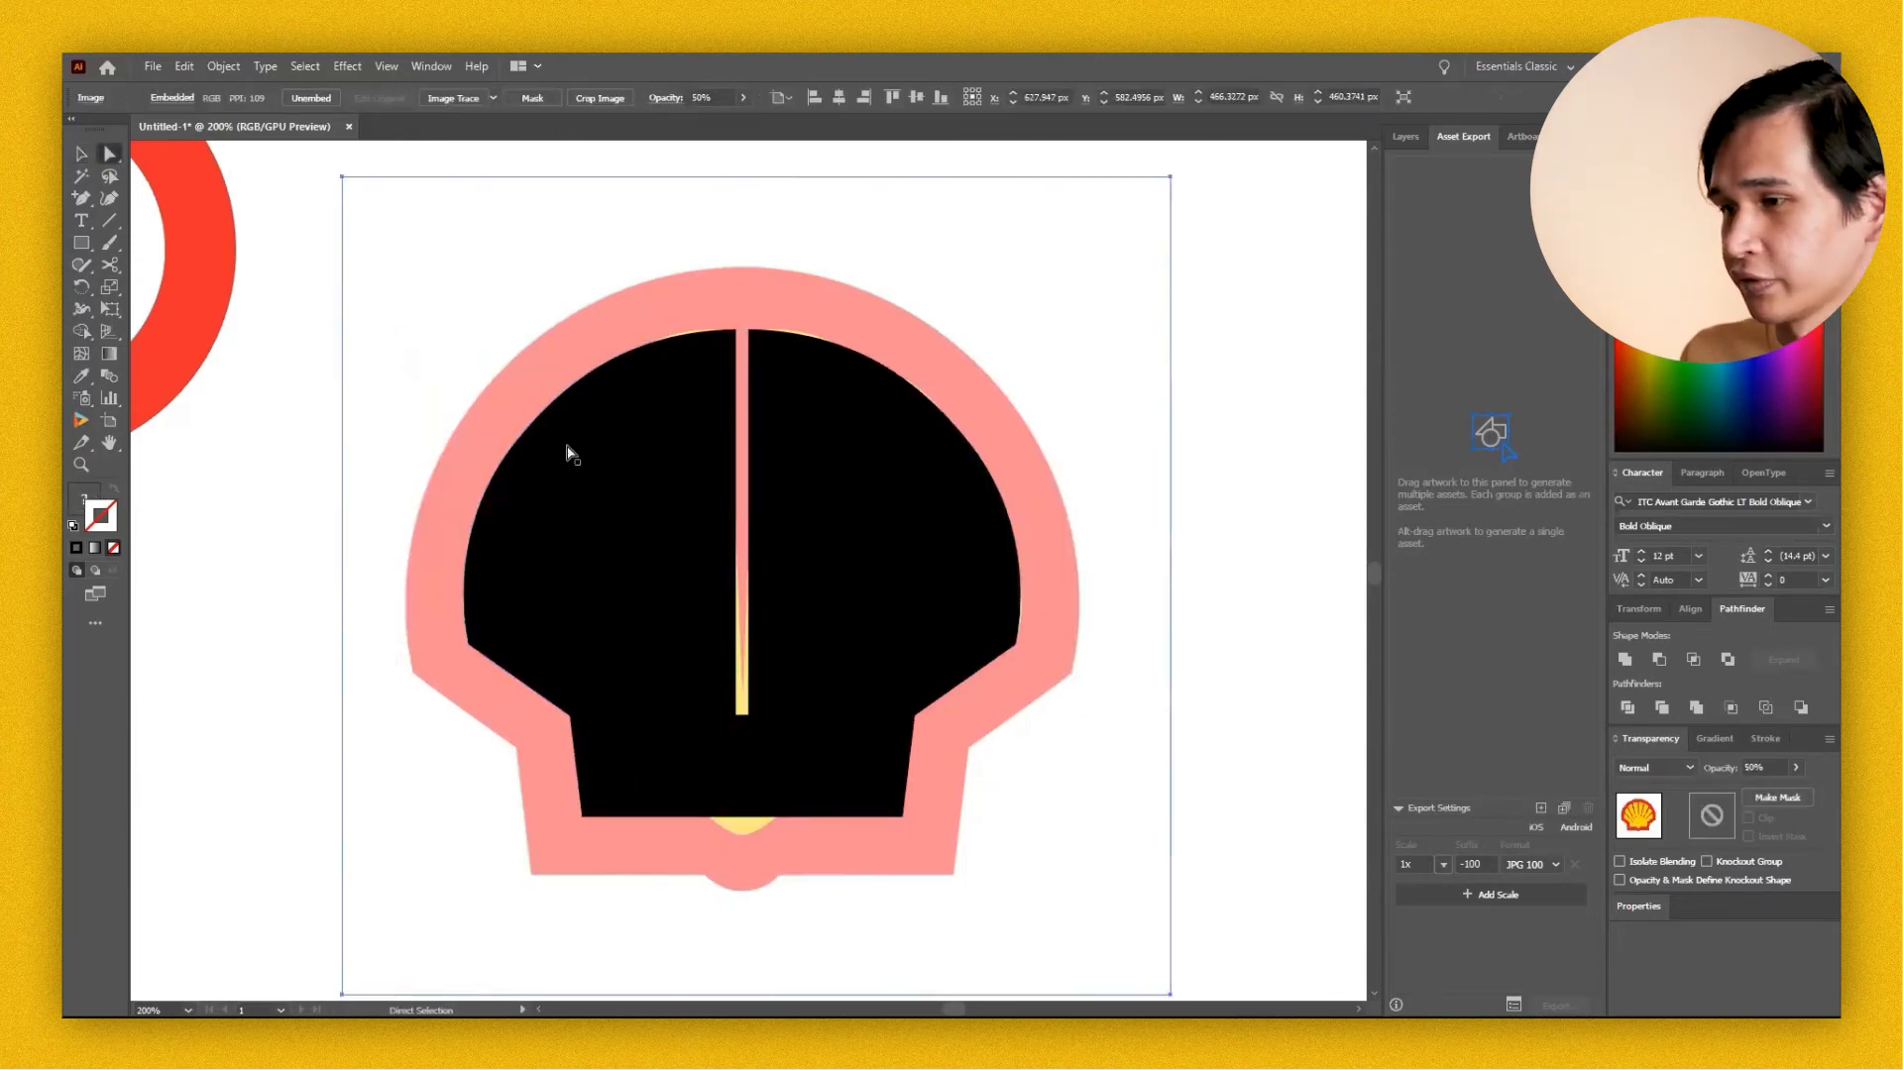
click(736, 329)
drag(735, 330, 743, 330)
click(1233, 595)
click(755, 706)
drag(748, 716, 674, 714)
key(v)
click(1114, 727)
click(1209, 486)
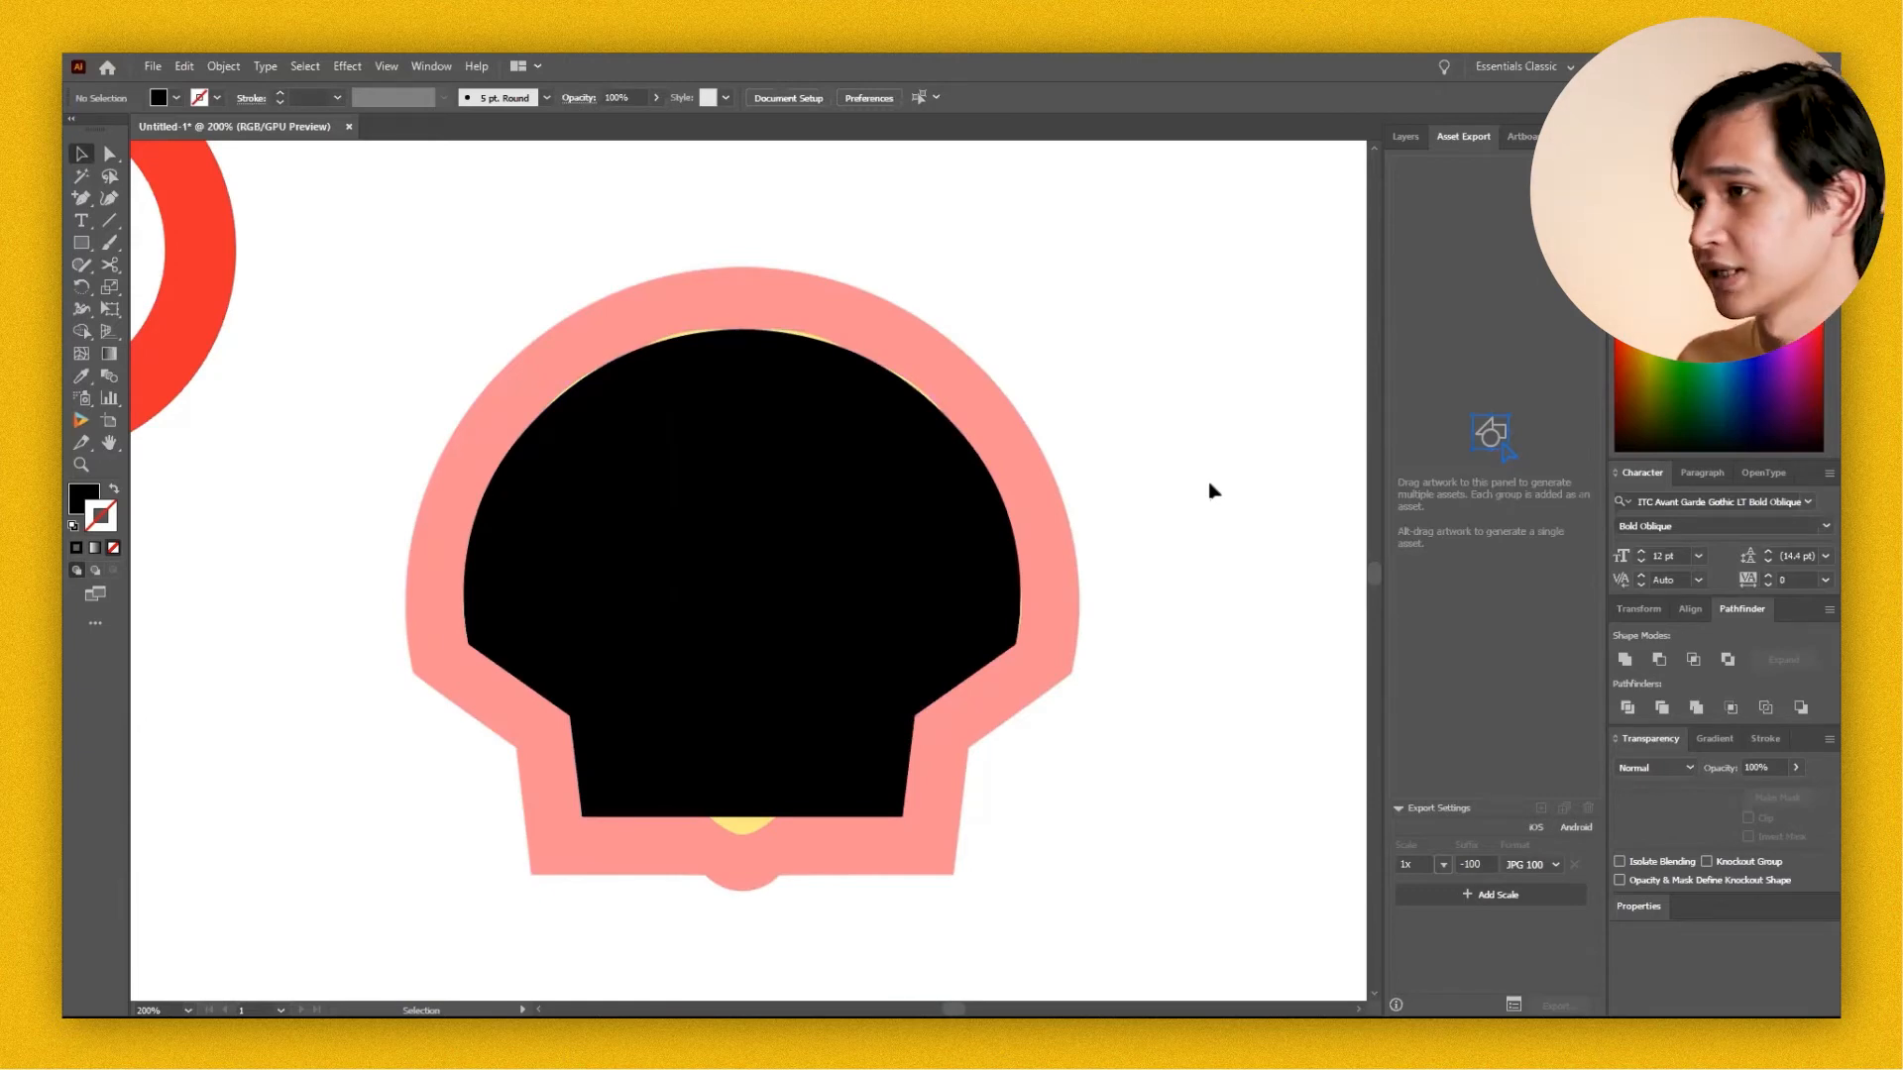
Unite the two shell halves and the base block into one shape with Pathfinder.
drag(1210, 490, 426, 667)
click(1624, 660)
drag(889, 639, 712, 590)
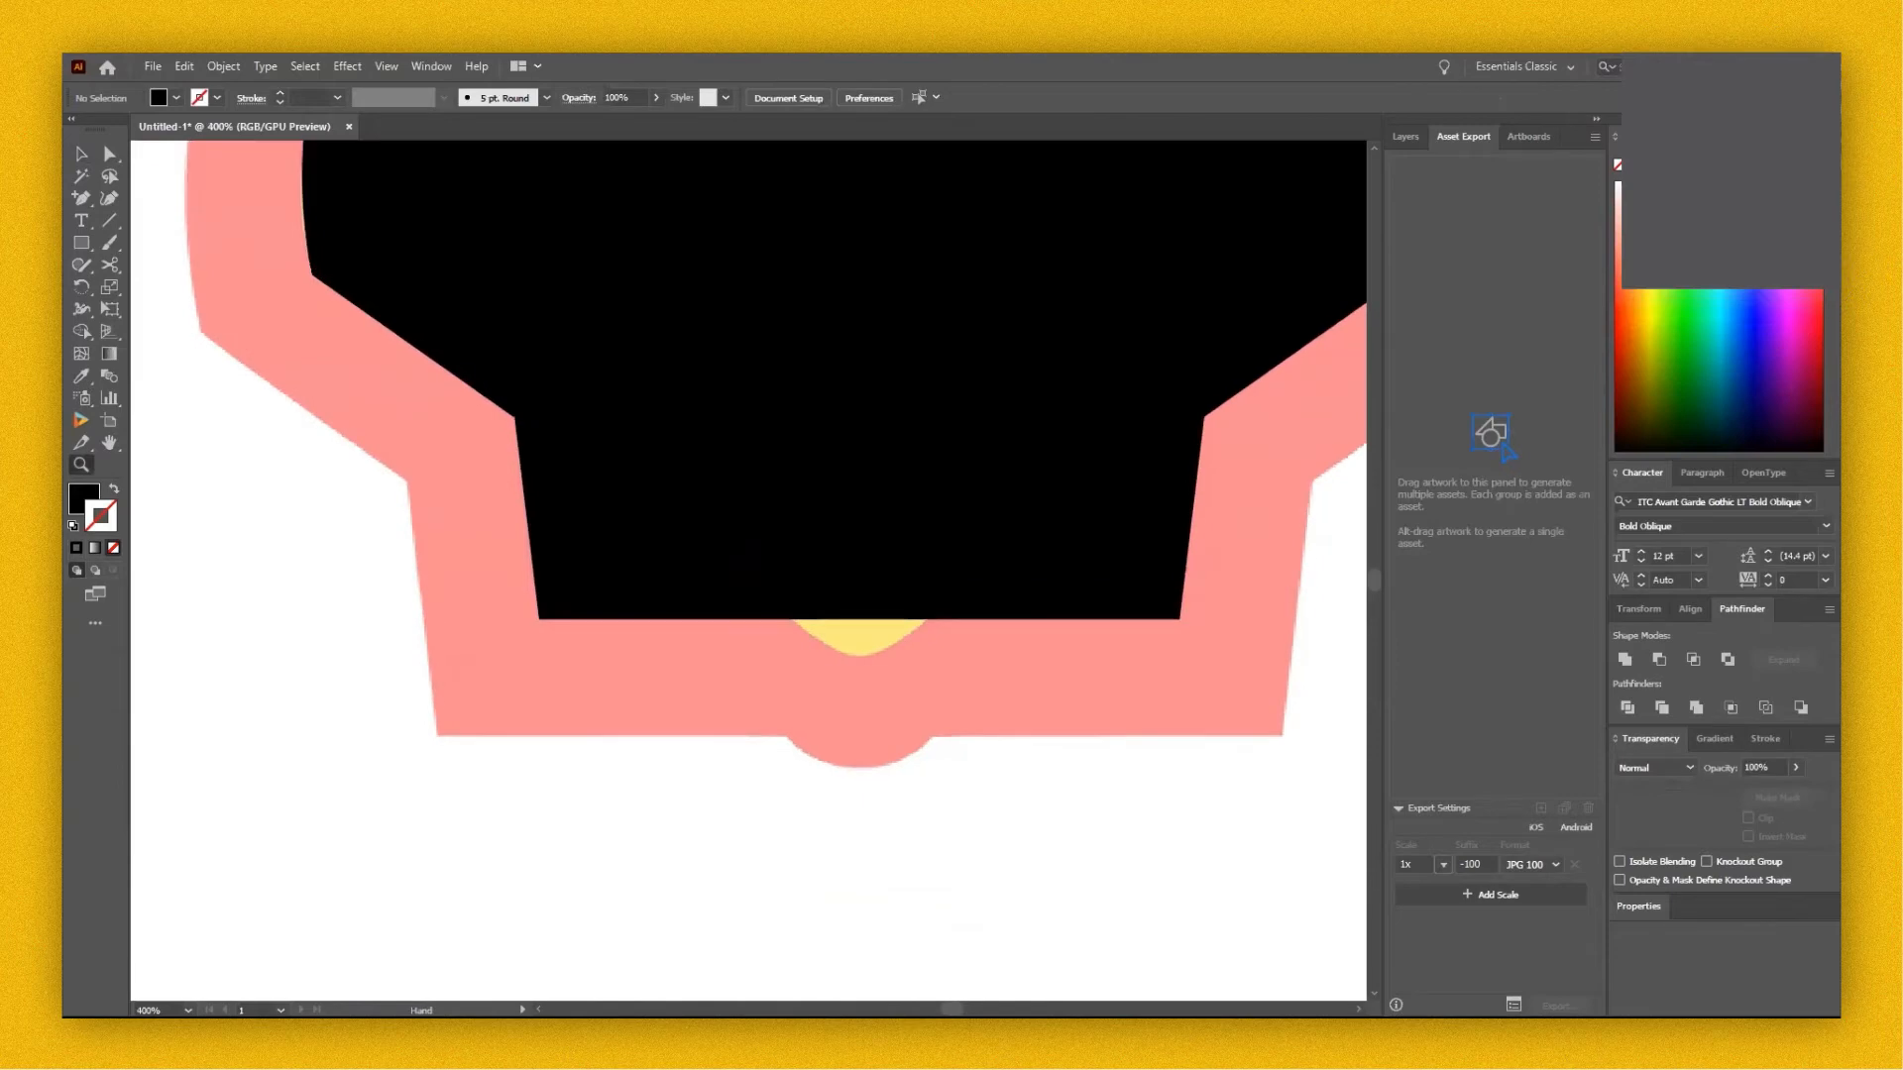
Fit a rounded bump onto the bottom centre of the black shell shape, following the reference image.
click(931, 619)
drag(835, 651, 799, 627)
click(931, 619)
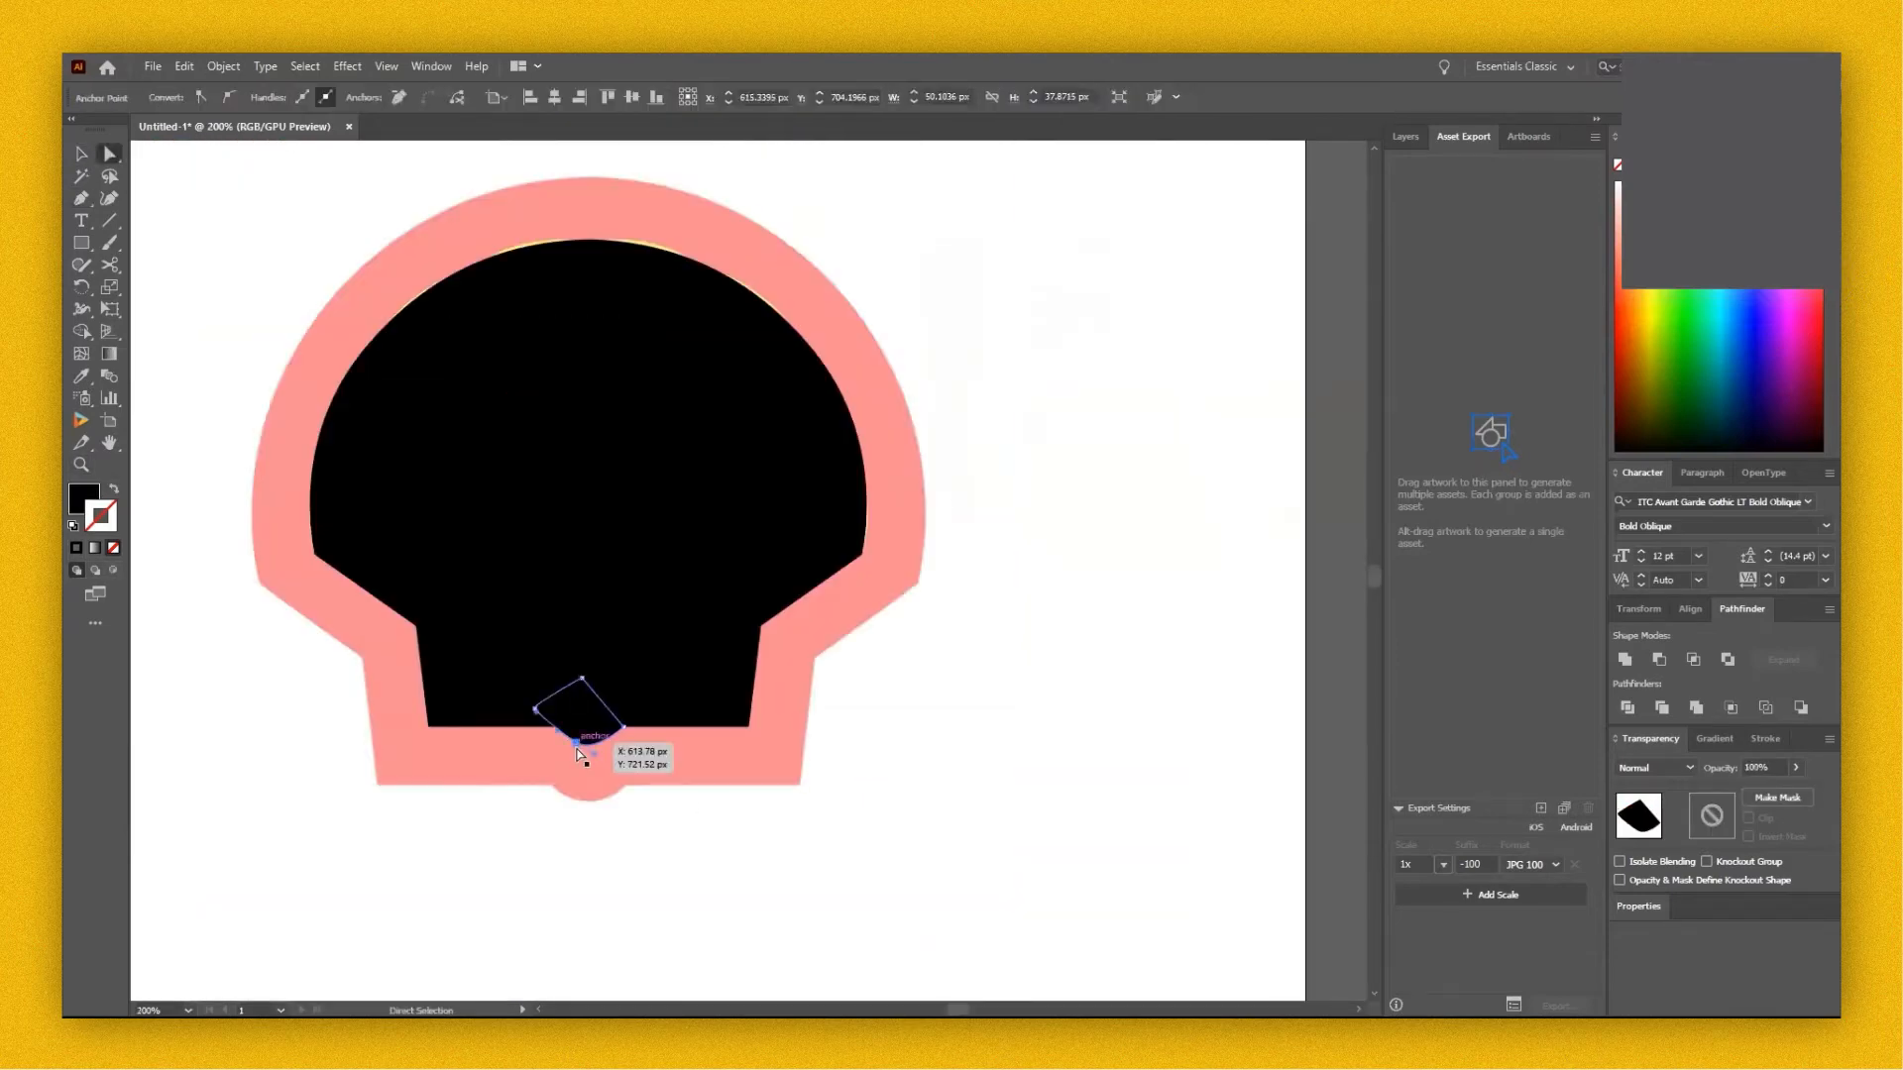
drag(589, 746, 600, 758)
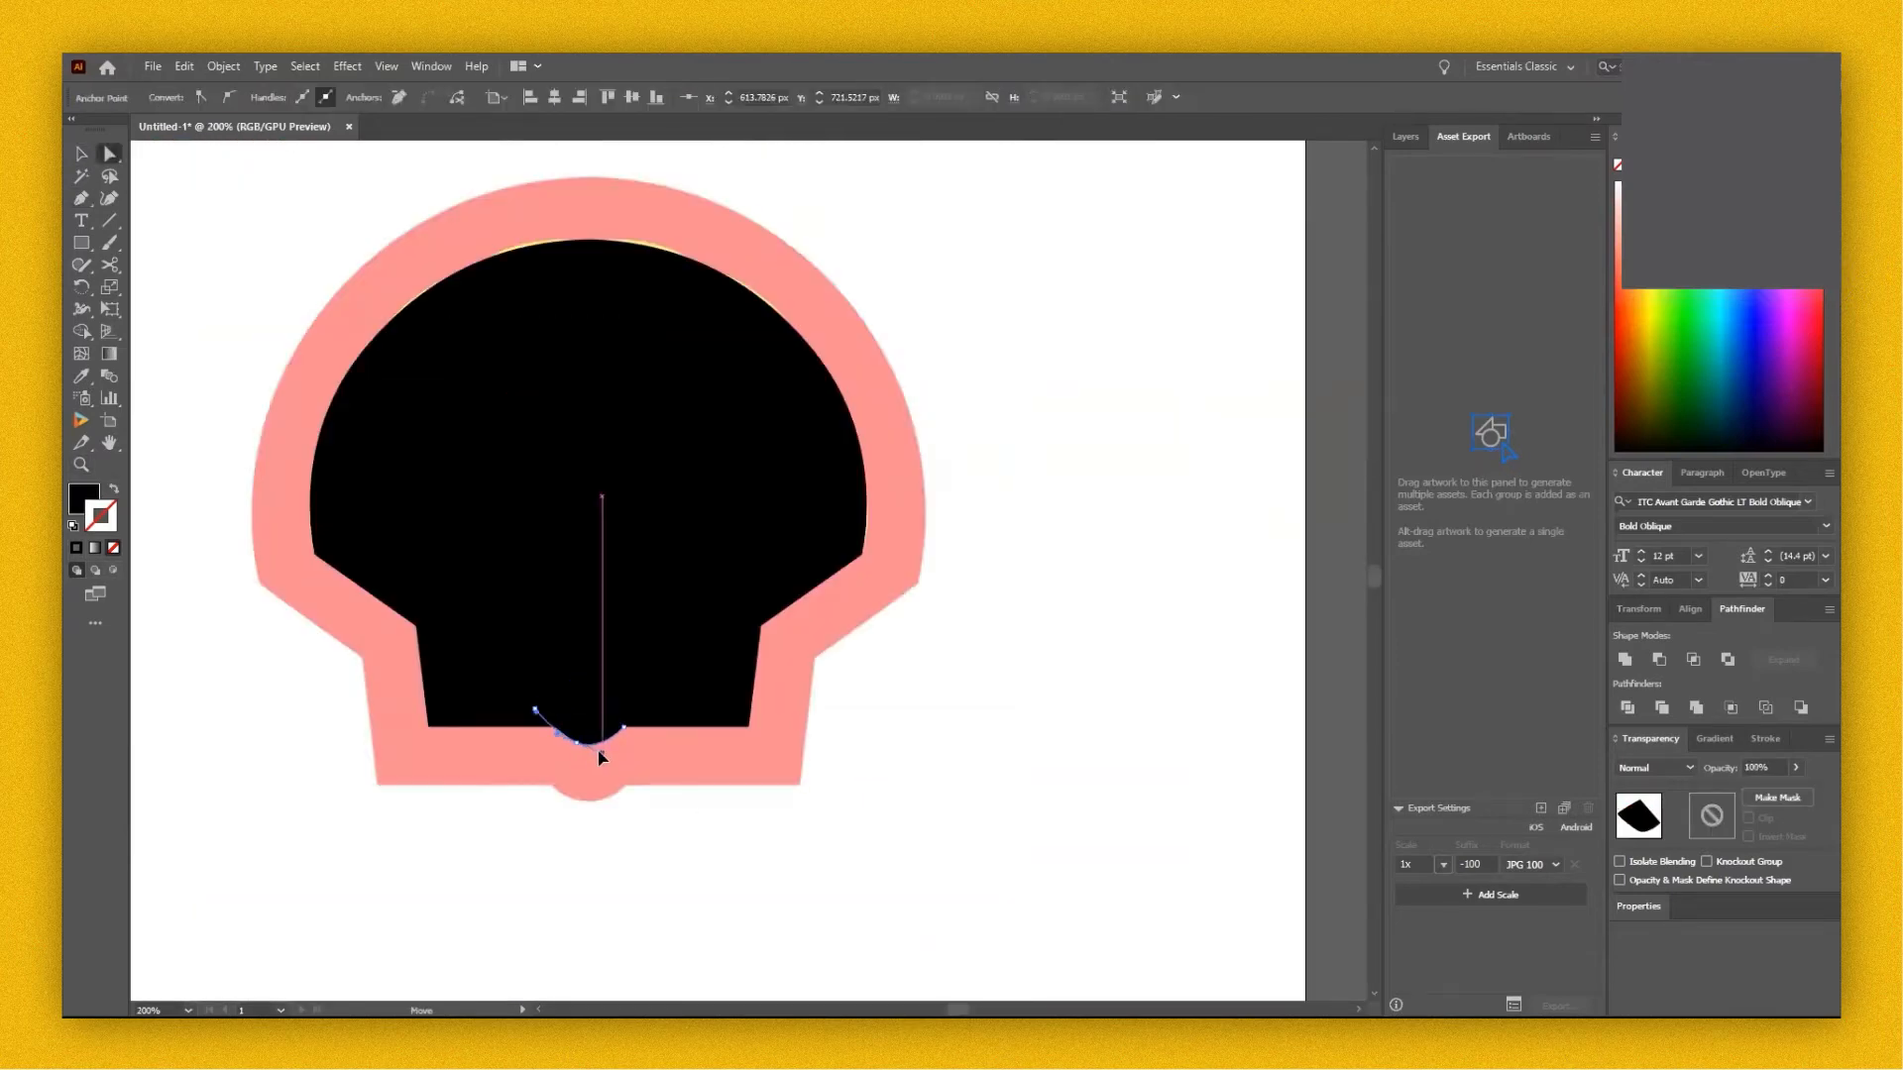
key(v)
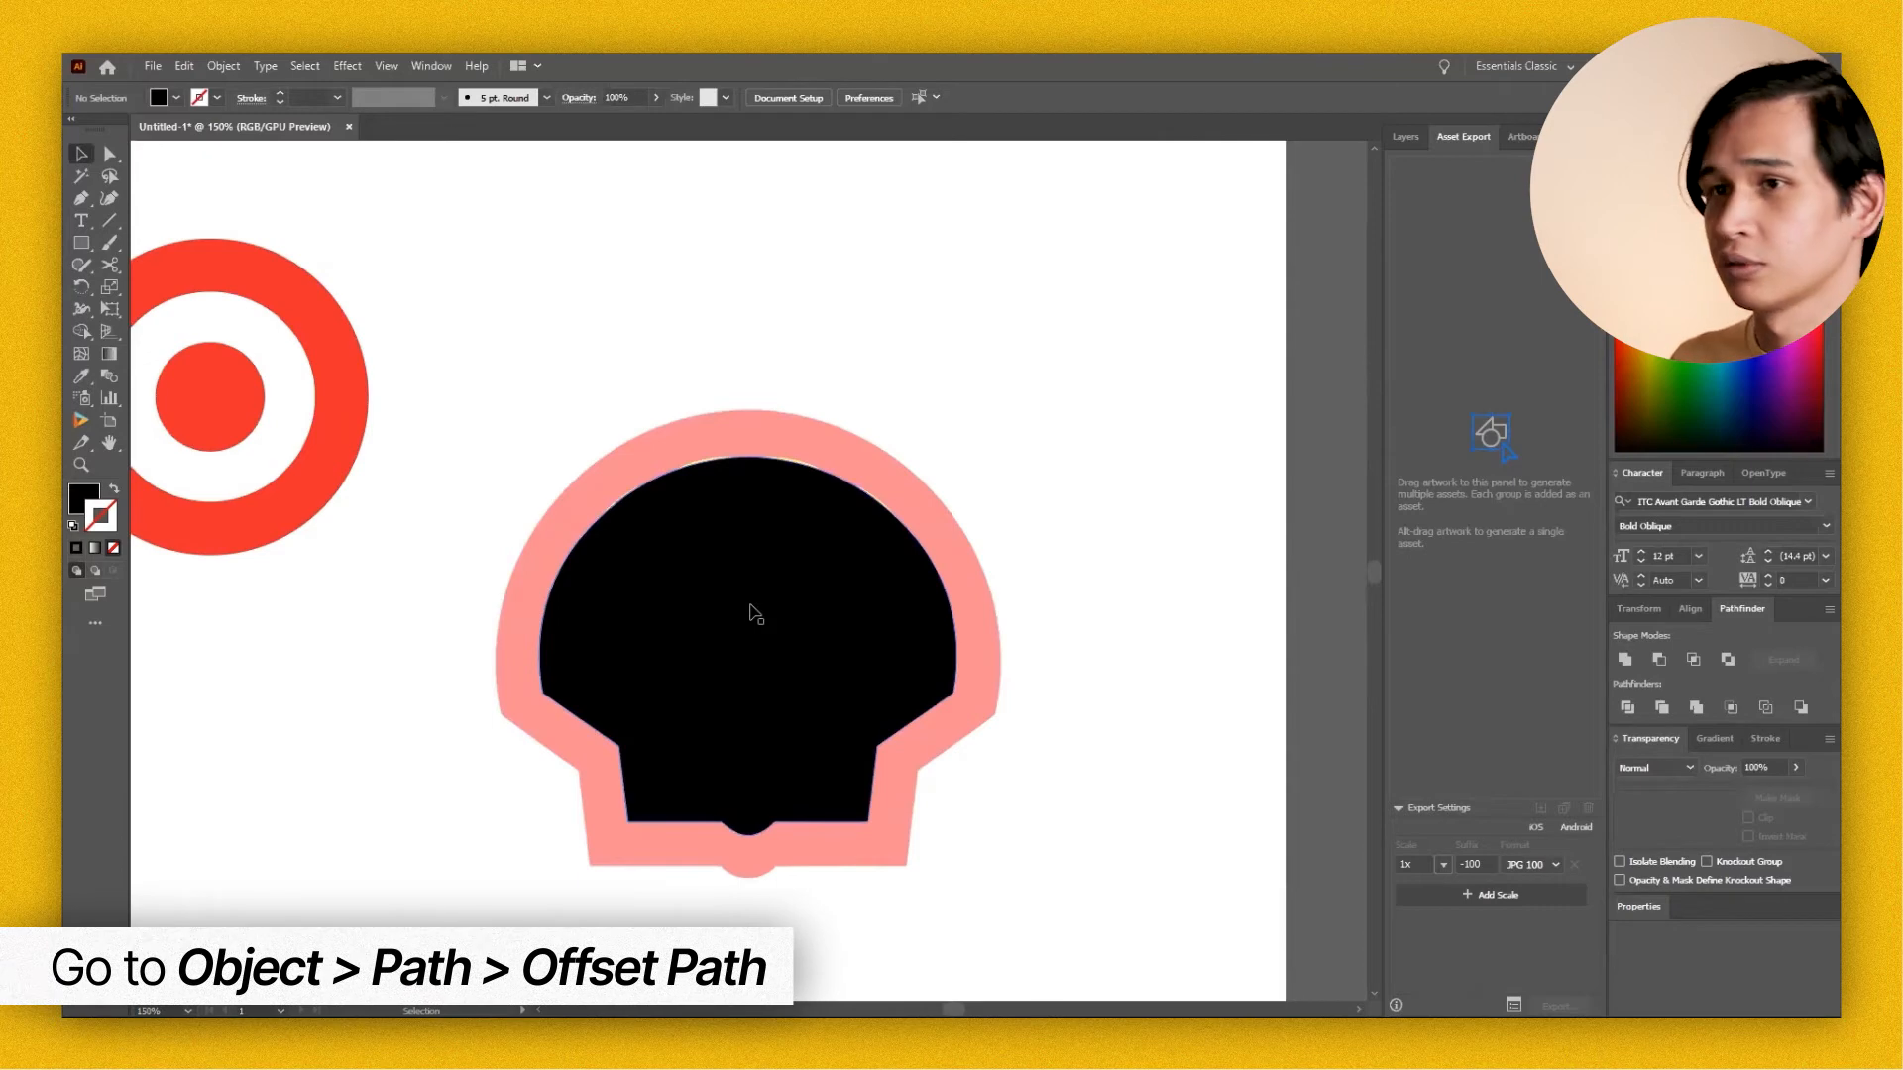
Create a 34 px Offset Path around the black shell shape to form its outer border.
click(1054, 744)
drag(1058, 744, 1075, 699)
click(1113, 783)
click(830, 660)
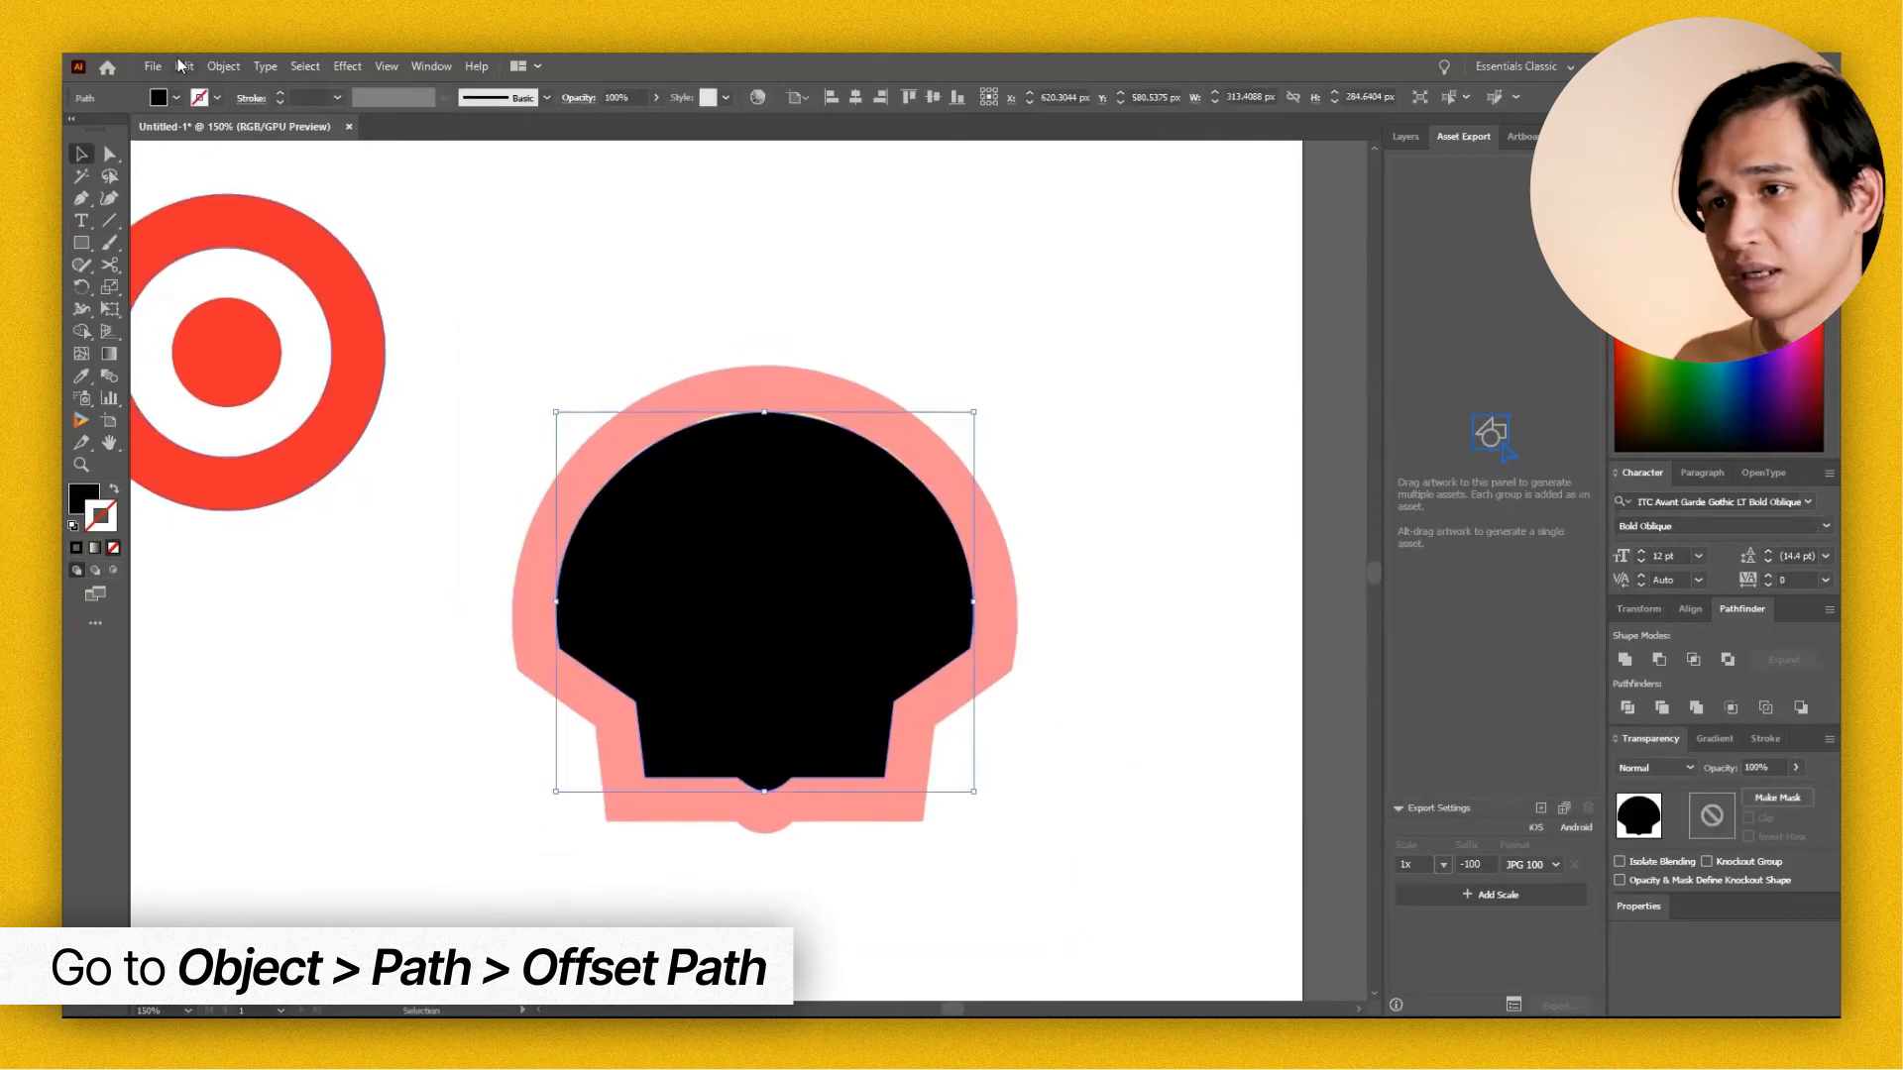
click(183, 66)
mouse_move(223, 65)
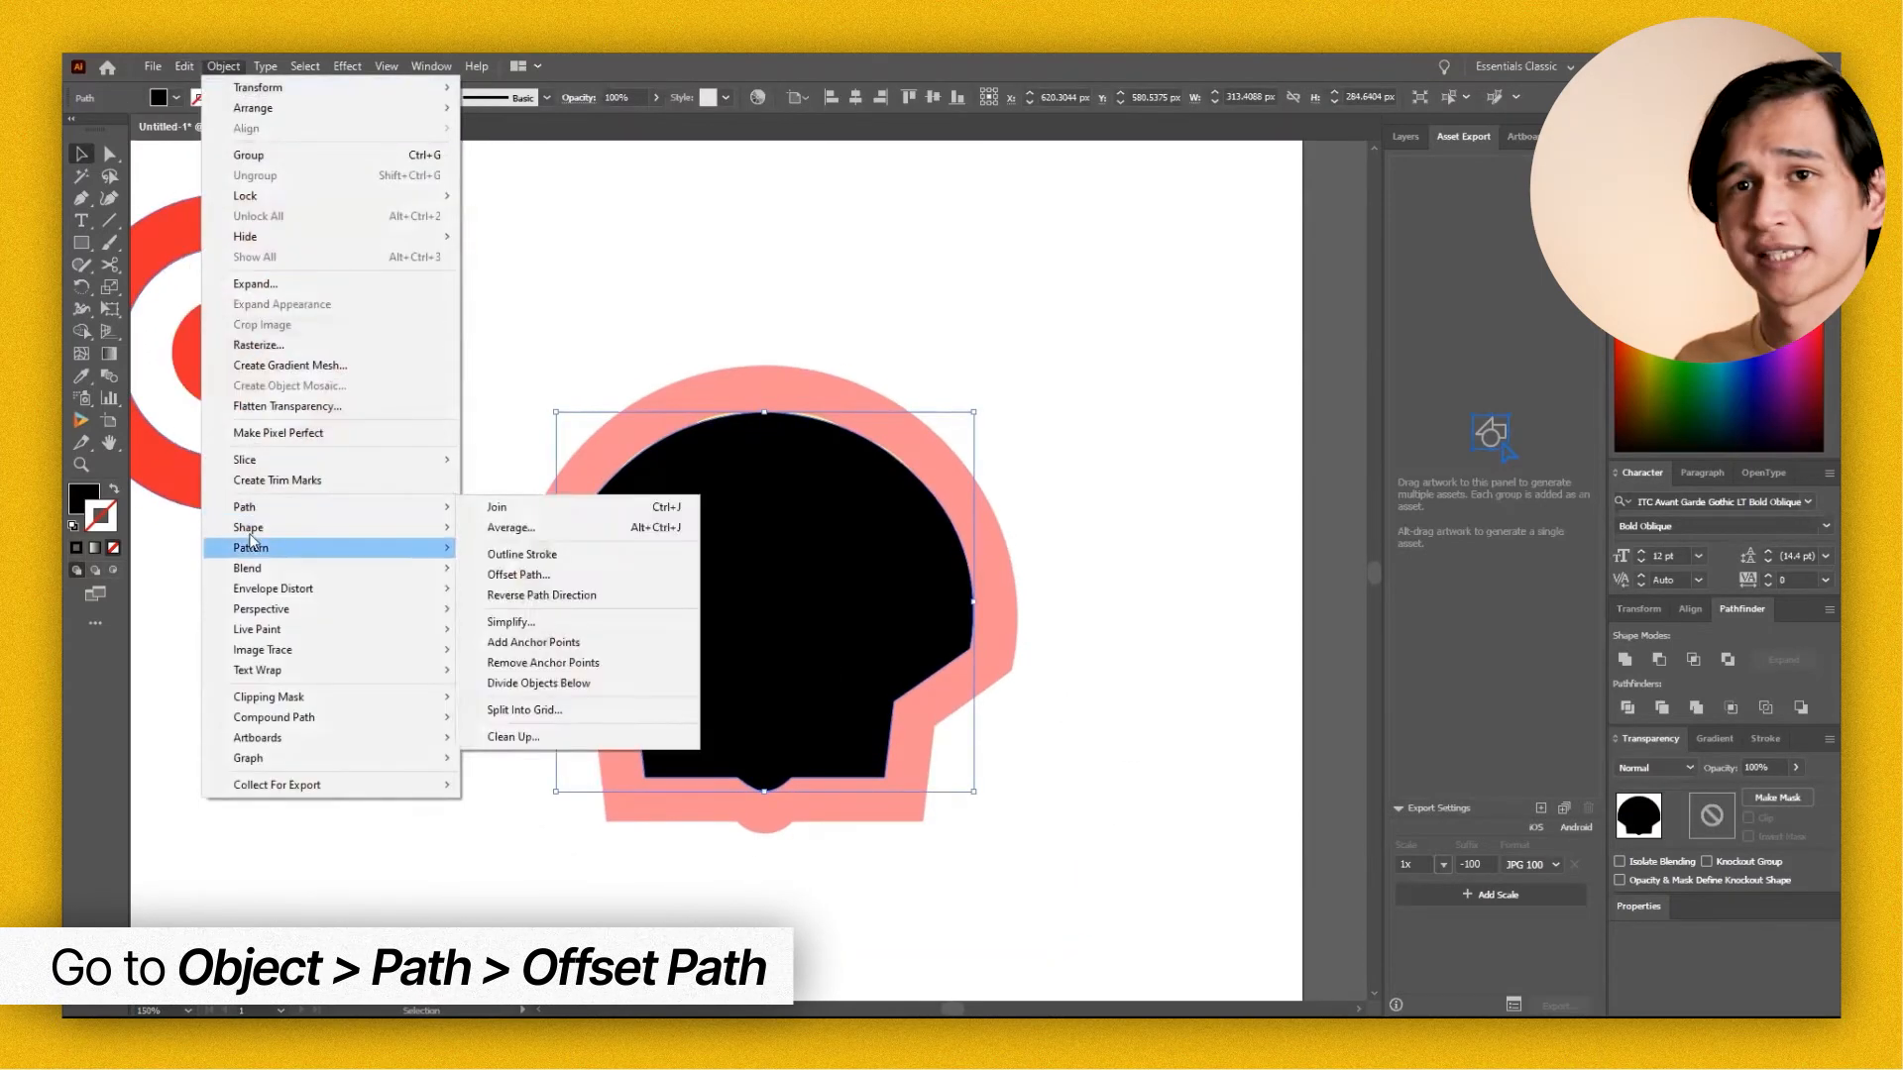
mouse_move(248, 508)
click(531, 580)
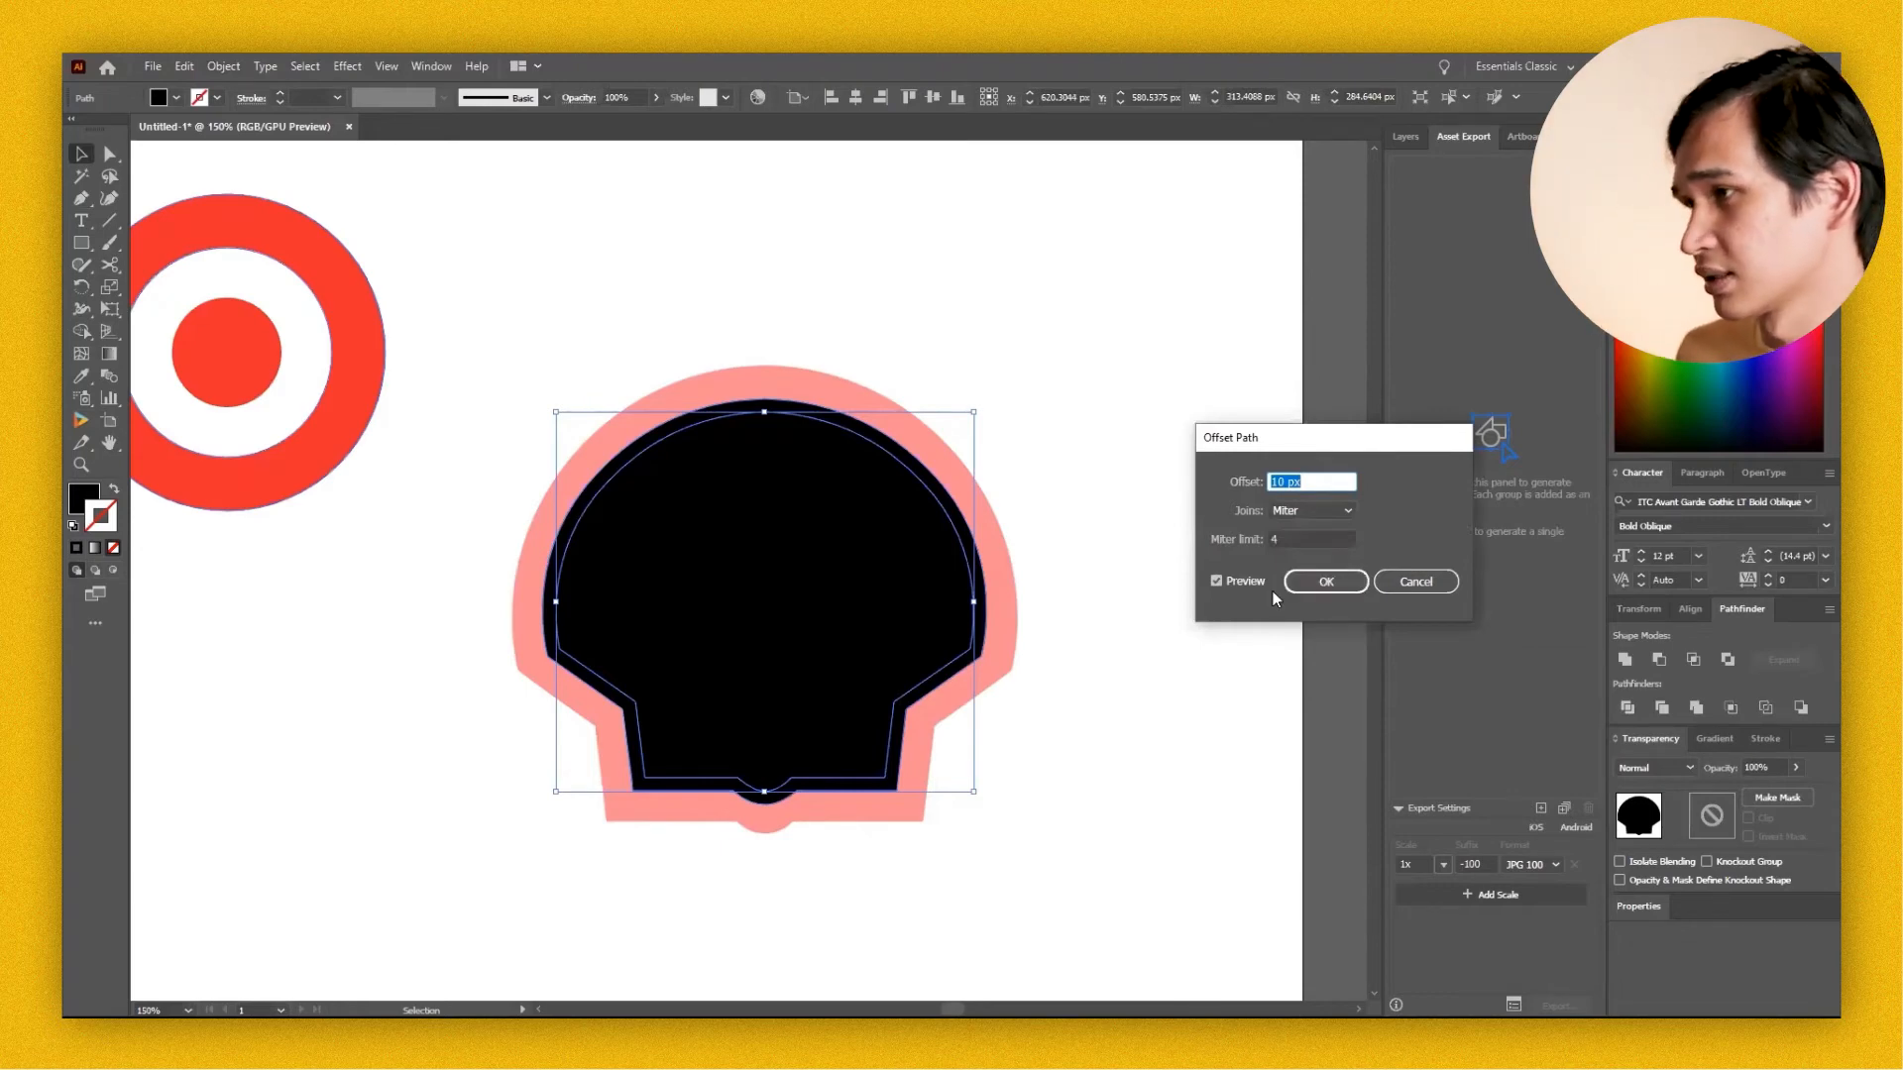
key(Up)
key(Up)
key(Up)
key(Up)
key(Up)
key(Up)
key(Up)
key(Up)
key(Up)
key(Up)
key(Up)
key(Up)
key(Up)
key(Up)
key(Up)
key(Up)
key(Up)
key(Up)
key(Up)
key(Up)
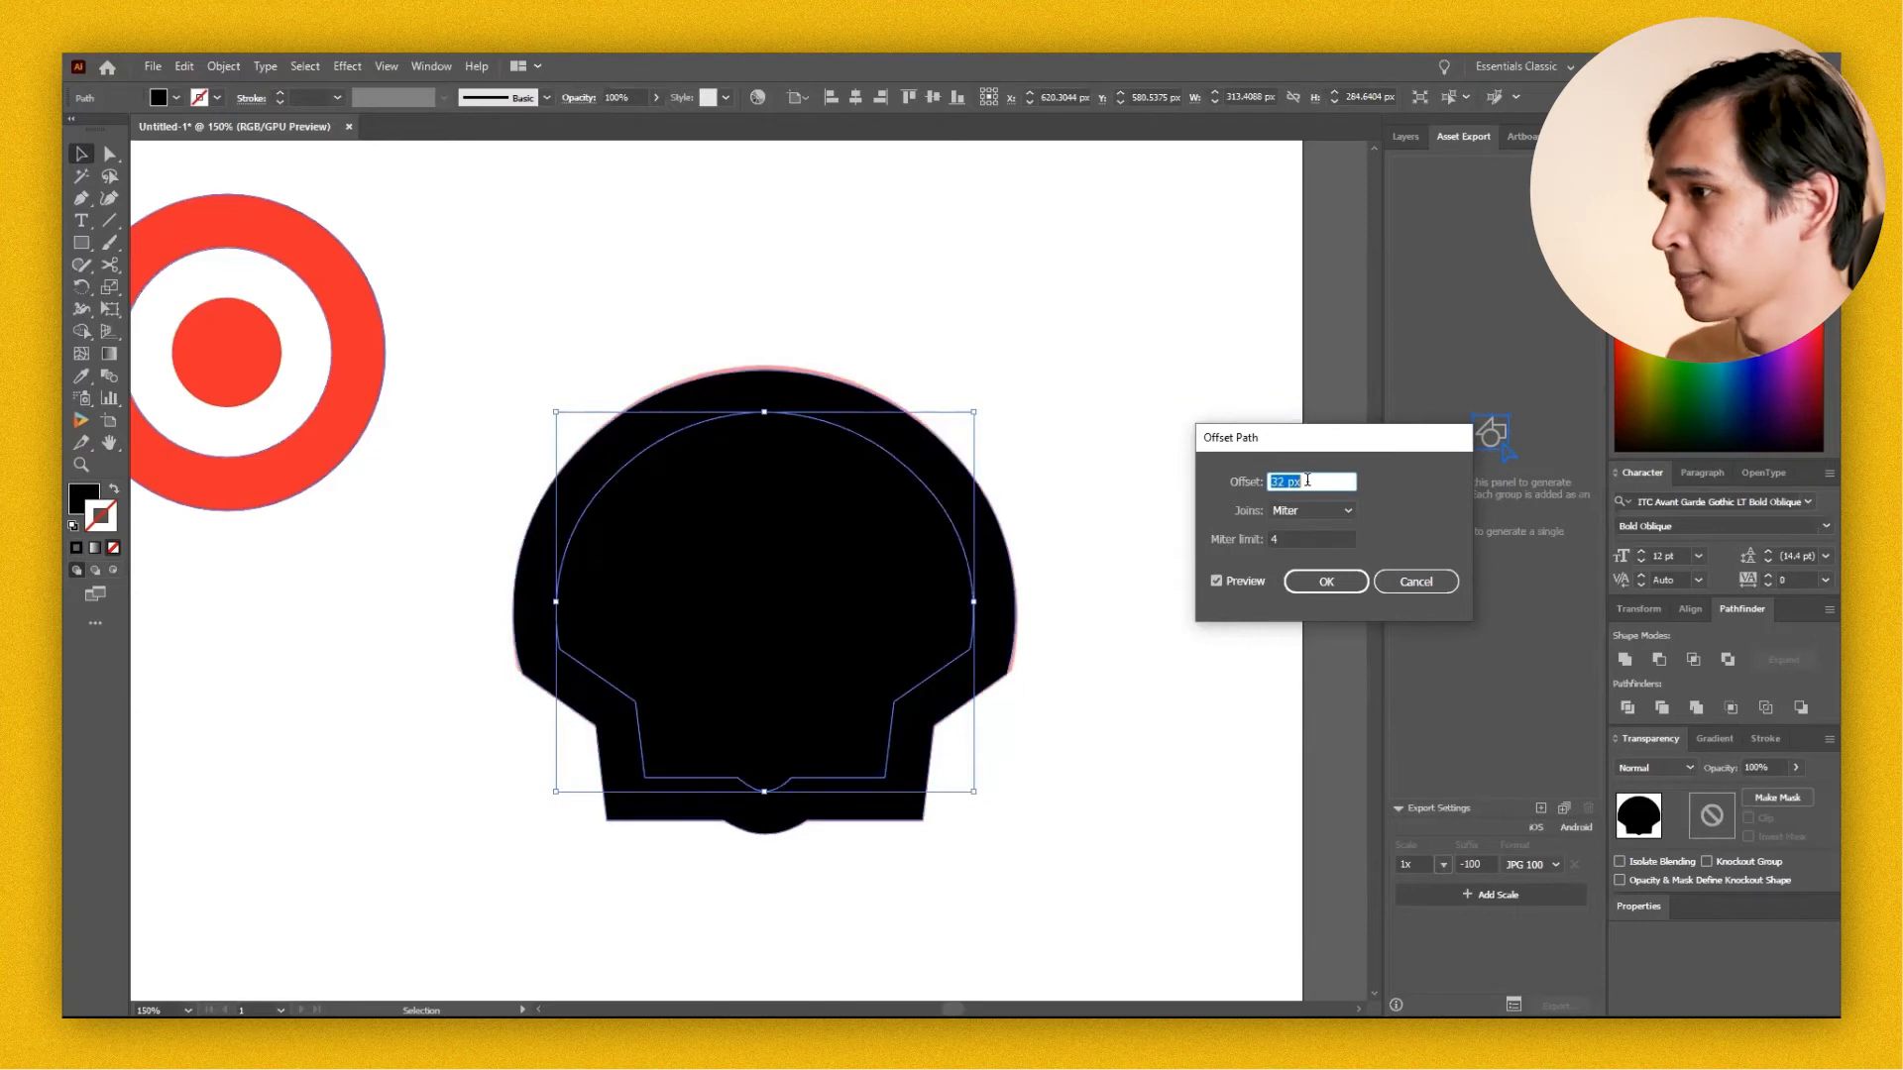
key(Down)
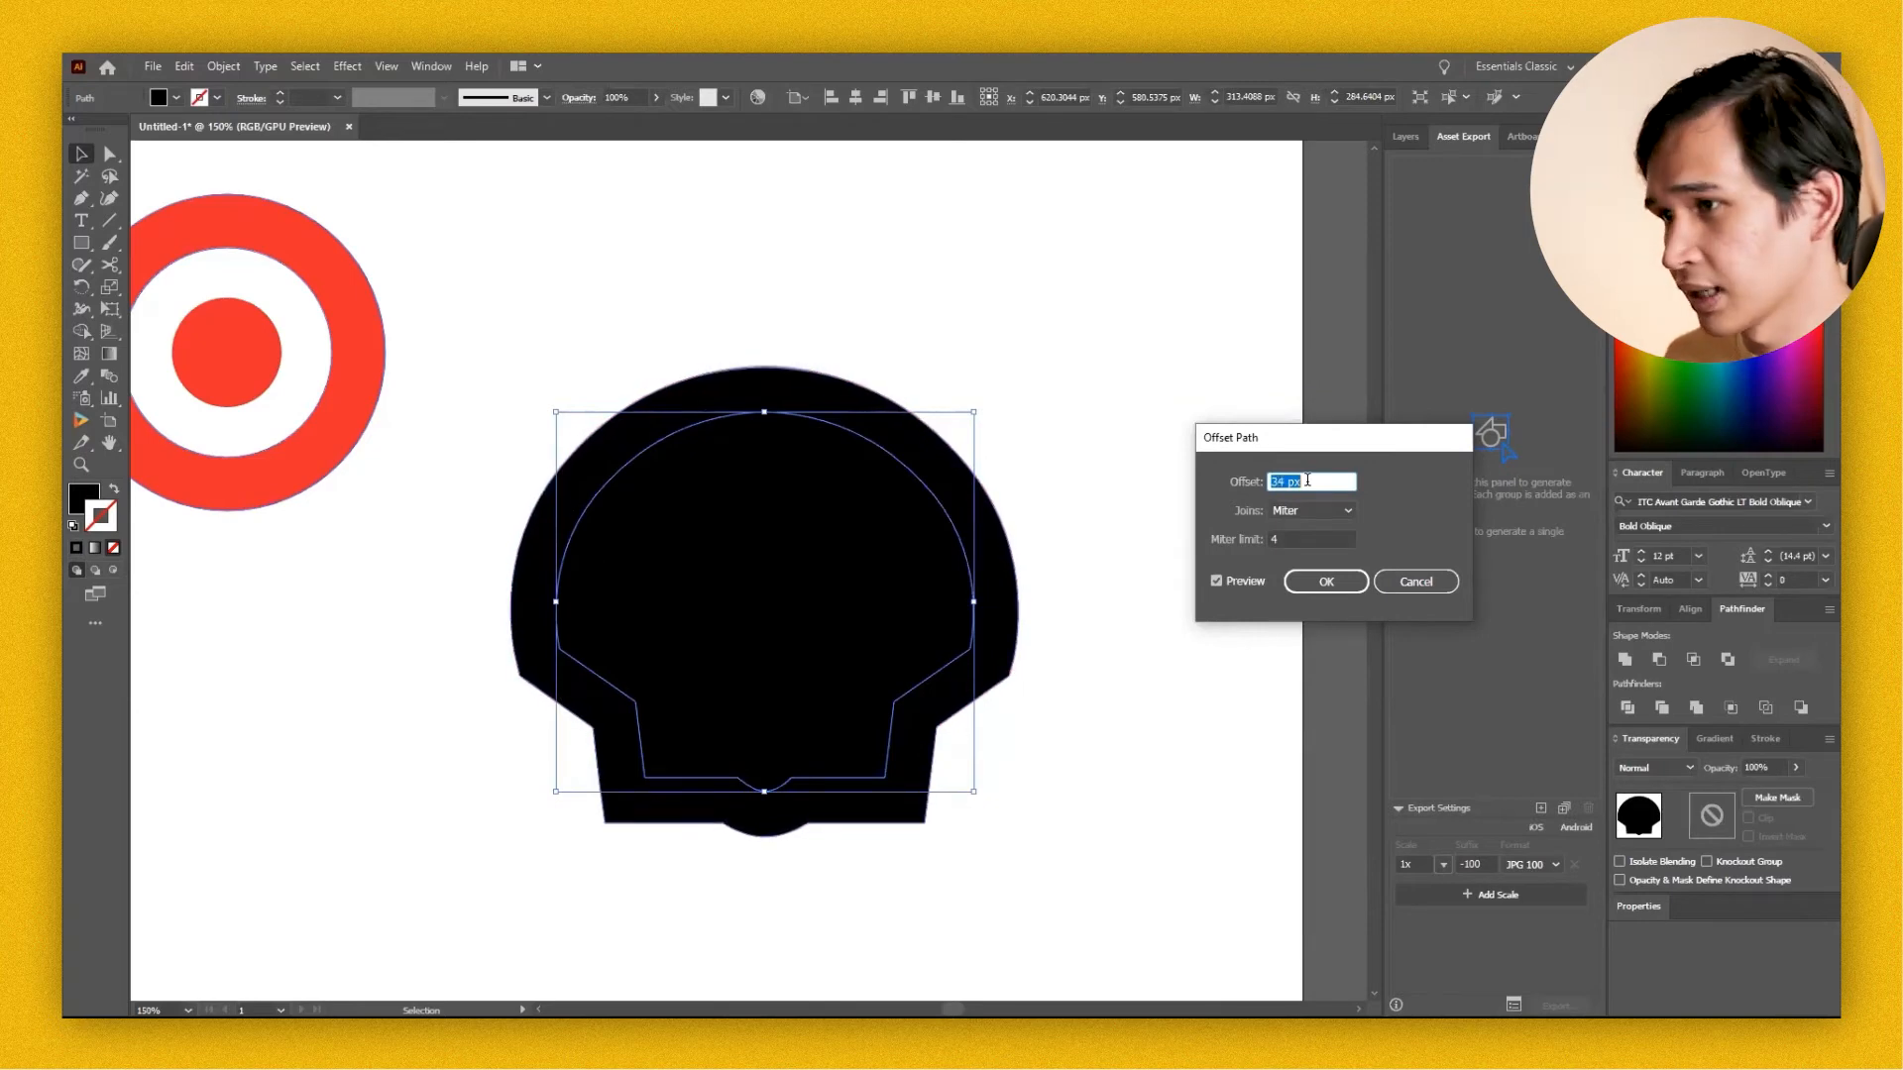
click(1344, 583)
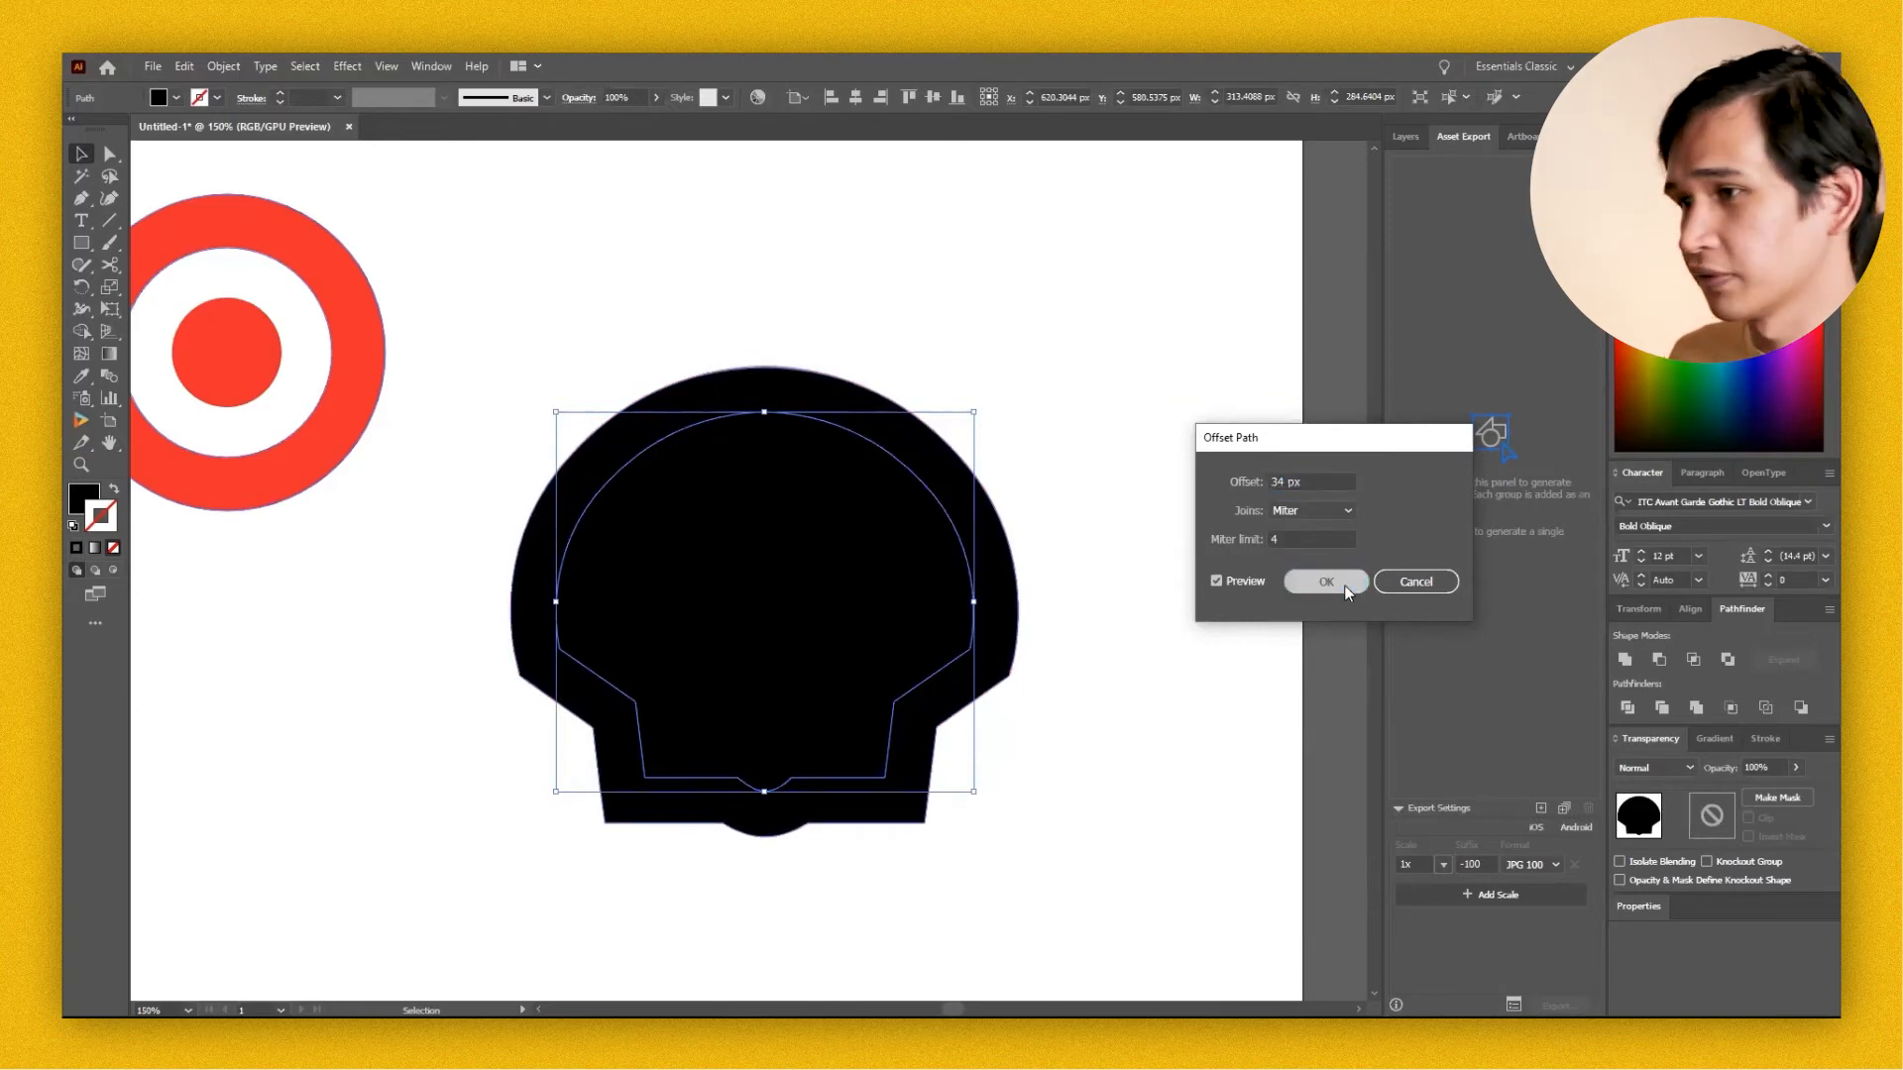
Select the inner and outer shell shapes together and divide them with Pathfinder.
drag(1061, 507, 888, 627)
key(ctrl+z)
click(1000, 544)
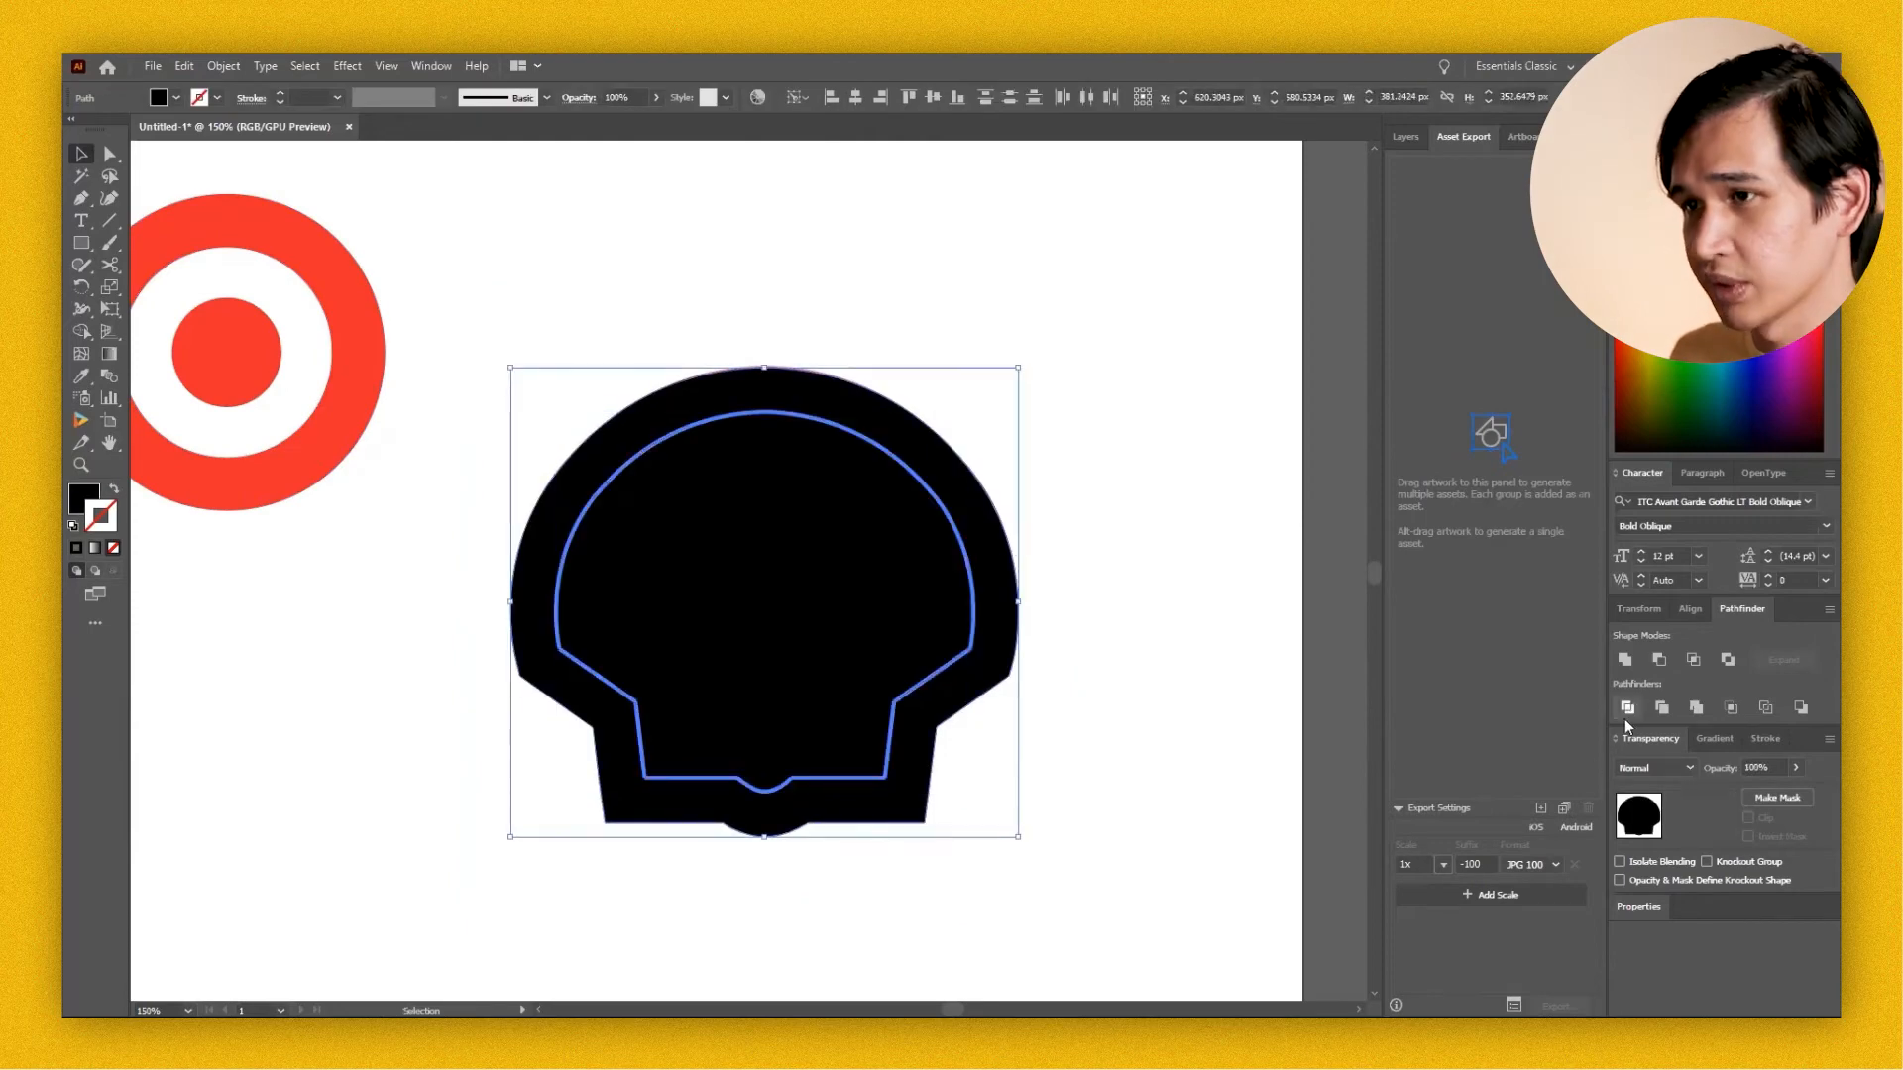
drag(397, 614, 862, 550)
Fill the divided shell artwork with the yellow sampled from the Shell reference logo.
key(z)
alt+click(585, 526)
alt+click(585, 525)
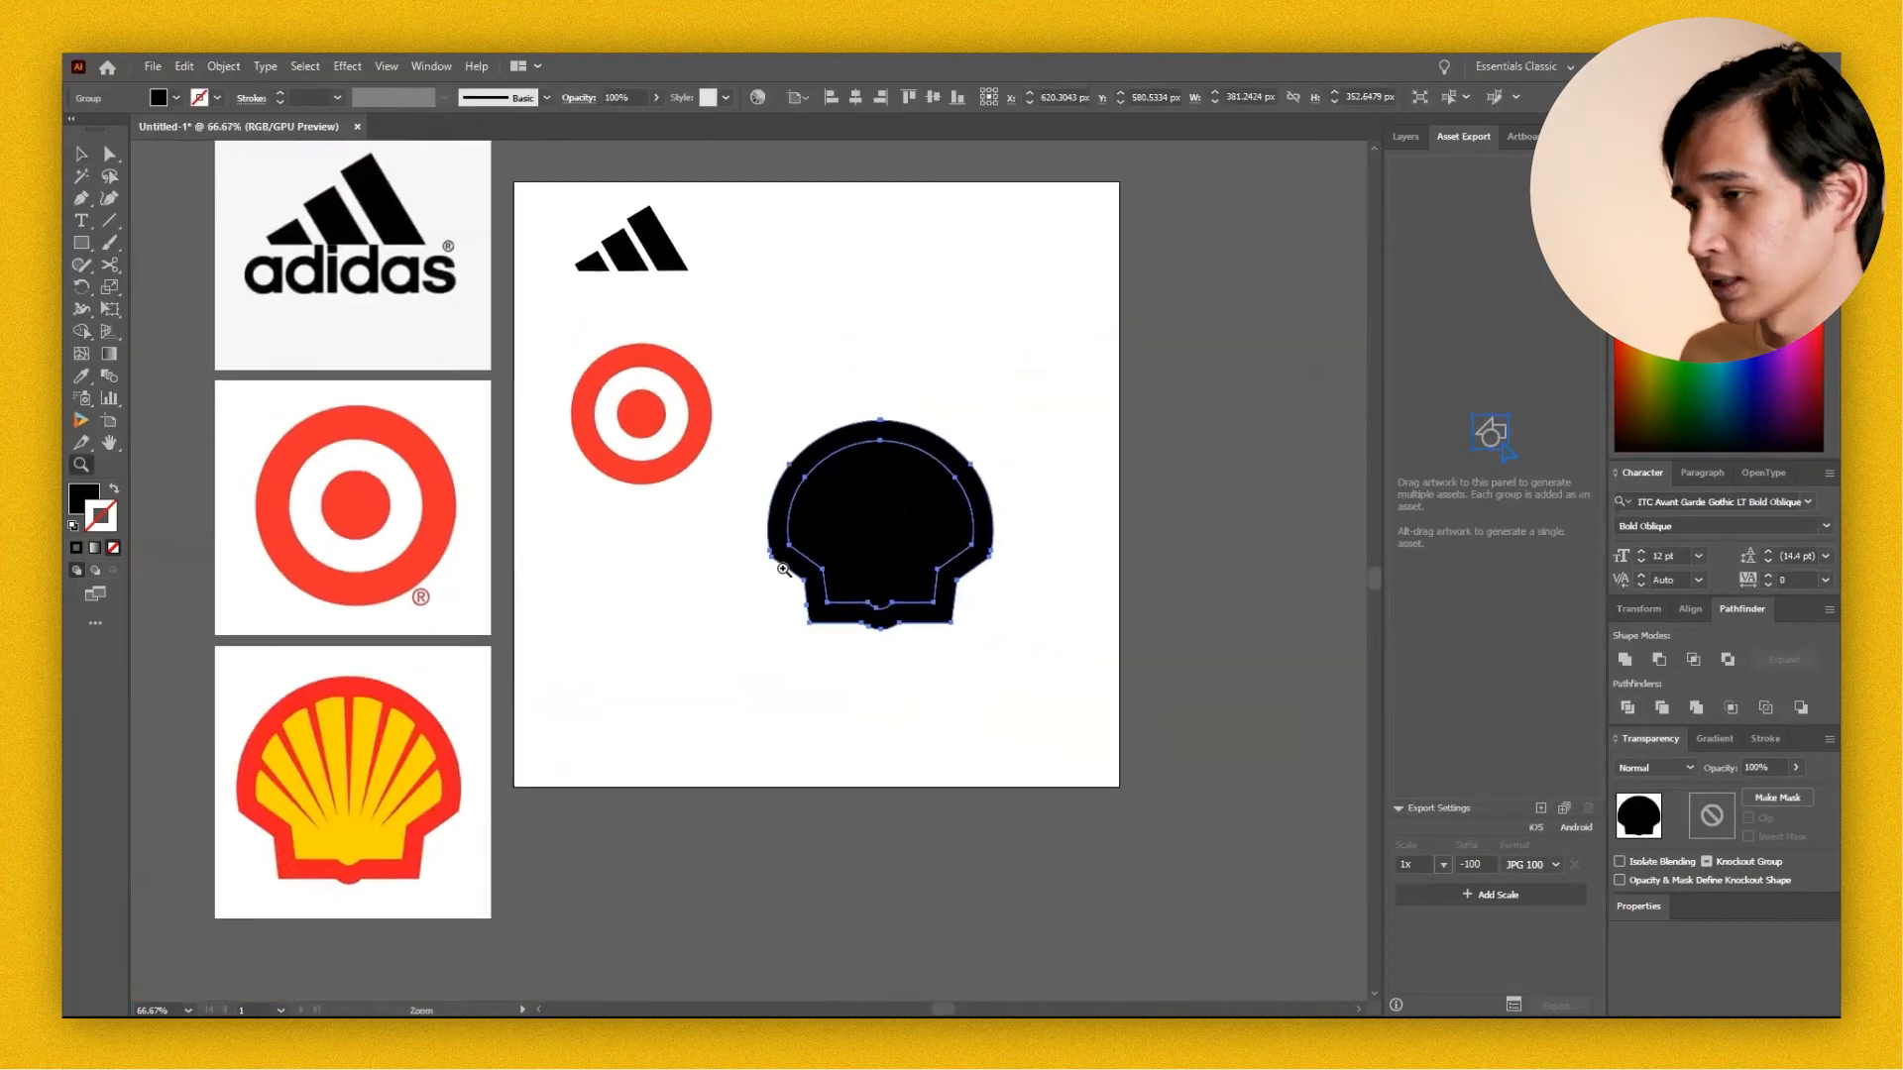
key(i)
click(347, 833)
key(v)
click(683, 709)
Ungroup the divided shell and fill its outer border with the red sampled from the reference logo.
click(853, 620)
key(ctrl+shift+g)
click(841, 658)
click(834, 618)
key(i)
click(412, 718)
key(v)
click(637, 695)
Lower the opacity of the coloured shell shapes over the reference image to 22%.
key(z)
click(939, 662)
drag(939, 662, 1177, 704)
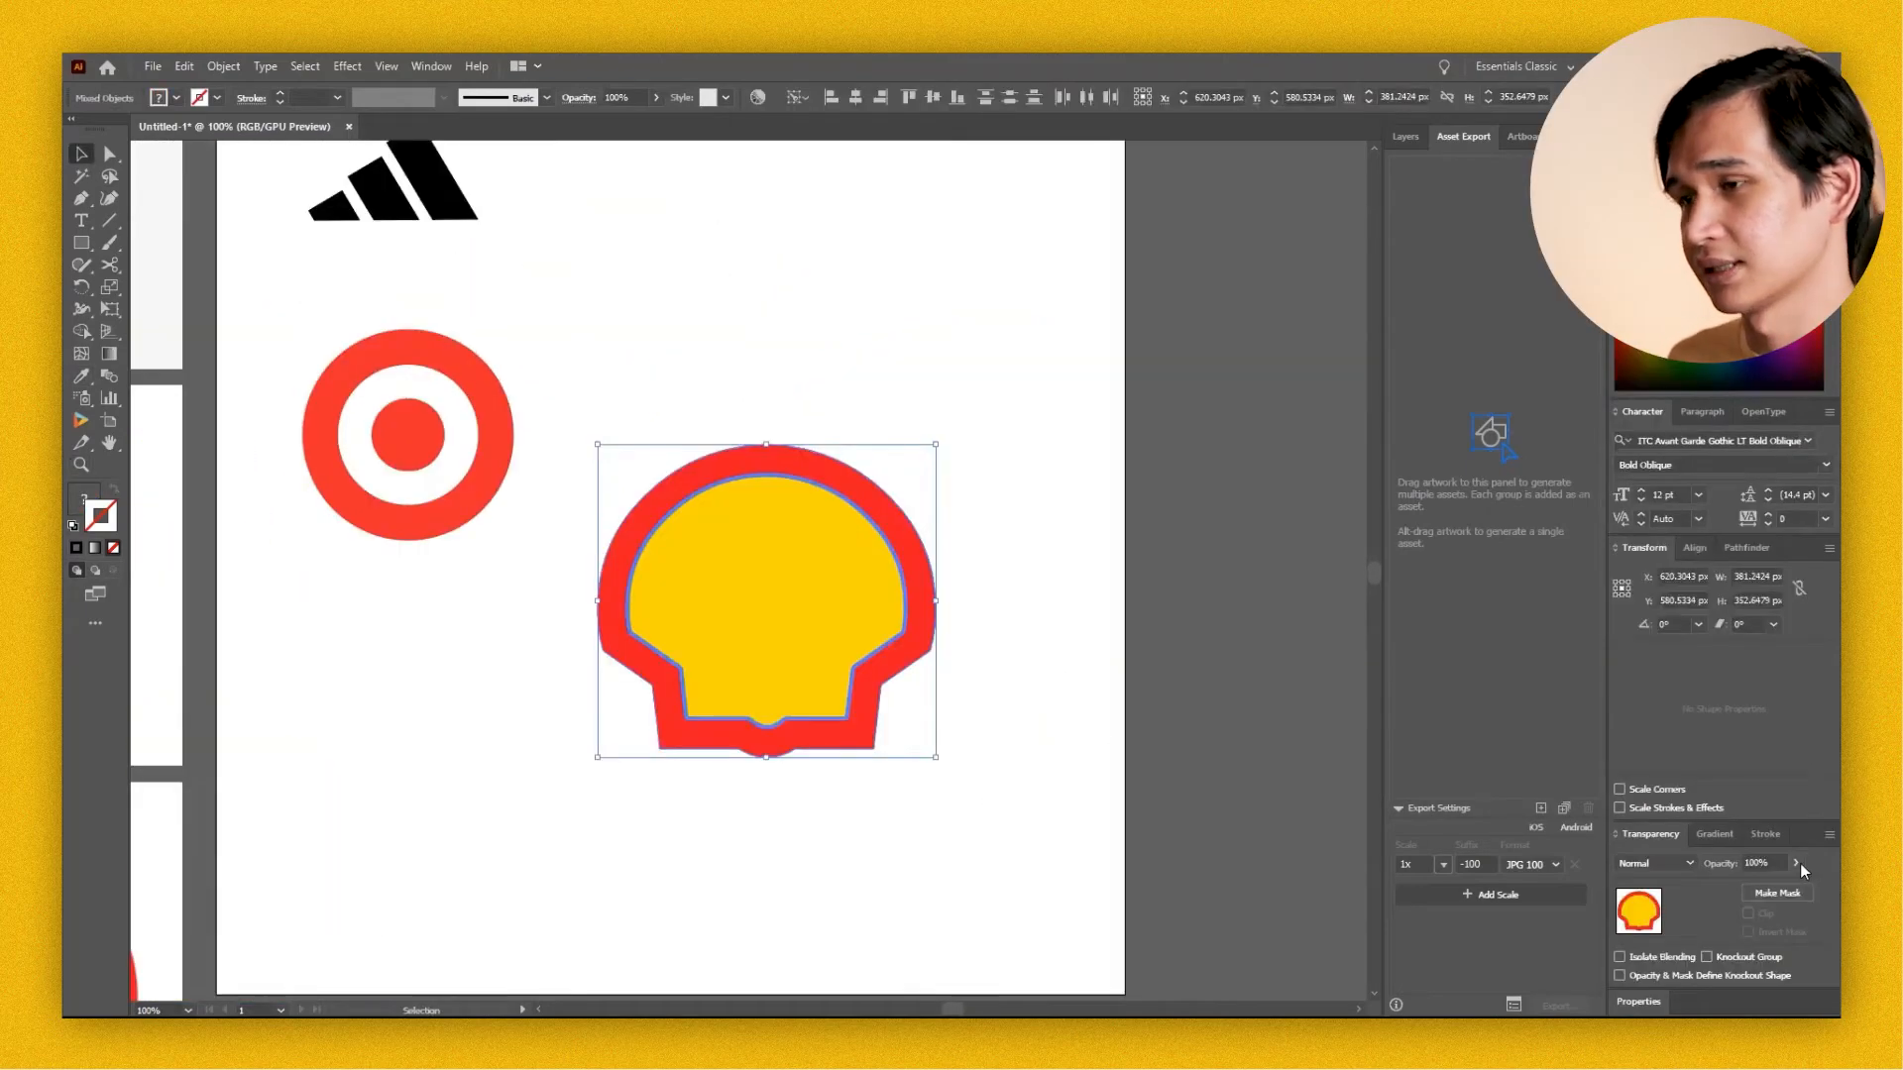
click(1797, 864)
drag(1804, 887, 1740, 889)
click(968, 710)
Draw a straight yellow-stroked, unfilled Pen line along the shell's lowest right-hand ray, extending past the red border.
key(z)
click(1083, 753)
drag(1083, 753, 1095, 812)
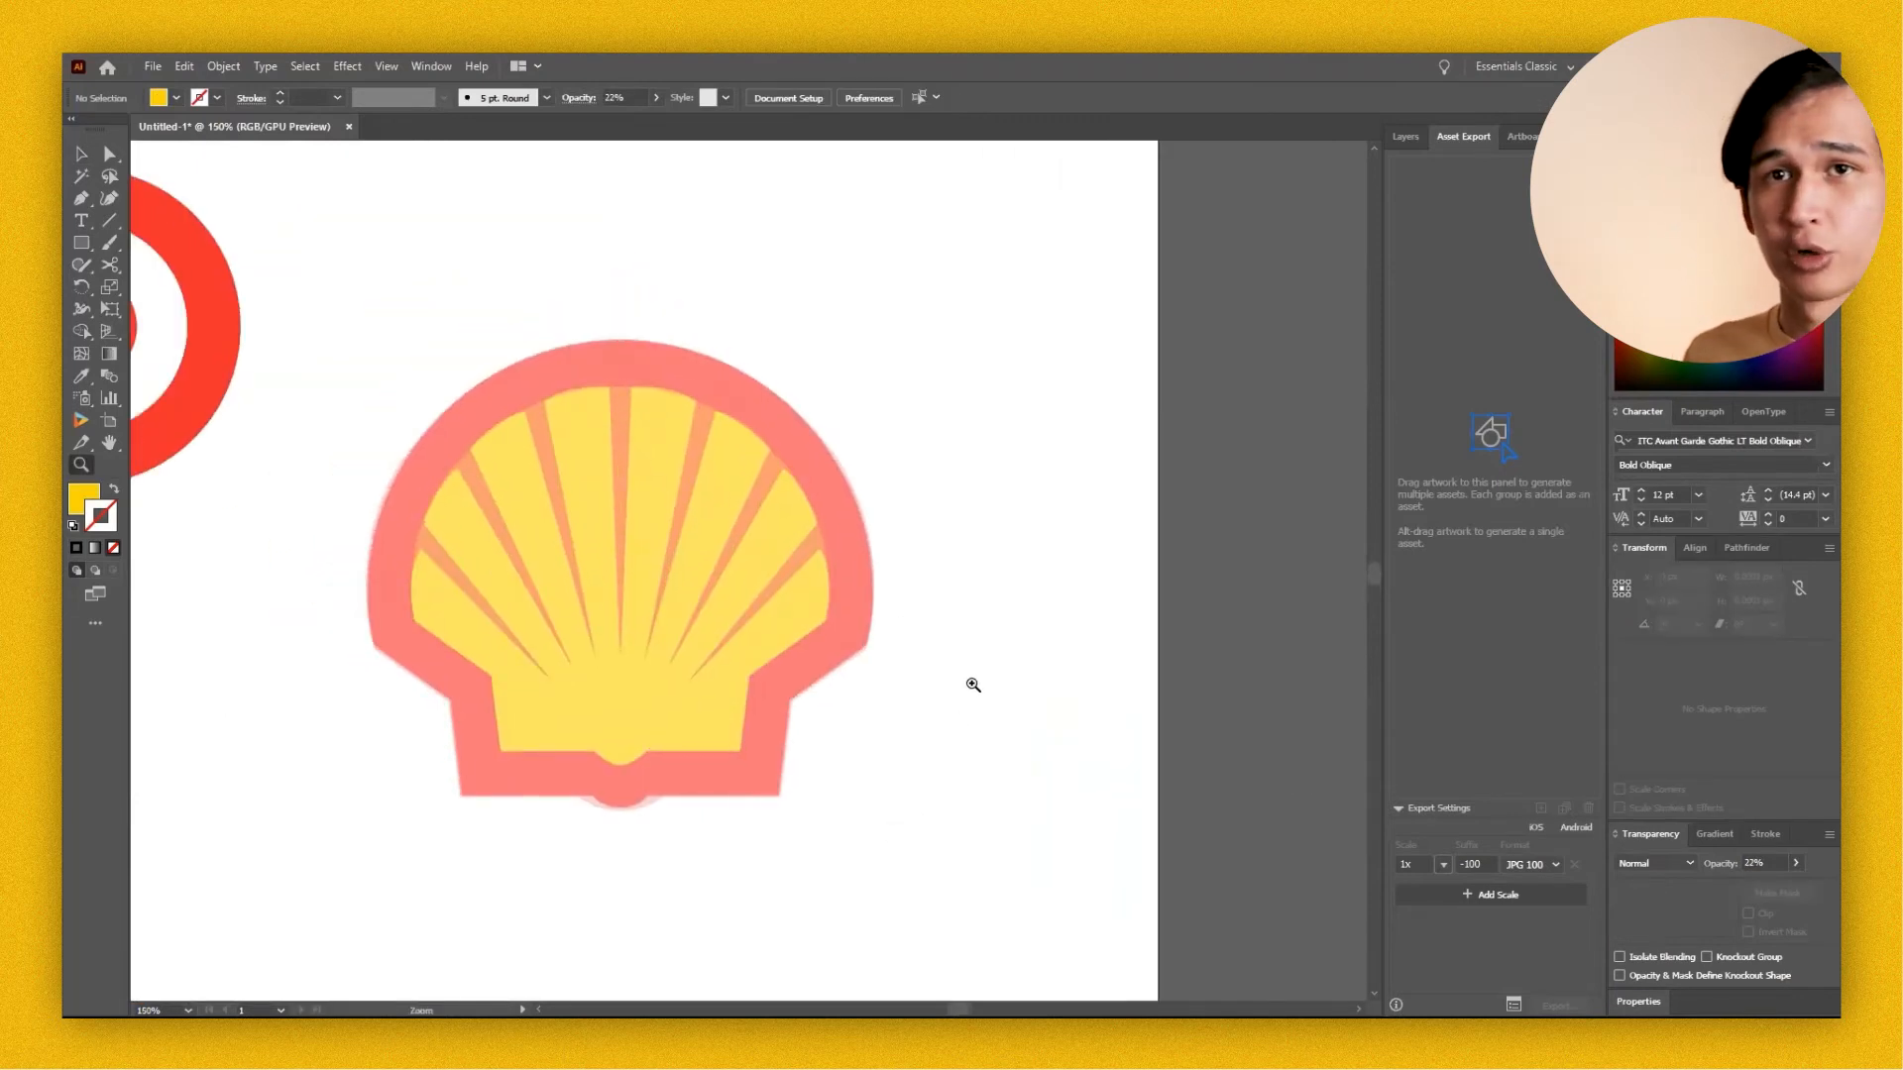
drag(1098, 686, 1241, 739)
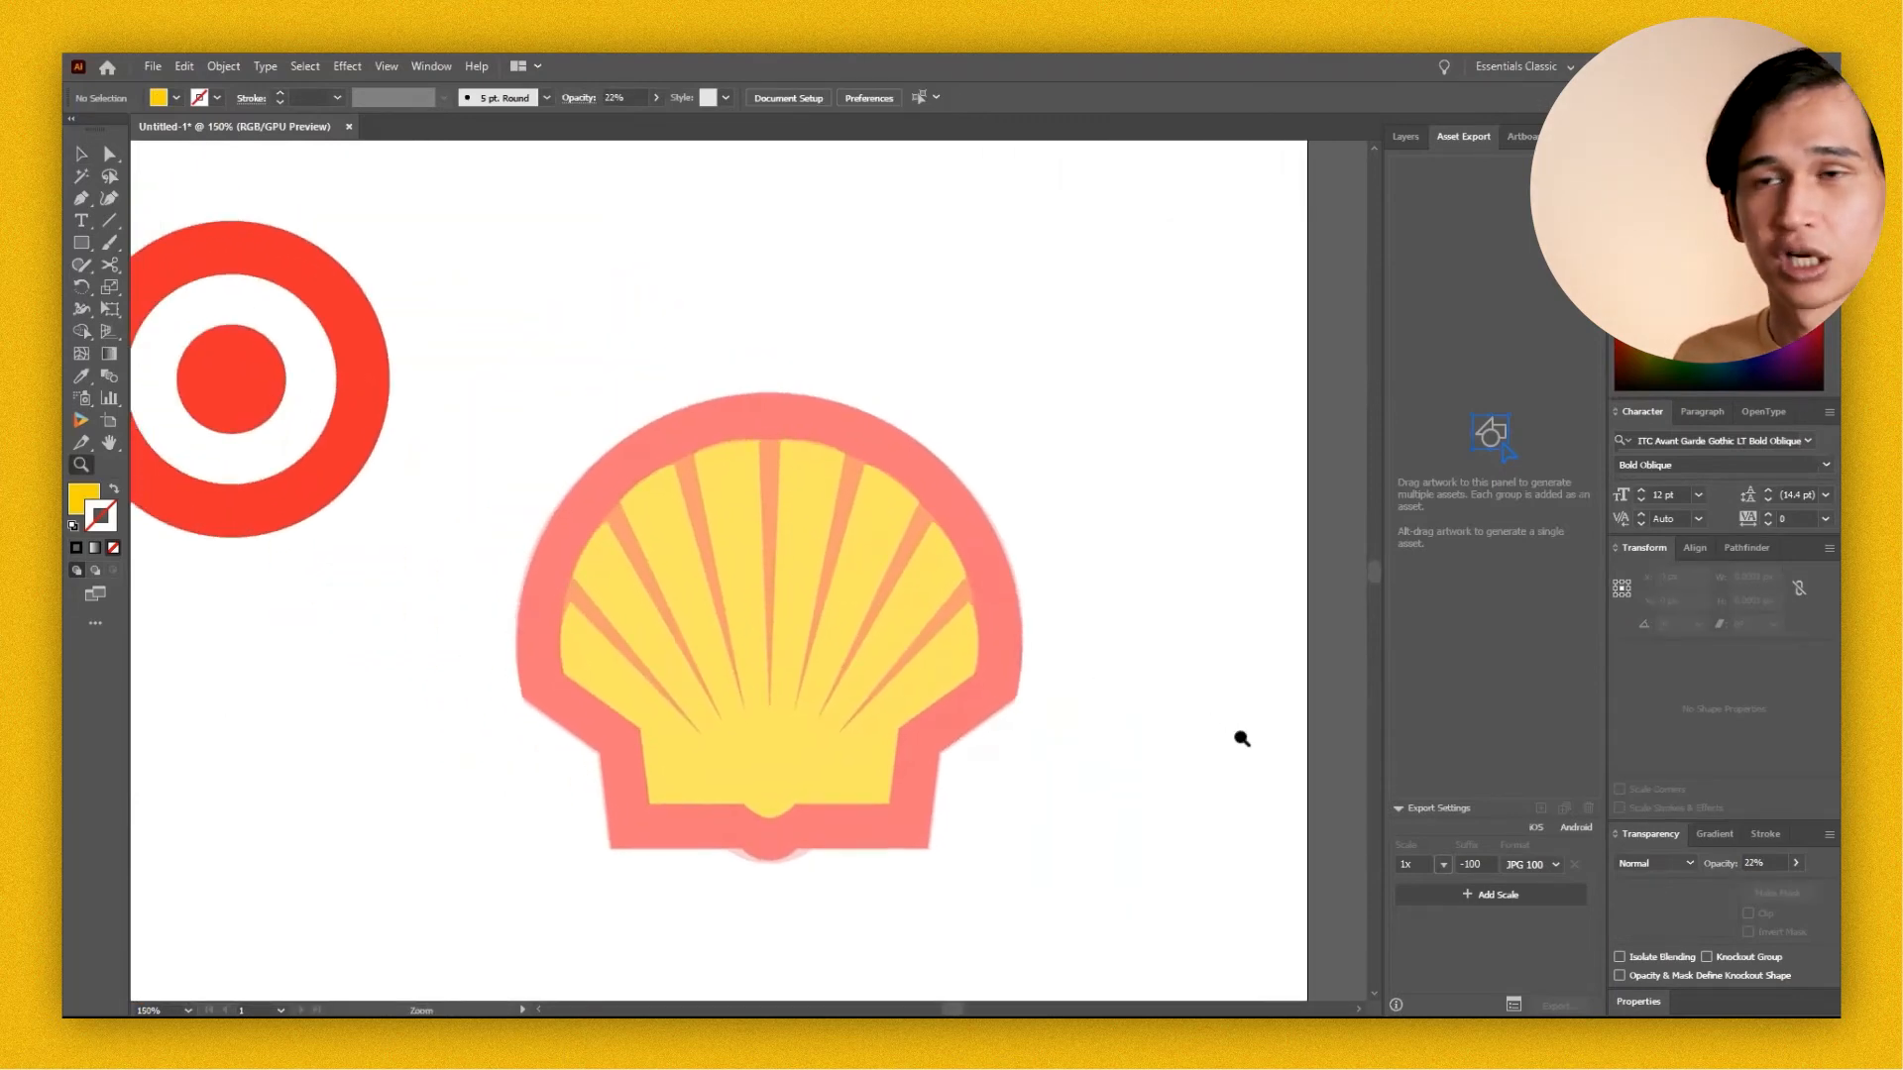
key(p)
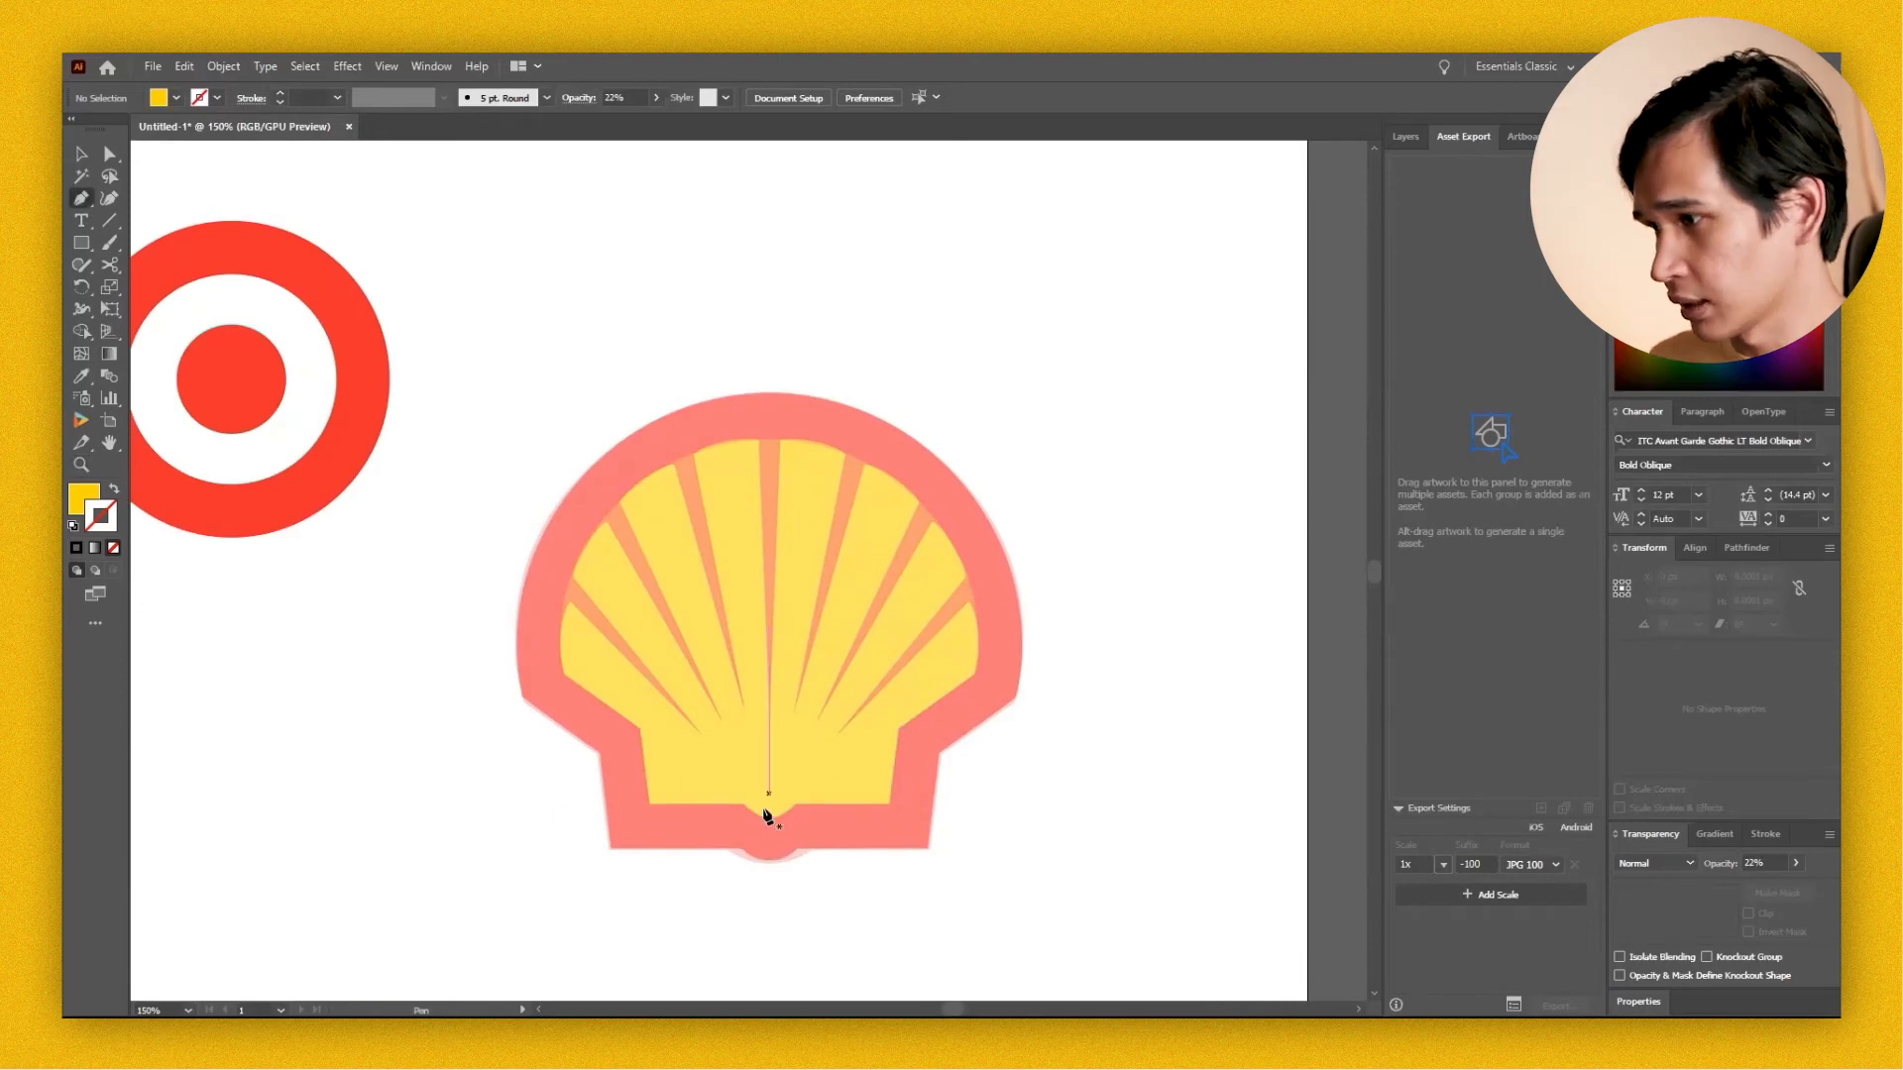
click(835, 734)
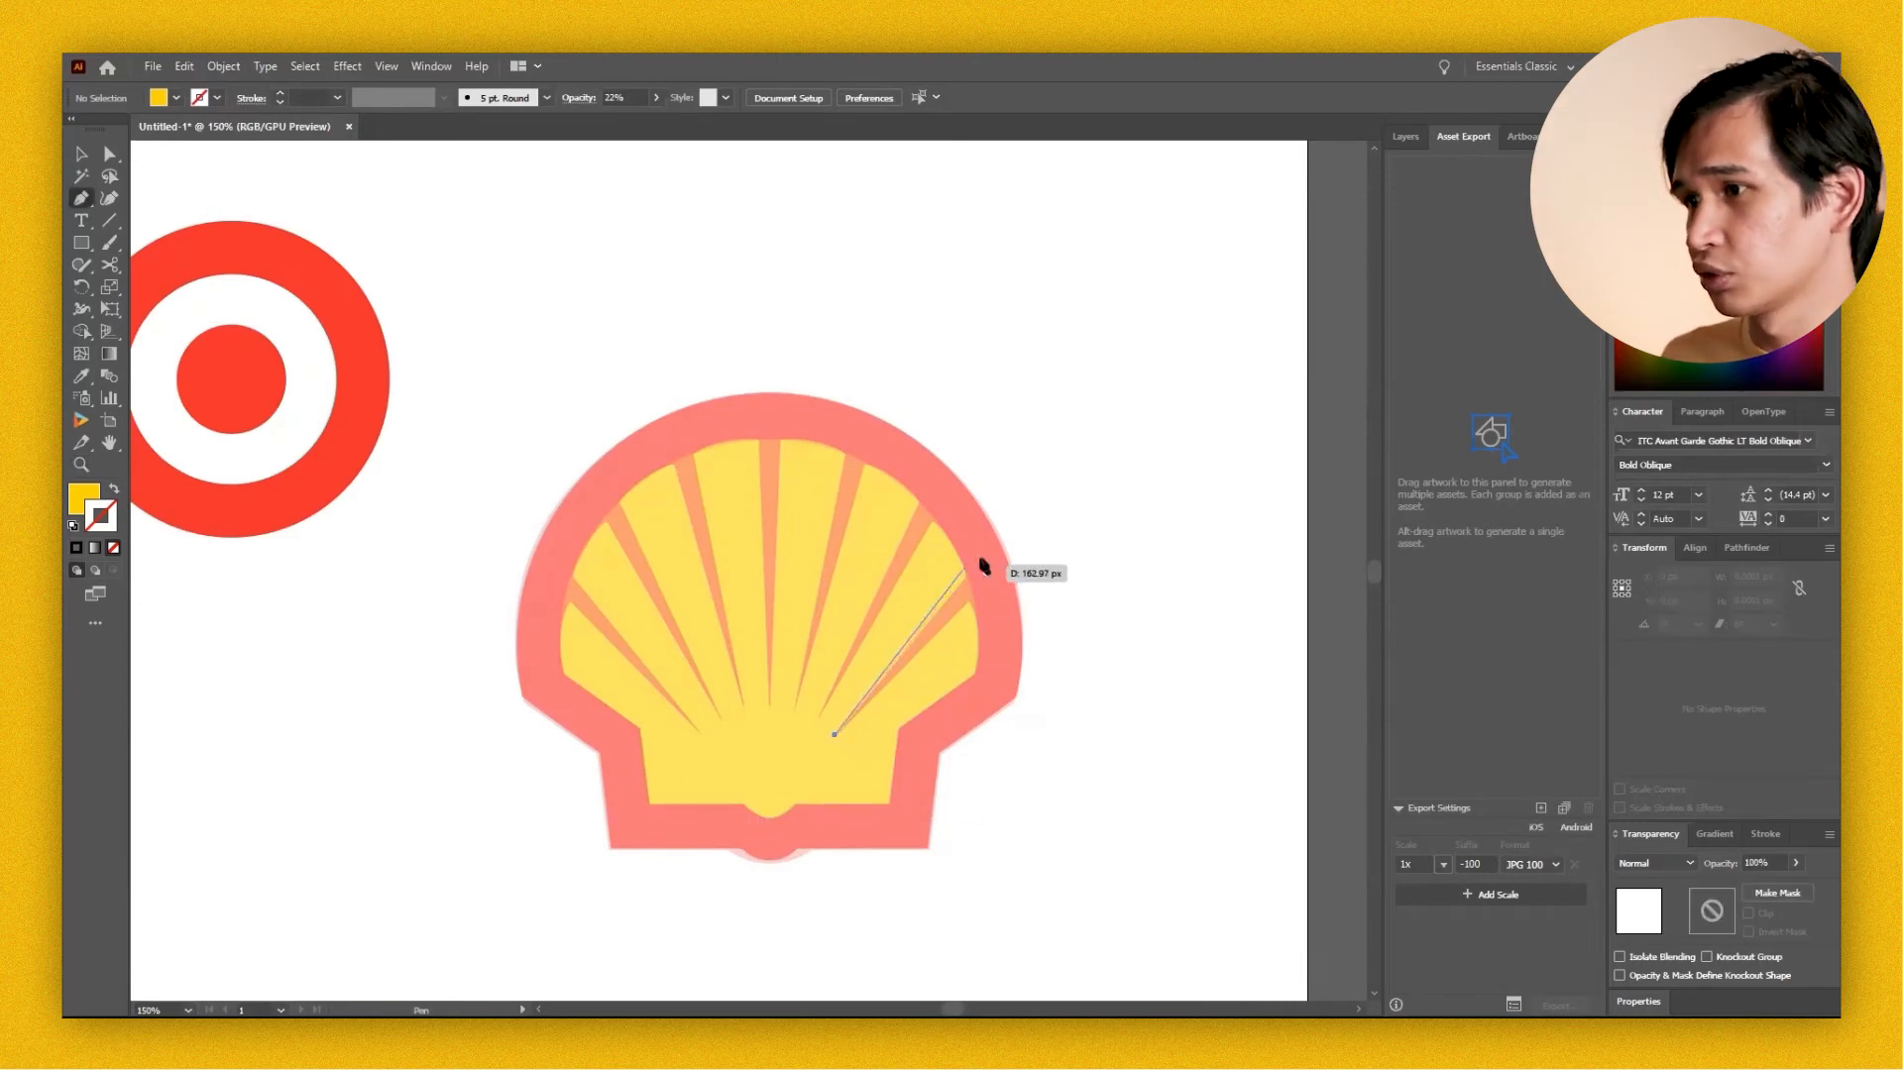
click(1032, 528)
key(a)
drag(1032, 528, 1032, 518)
key(shift+x)
click(1672, 495)
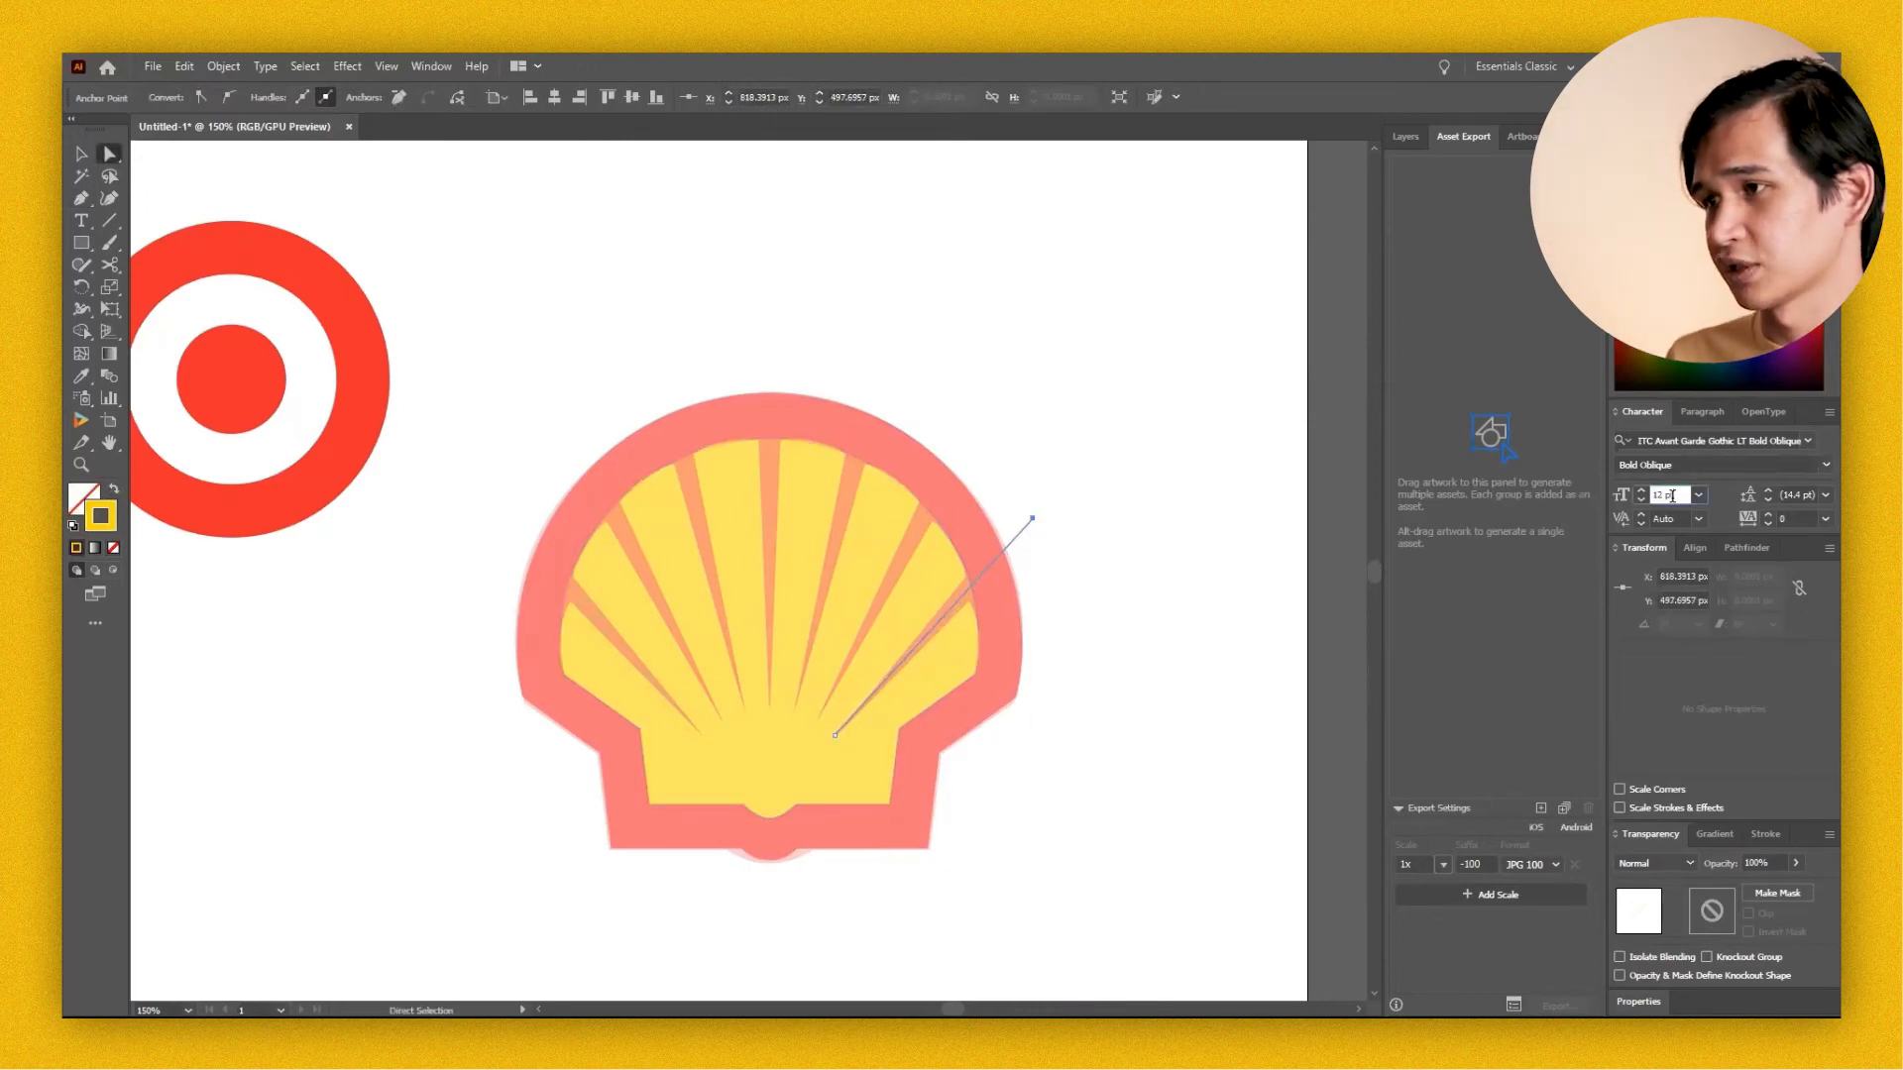
text(30)
key(Return)
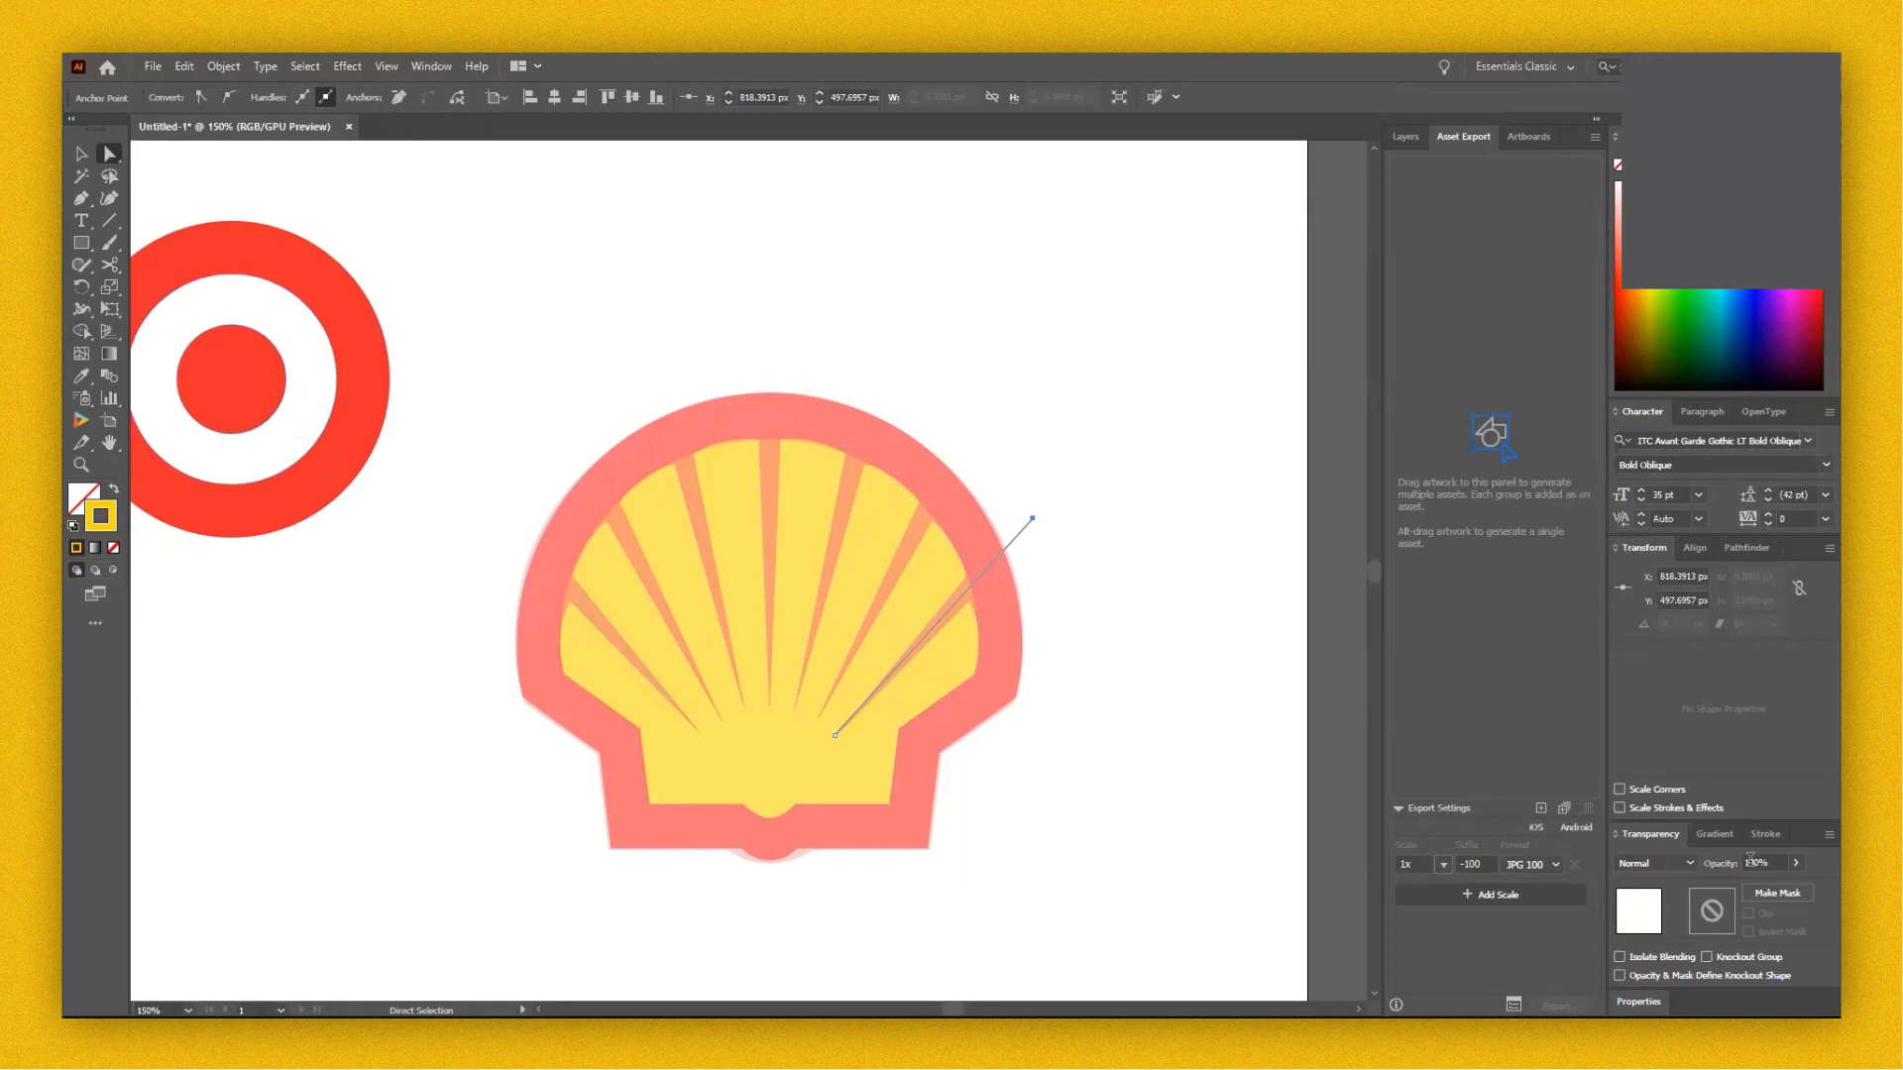
Set the ray line's stroke weight to 13 pt.
click(1748, 836)
click(1703, 707)
text(10)
key(Return)
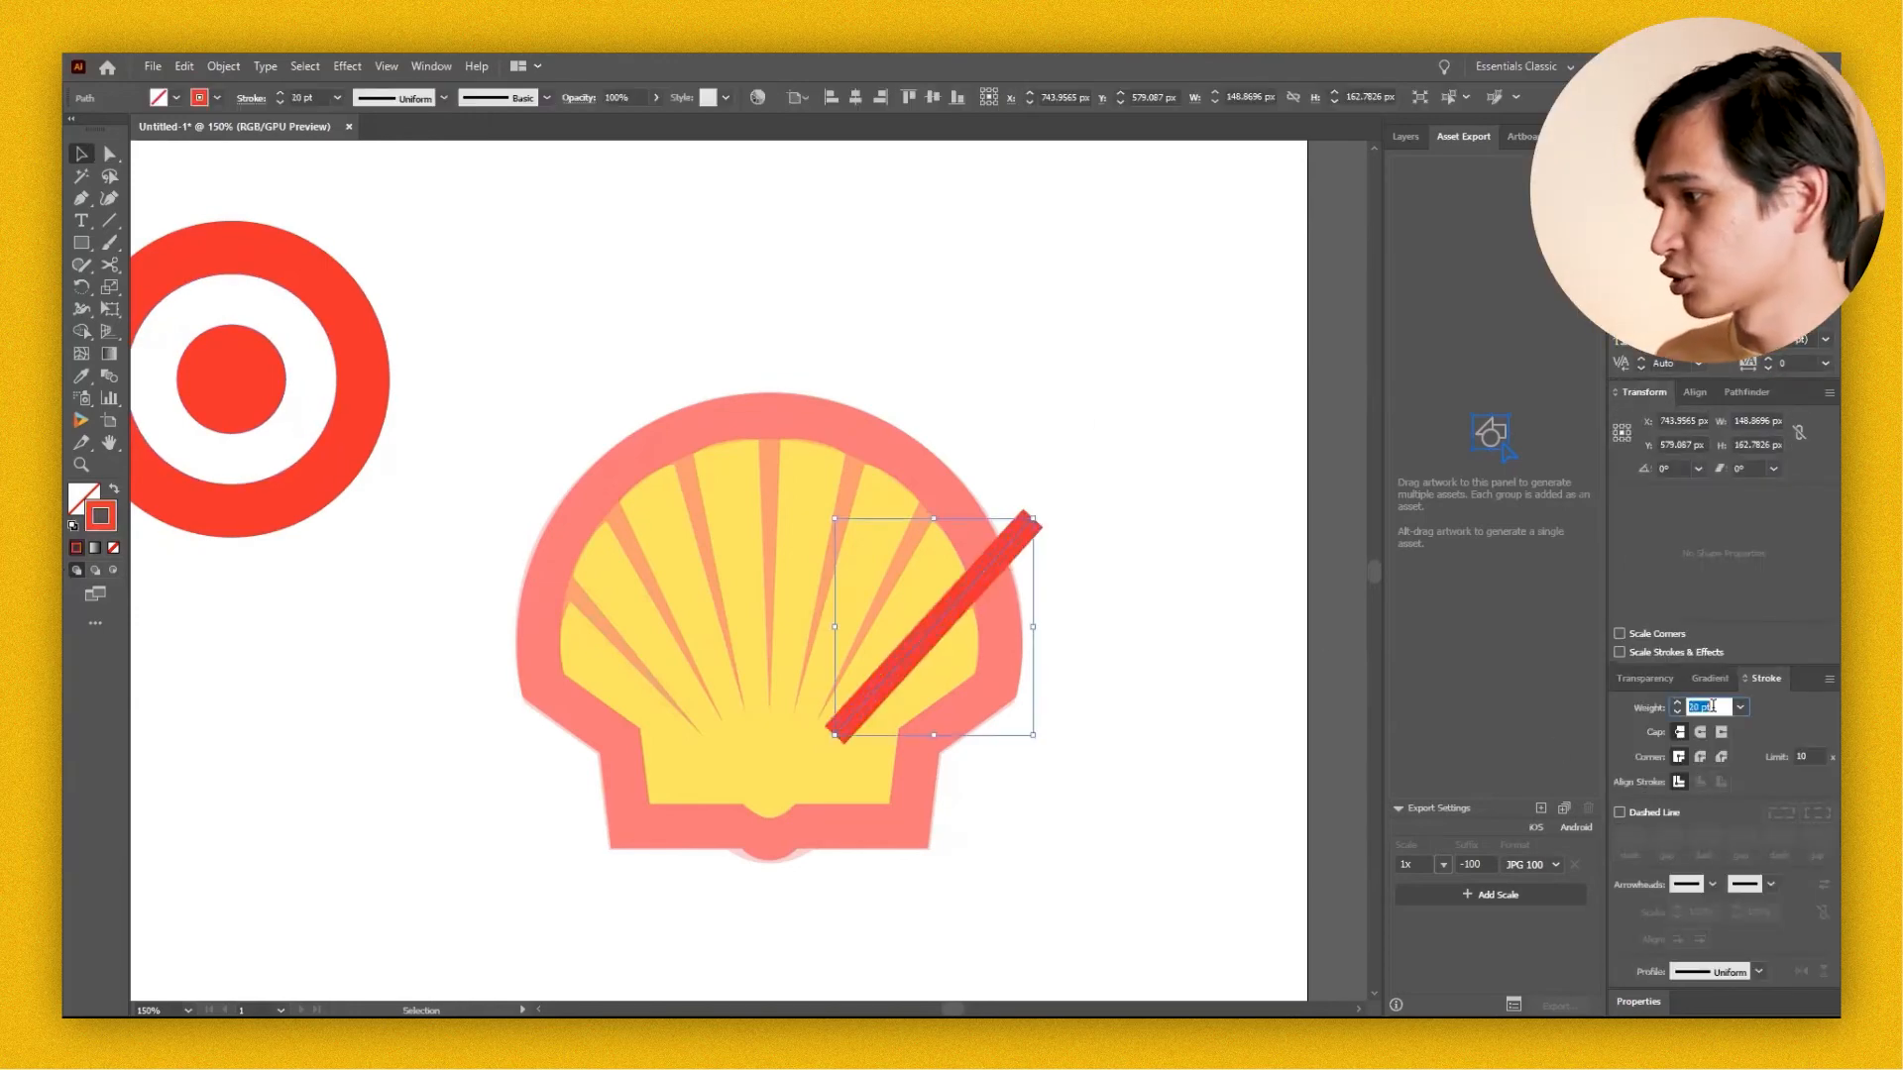
key(Down)
key(Down)
key(Down)
key(Down)
key(Down)
Apply the tapered triangular width profile to the red ray line and increase its stroke weight to 20 pt.
click(1773, 708)
click(1759, 973)
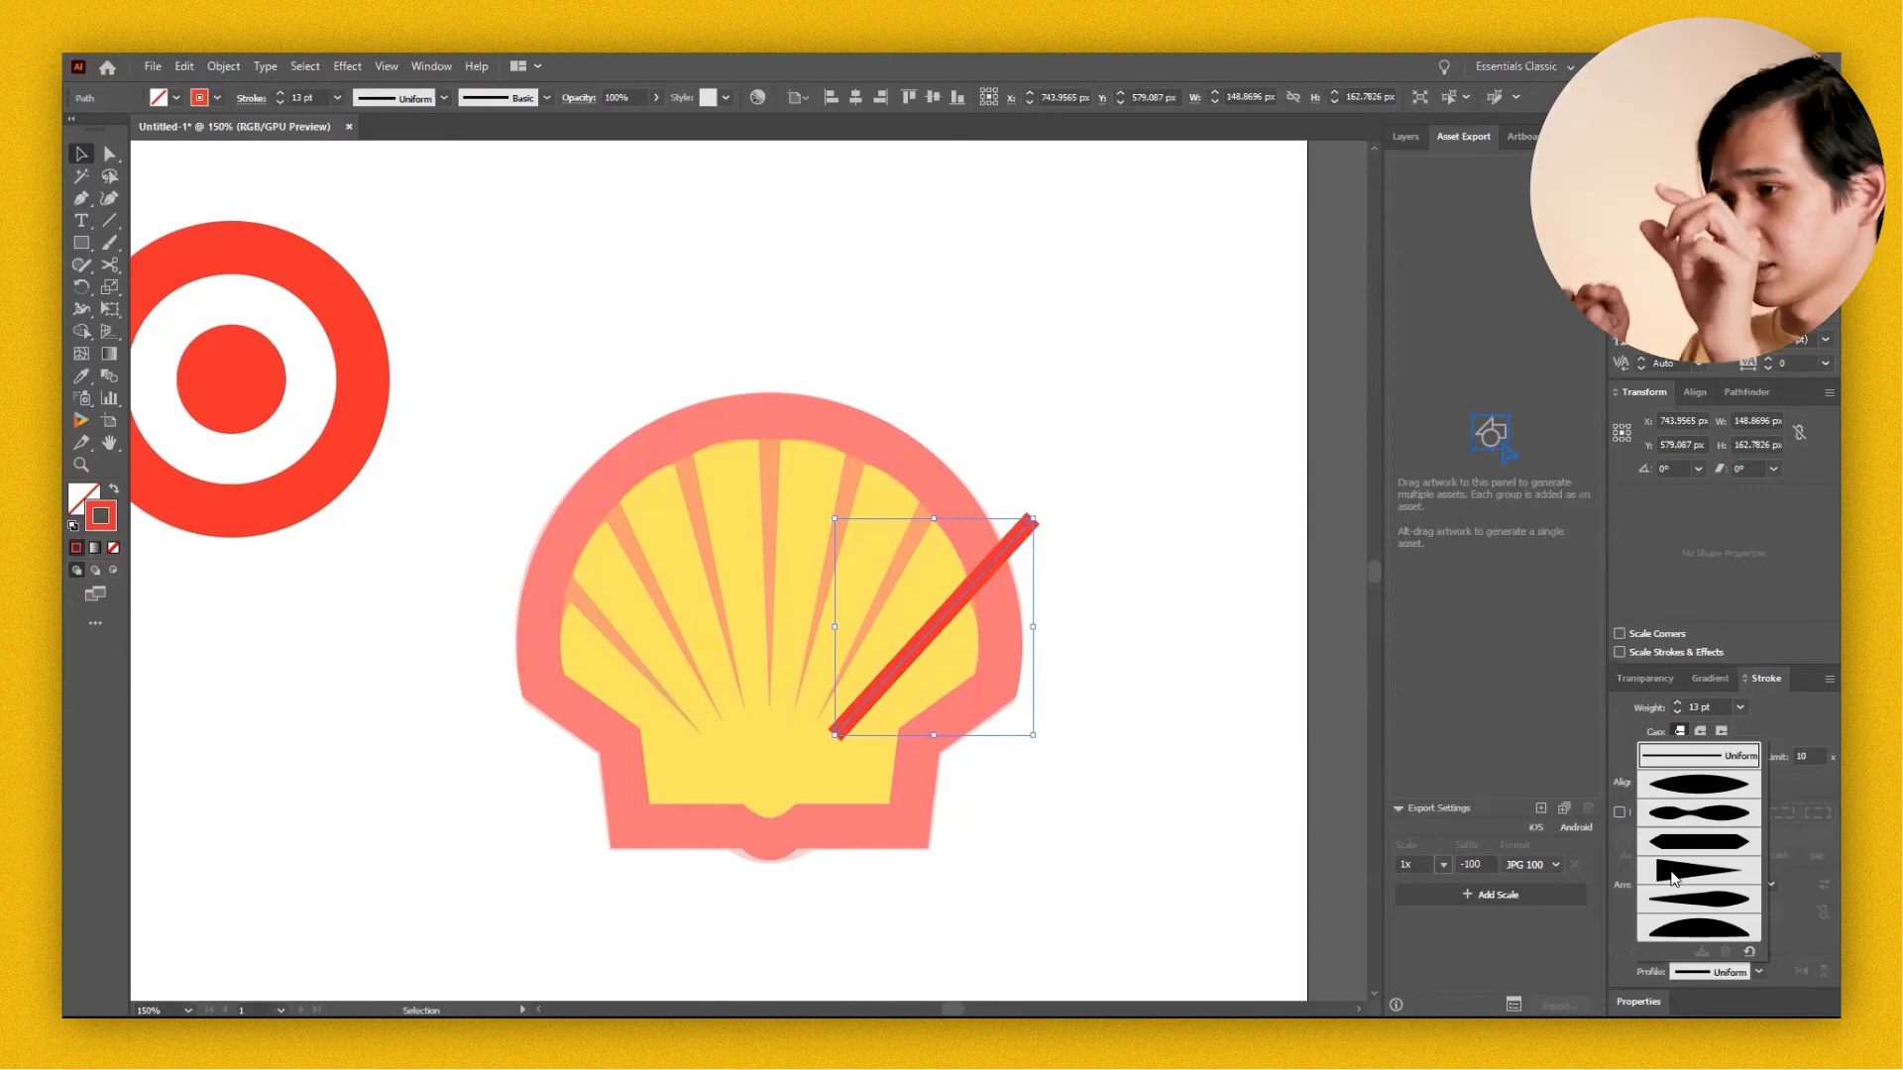
click(1673, 874)
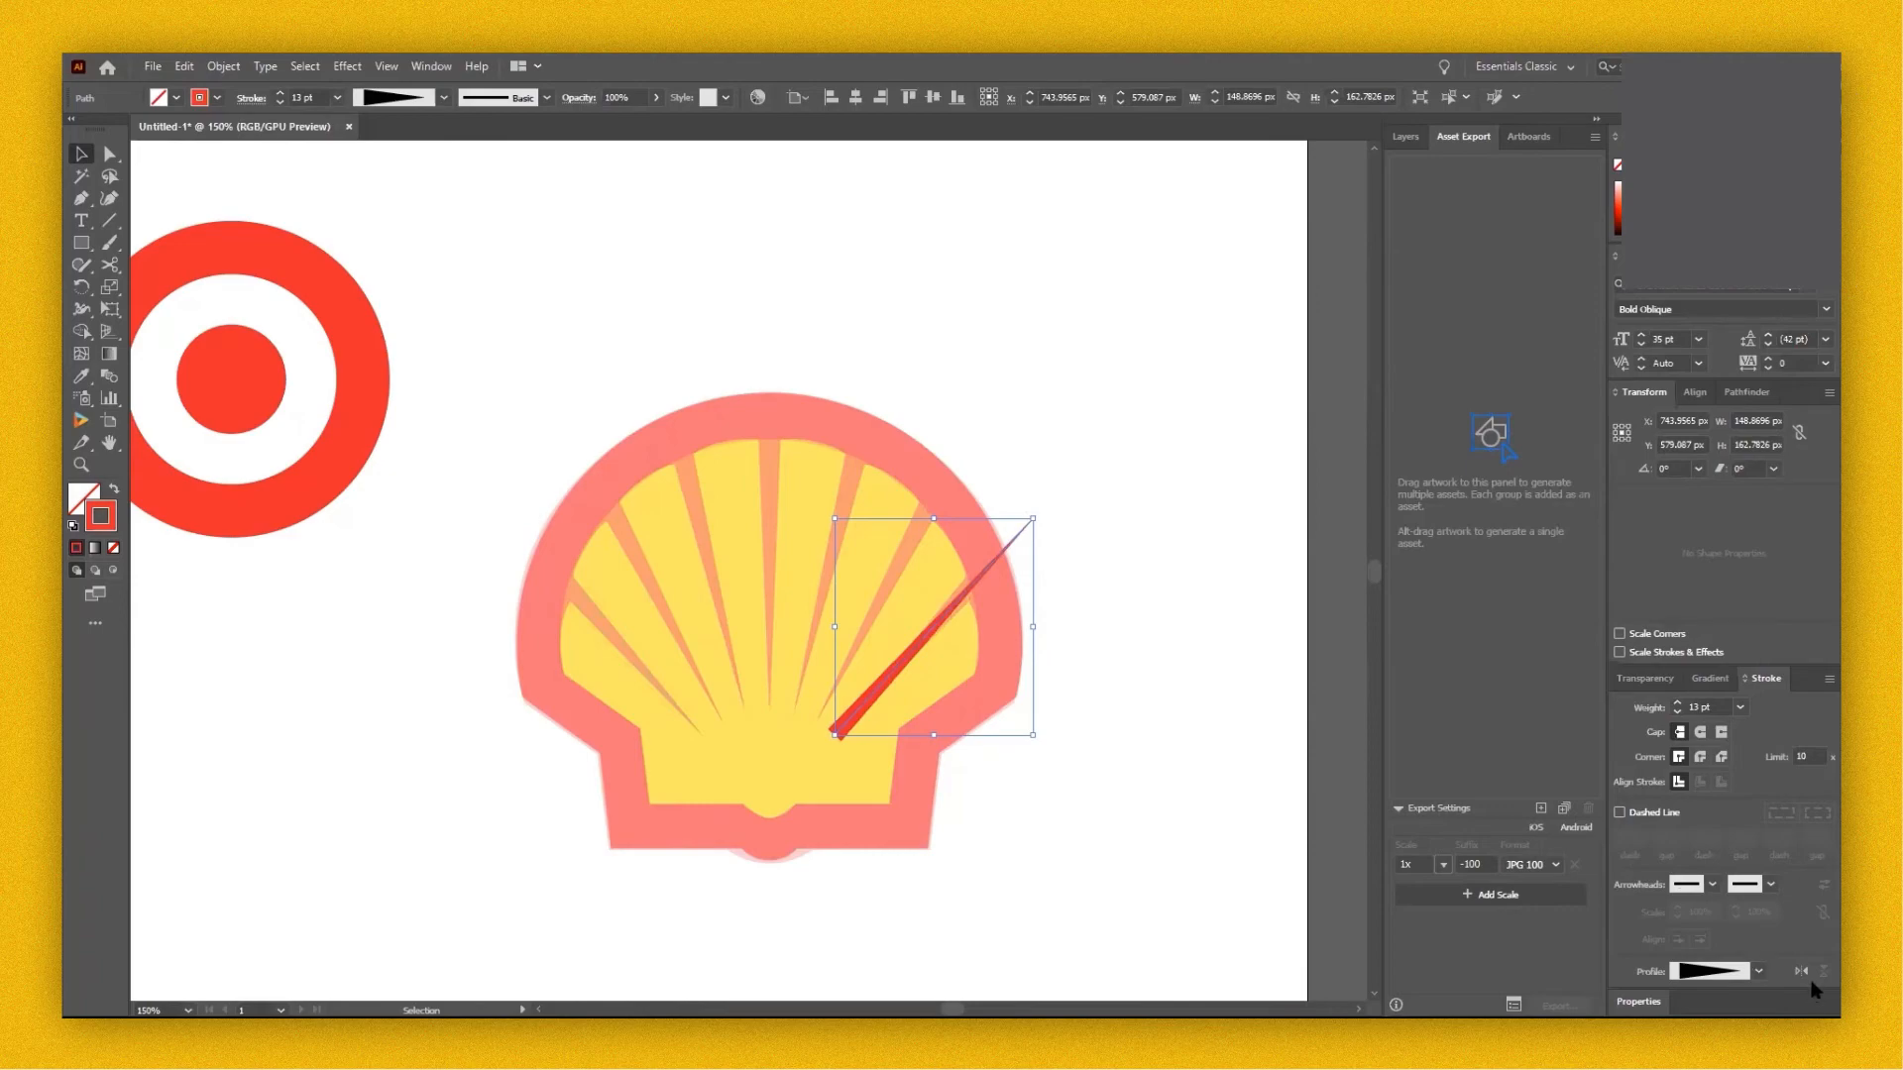
click(1713, 708)
key(Up)
key(Up)
key(Up)
key(Up)
key(Up)
key(Up)
key(Up)
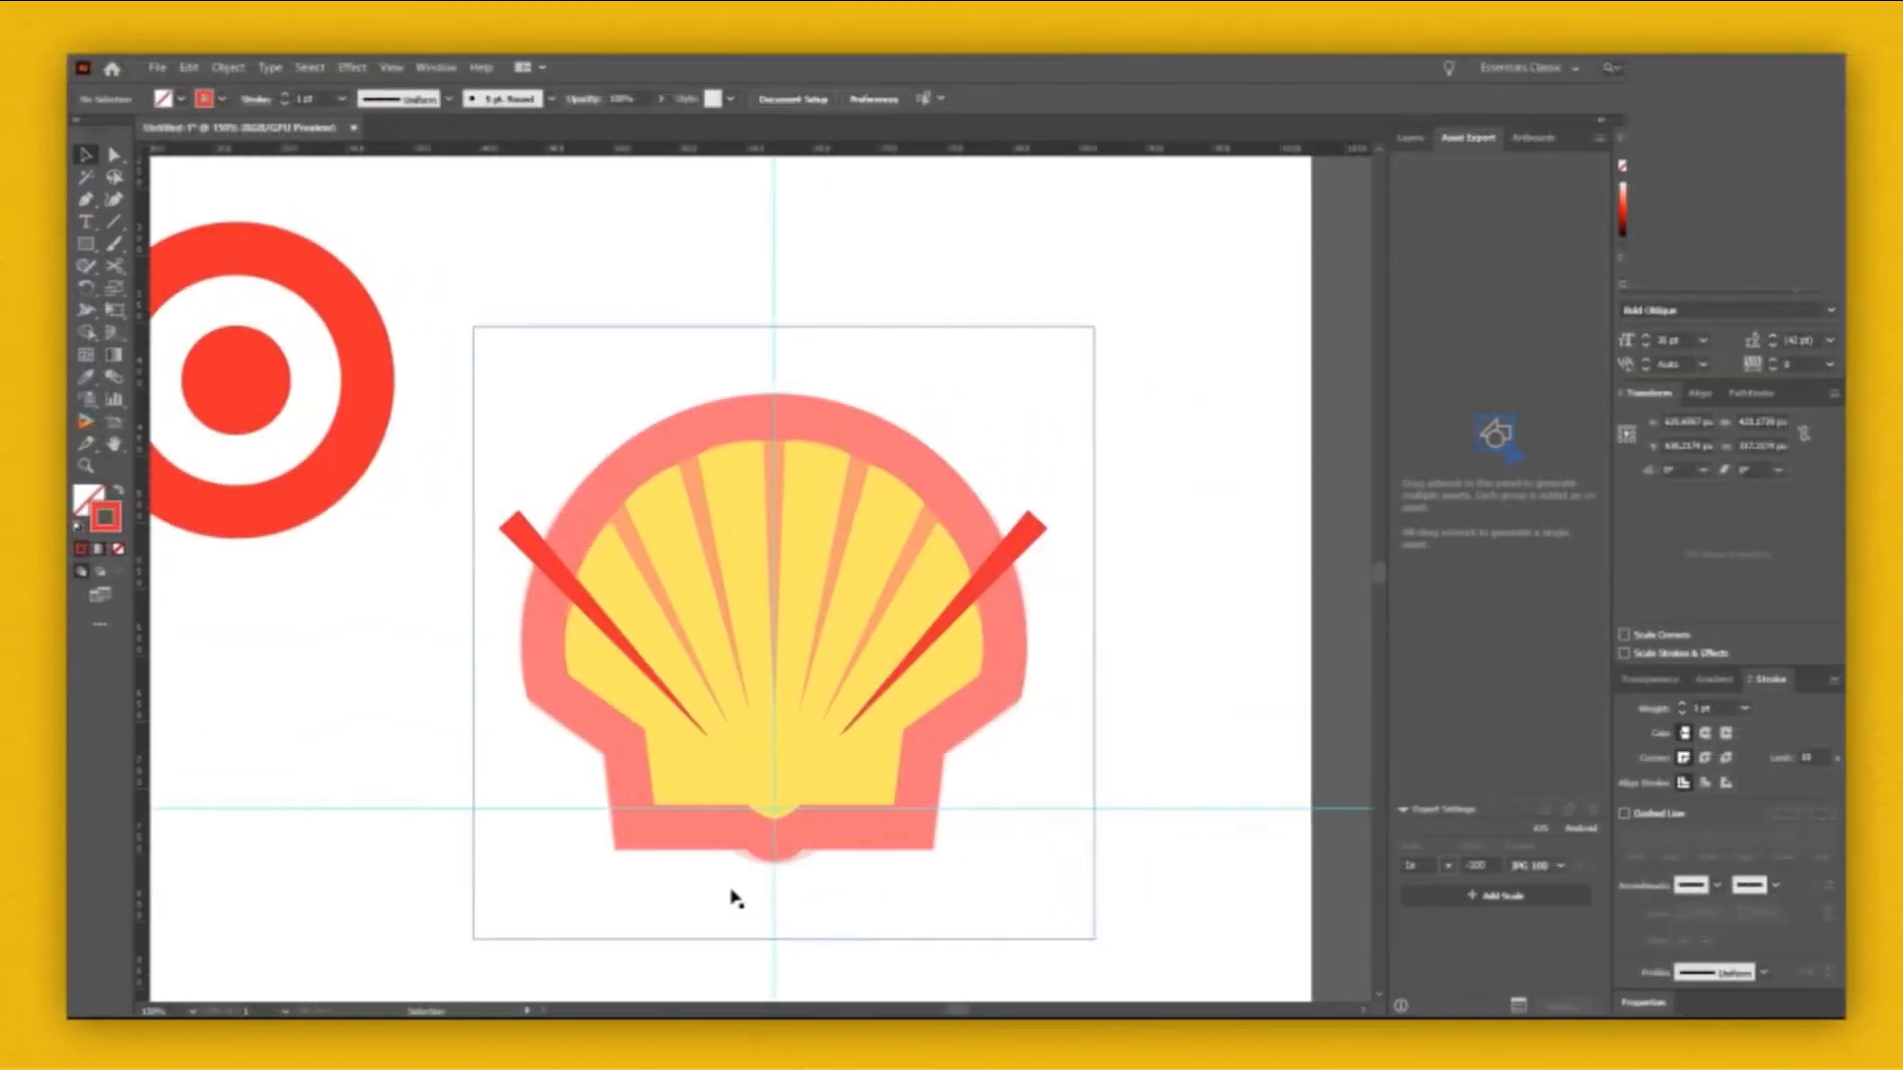
Rotate a copy of the right-hand ray about 14° around the guide intersection so it covers the neighbouring ray.
click(1031, 549)
key(r)
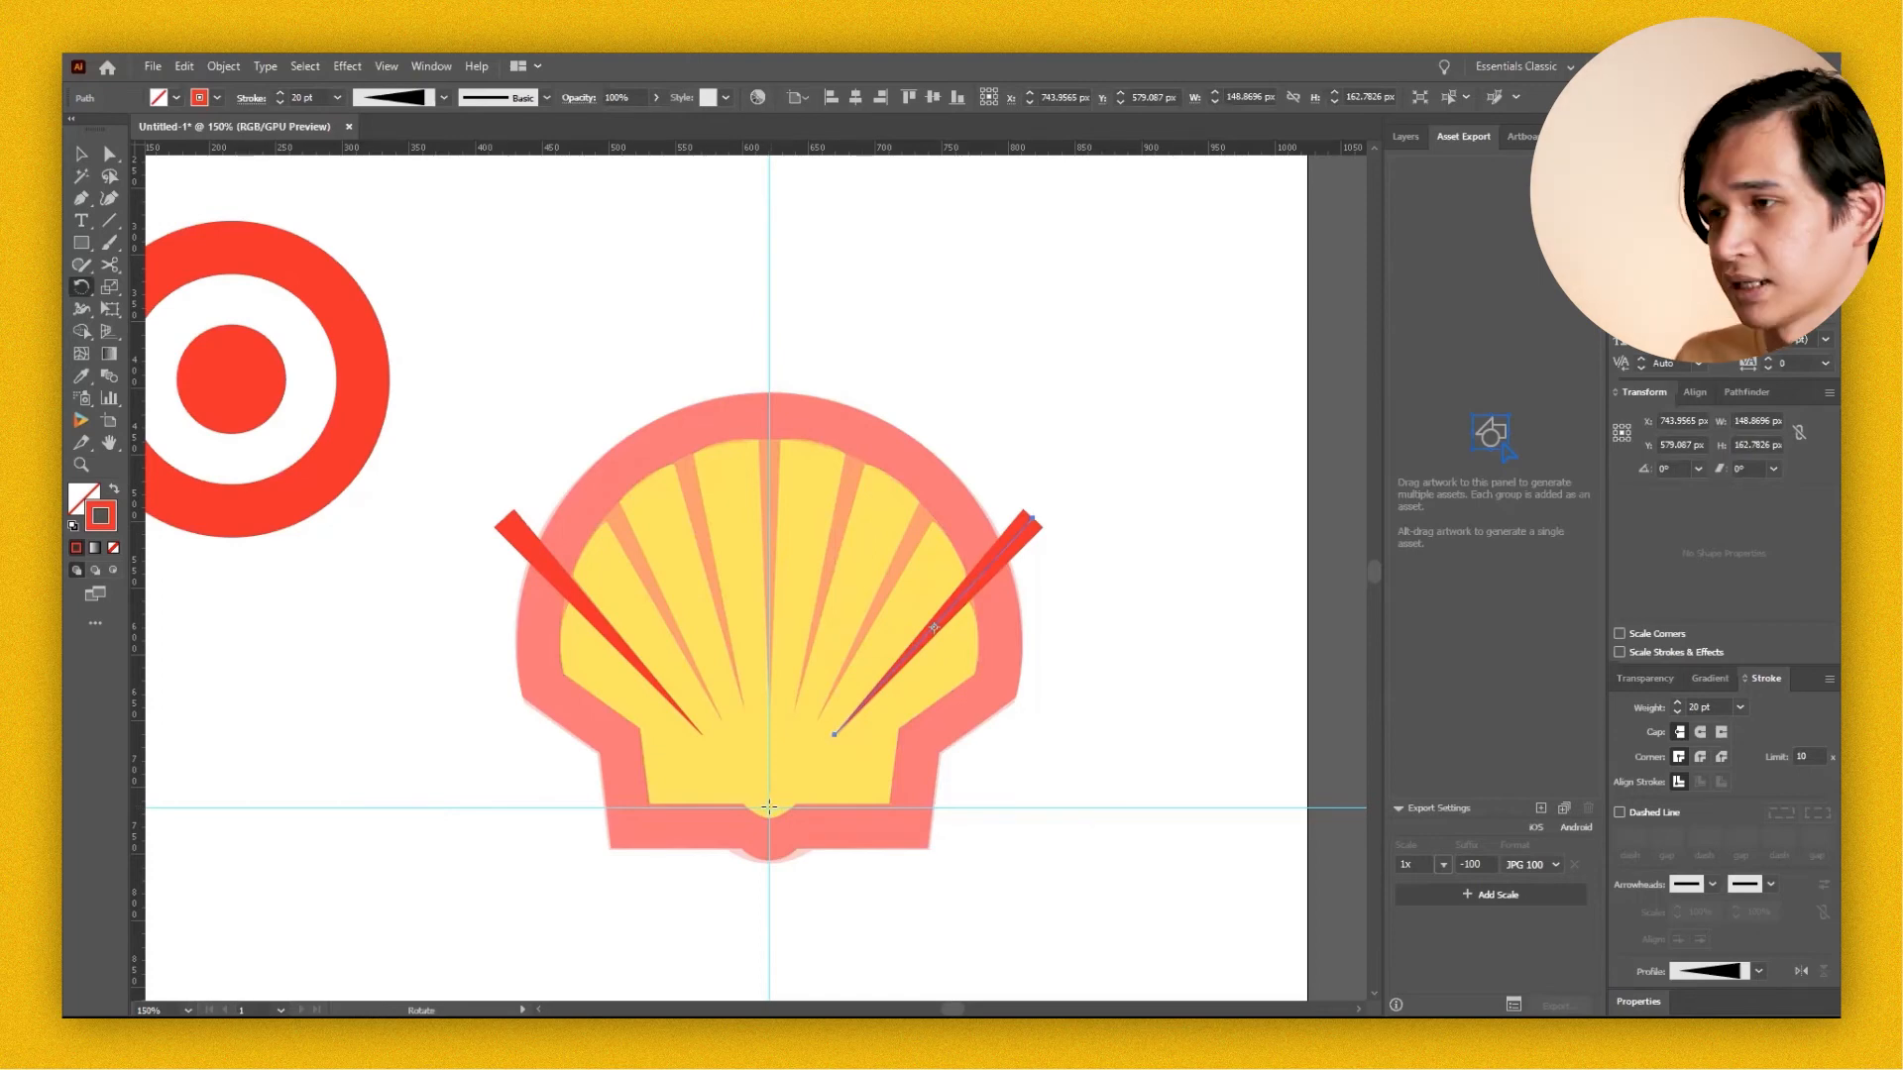
drag(1155, 538, 1024, 457)
drag(1330, 487, 1329, 485)
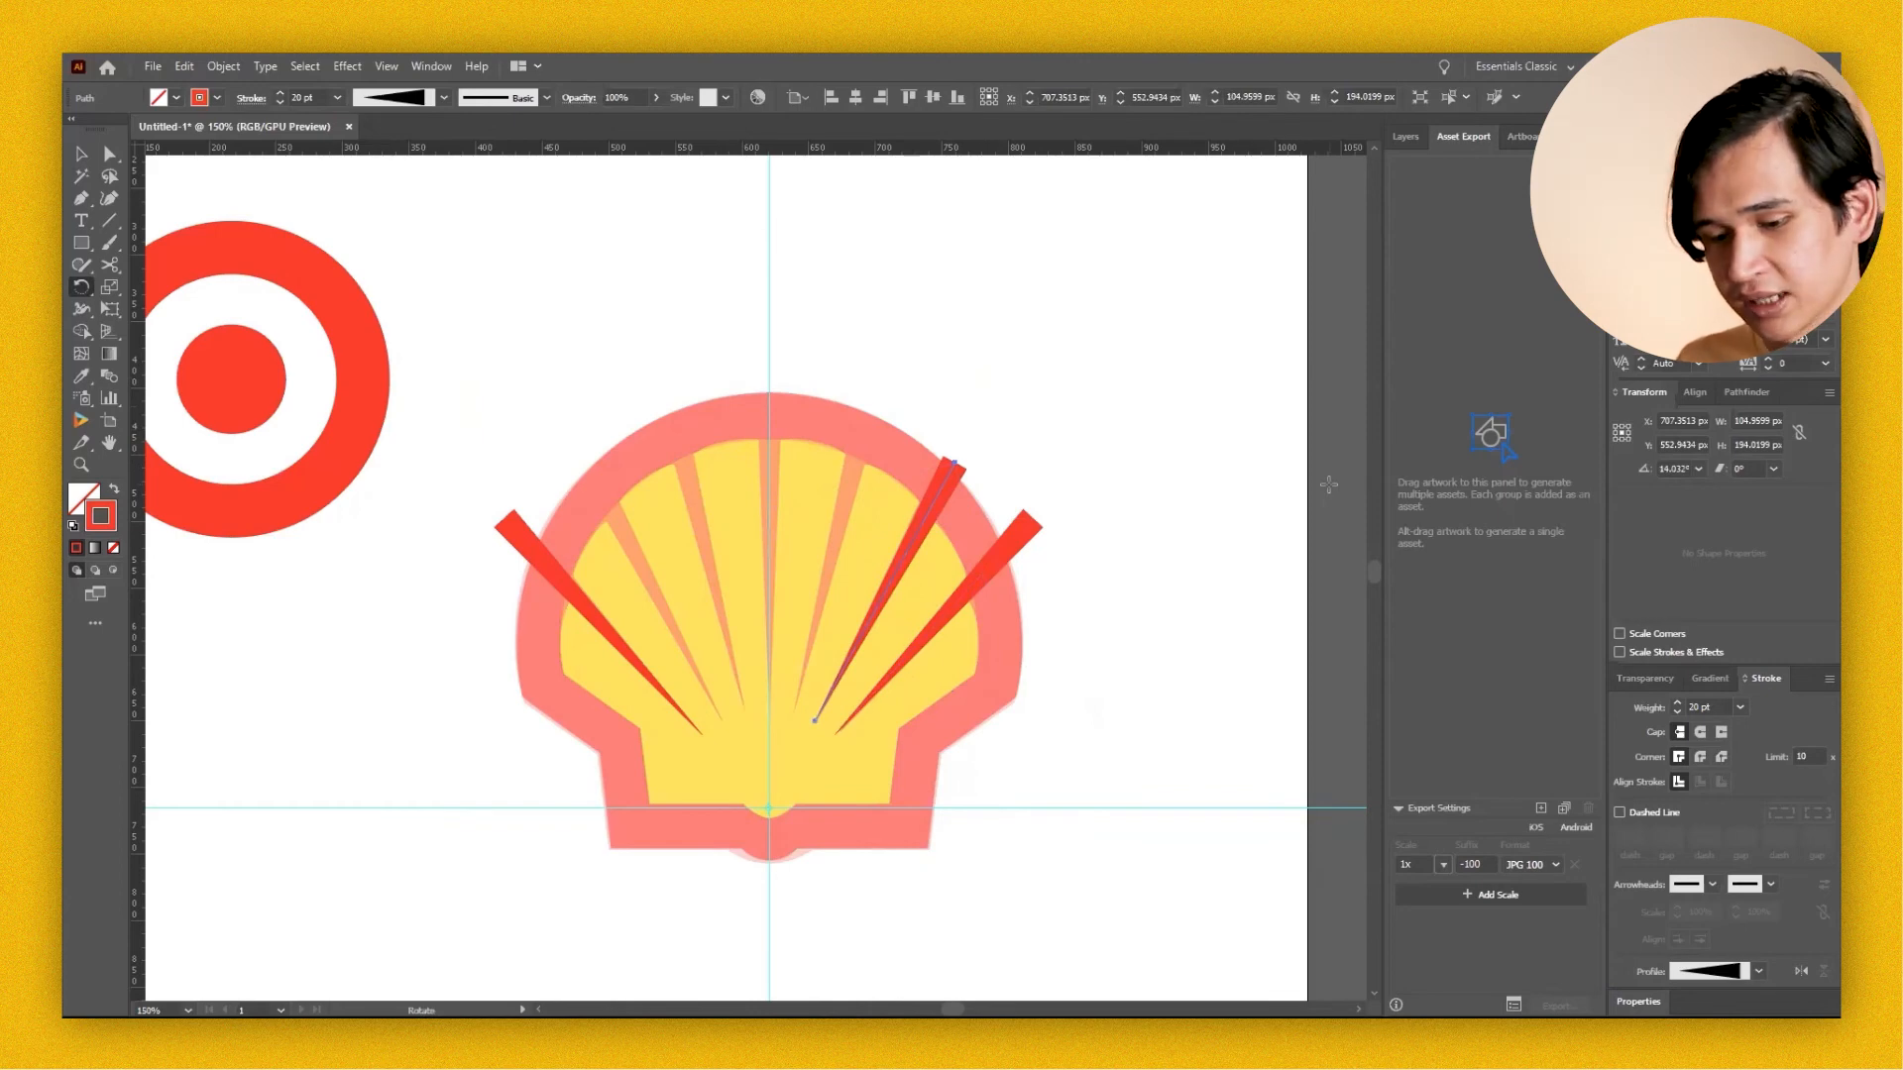
Repeat the rotated copy four more times to cover the remaining rays across the shell.
key(ctrl)
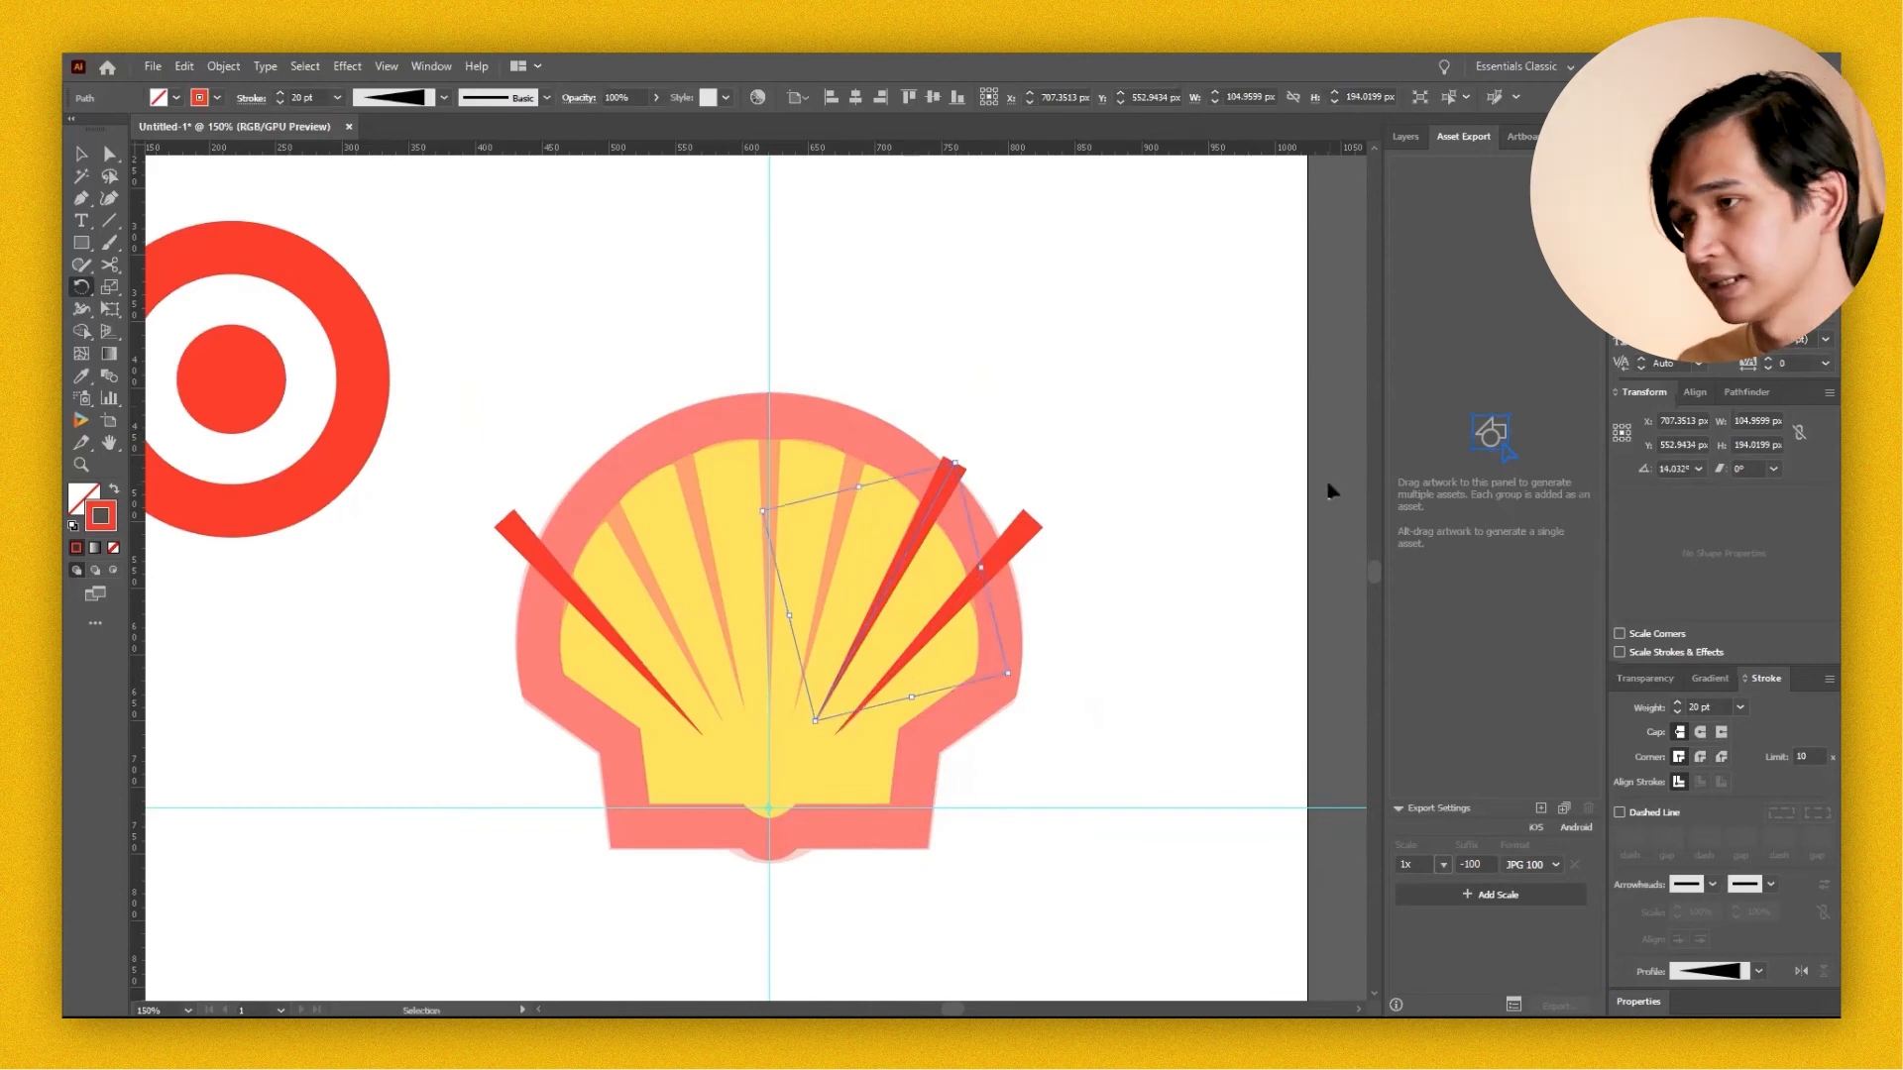
key(ctrl+d)
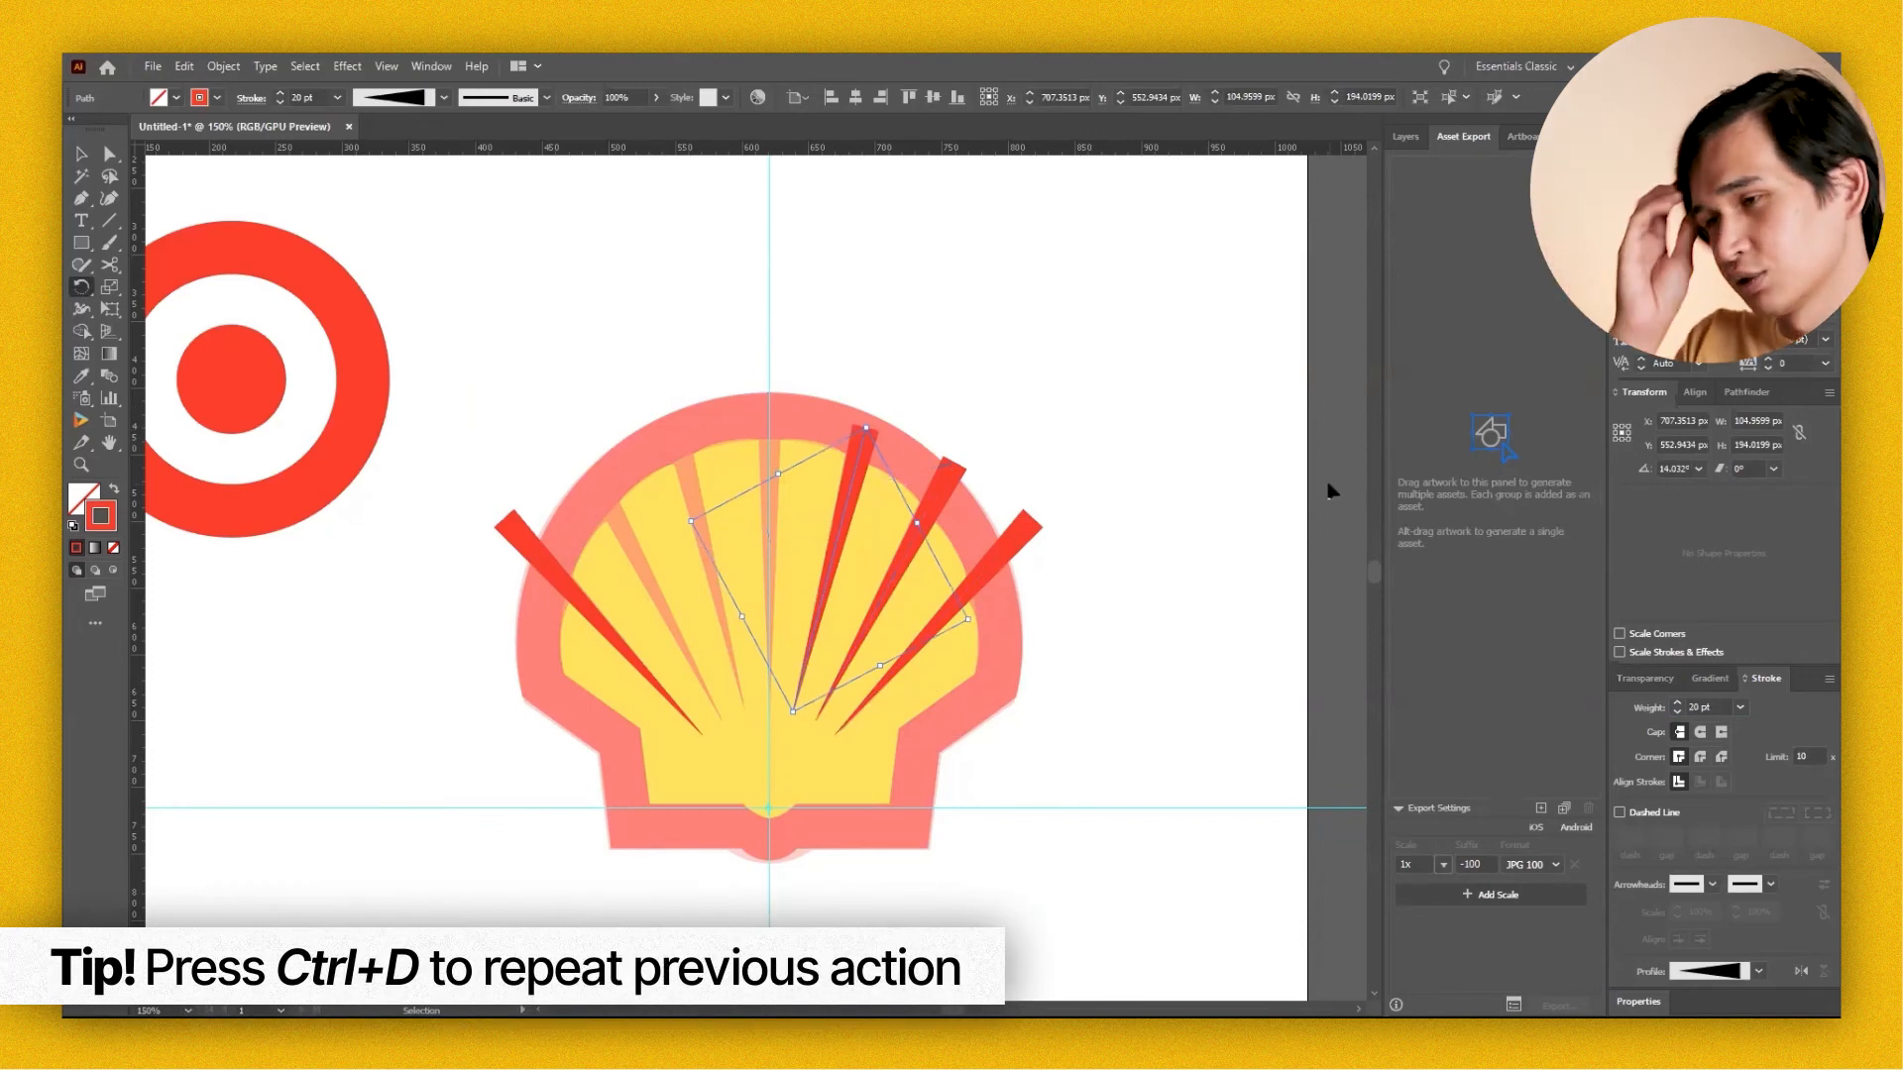
key(ctrl+d)
key(ctrl+d)
key(ctrl+d)
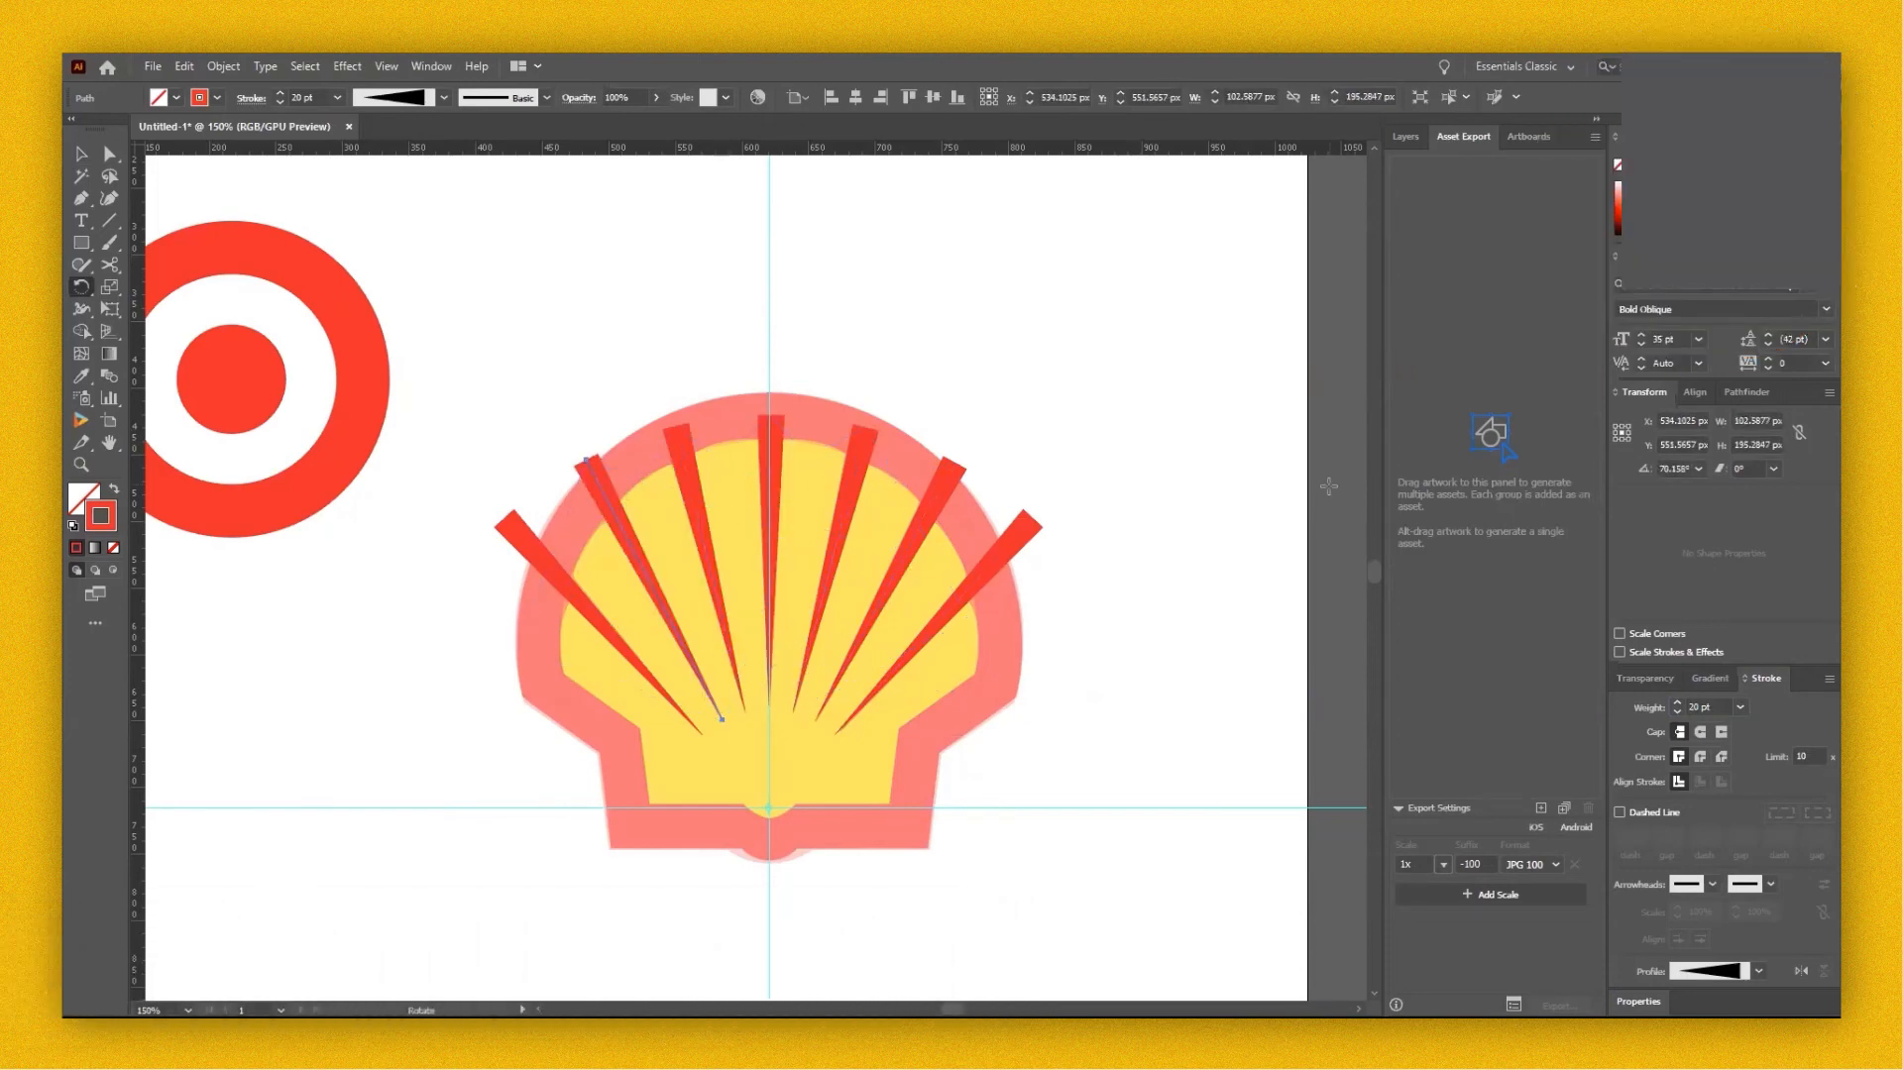
Select the shell's red outer border and restore it to full opacity.
key(v)
click(1057, 437)
click(855, 428)
click(1645, 679)
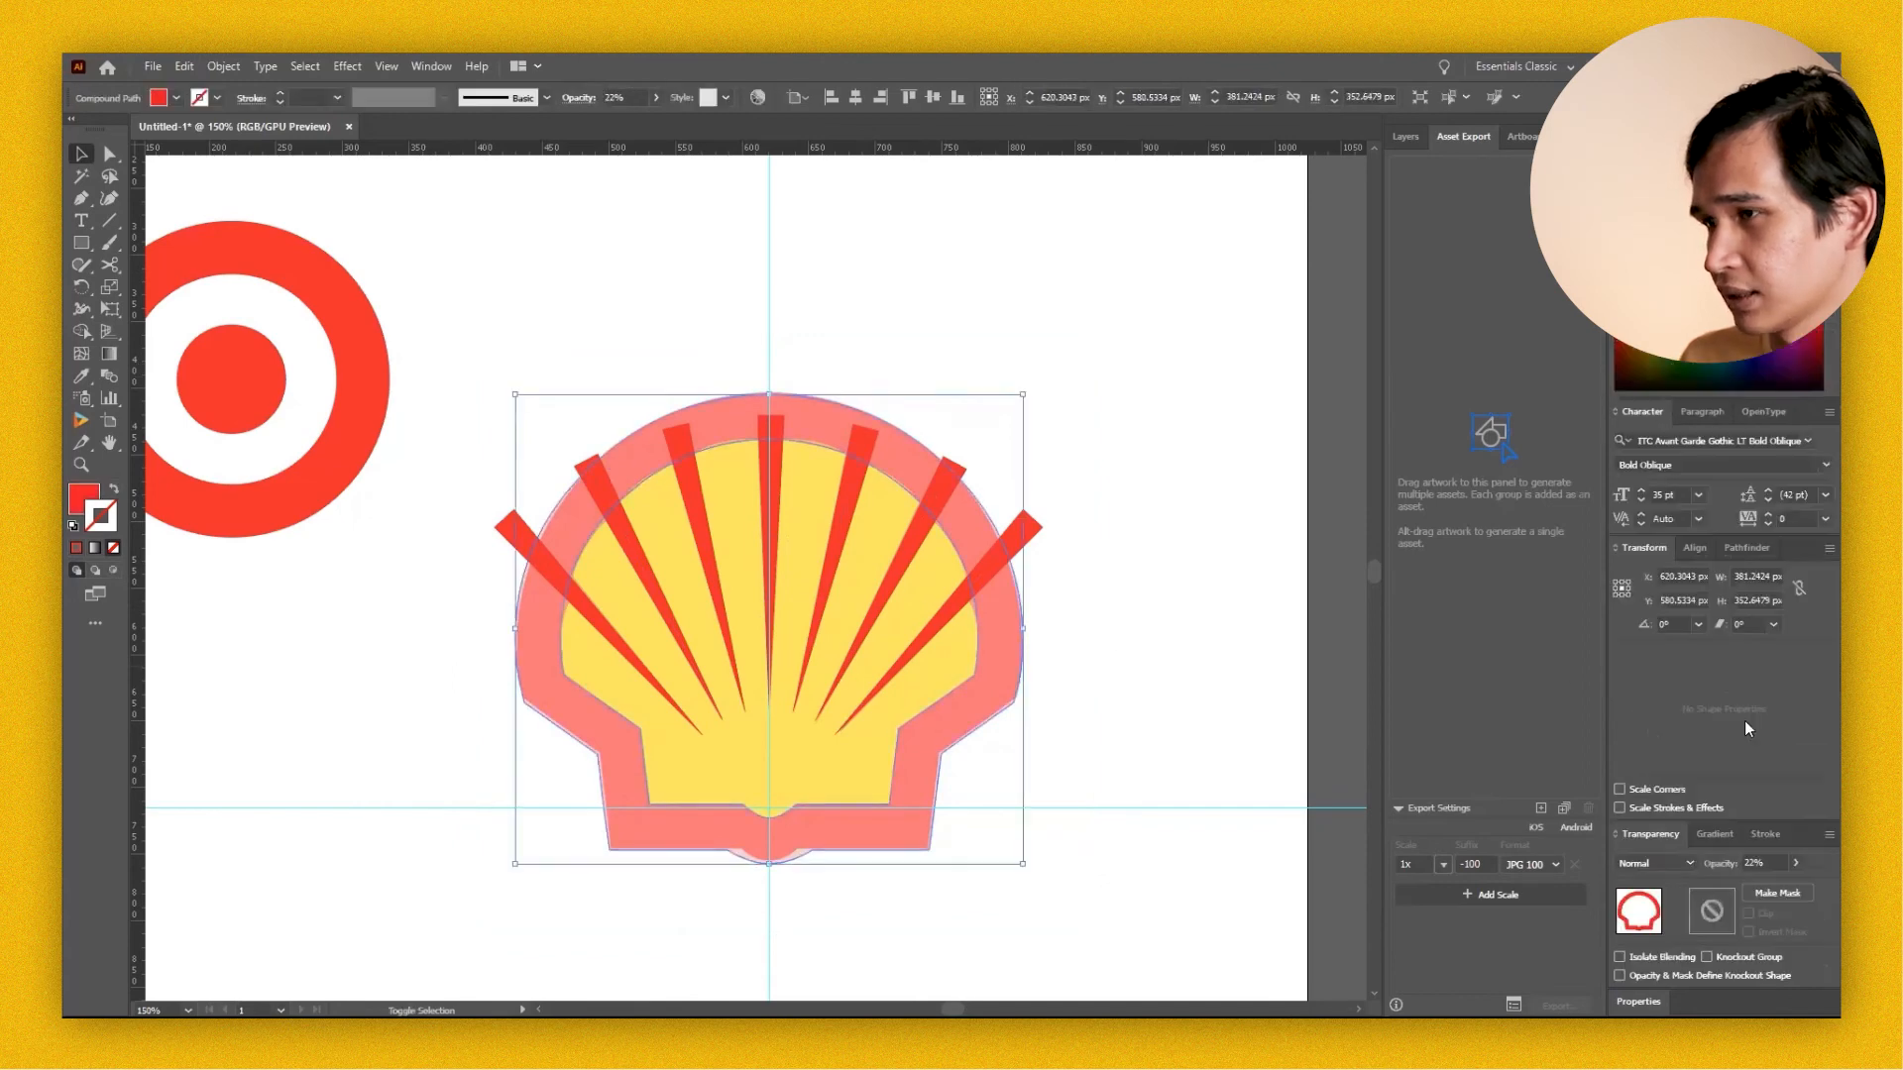
click(1795, 864)
click(1120, 830)
Try combining the rays and red border with Pathfinder and deleting the red artwork, undoing both attempts.
drag(1149, 314, 480, 779)
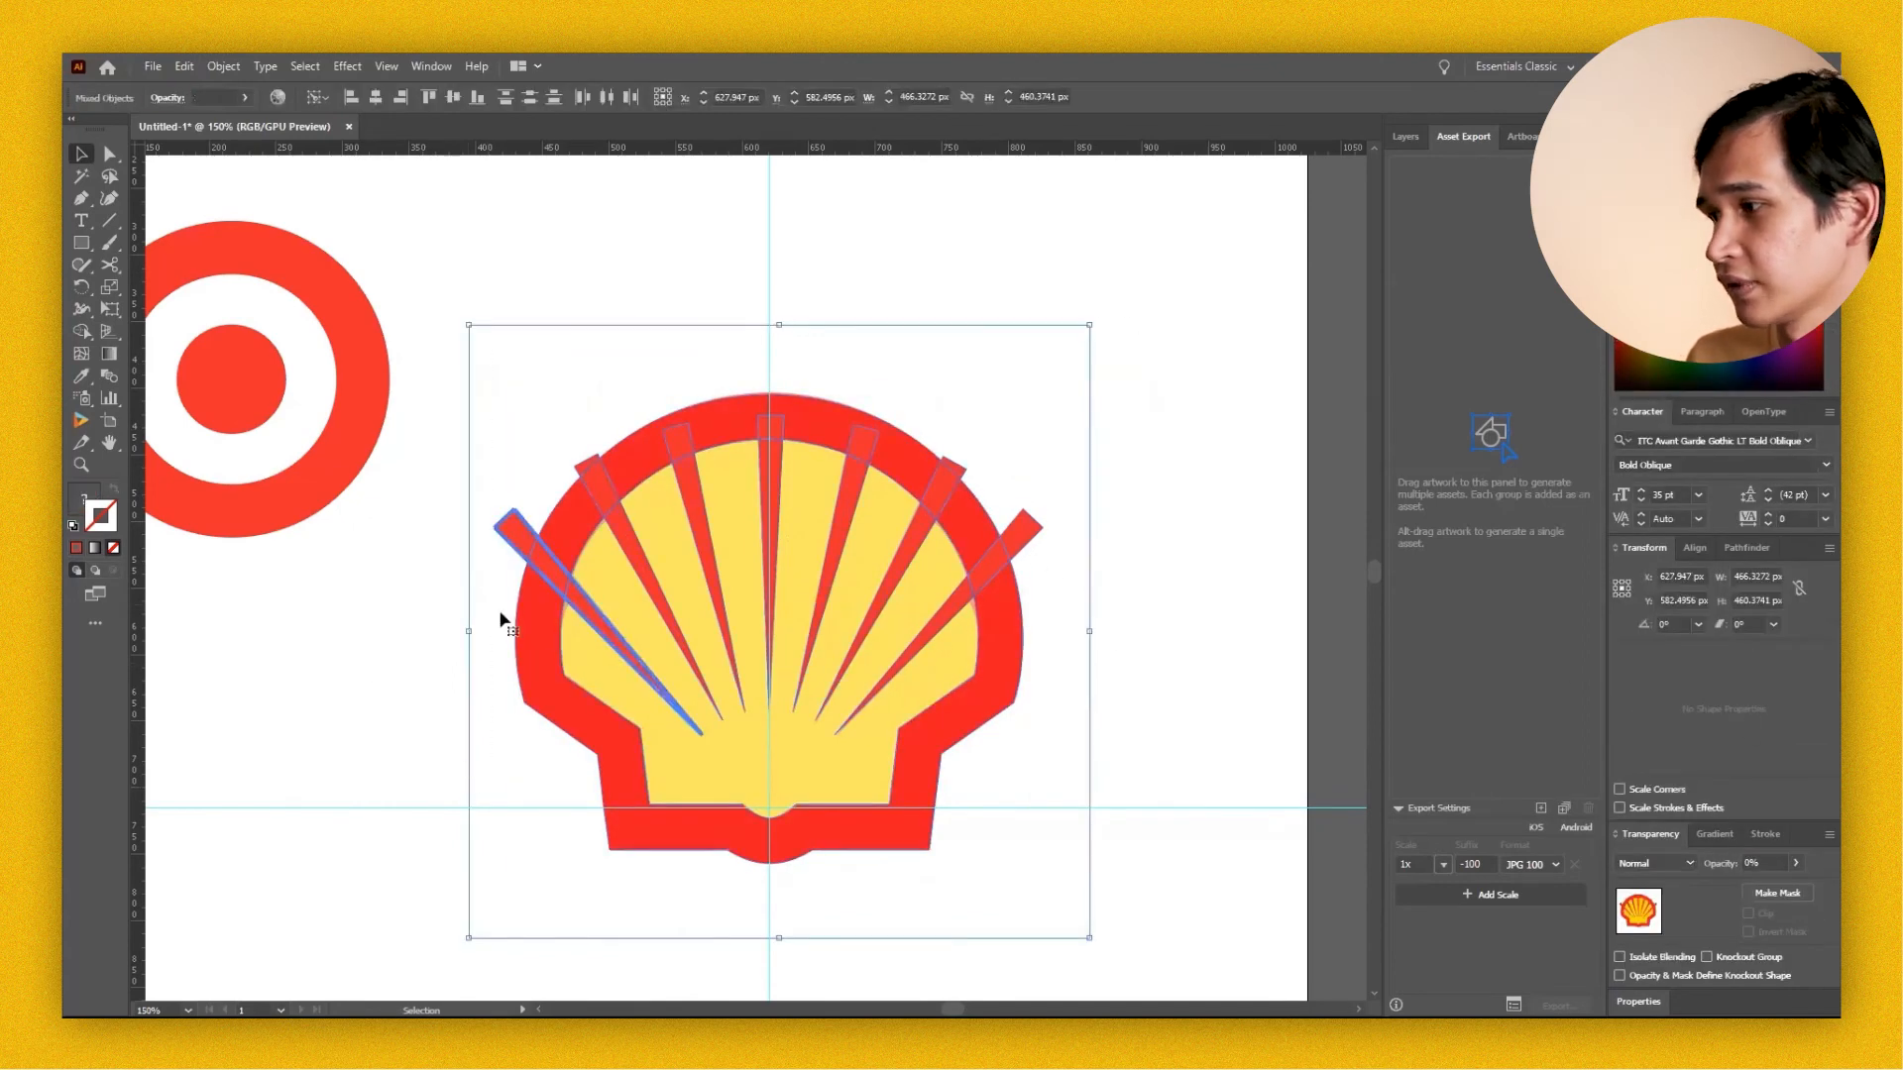
click(1740, 549)
click(1625, 659)
key(ctrl+z)
click(1113, 603)
click(1021, 523)
key(Delete)
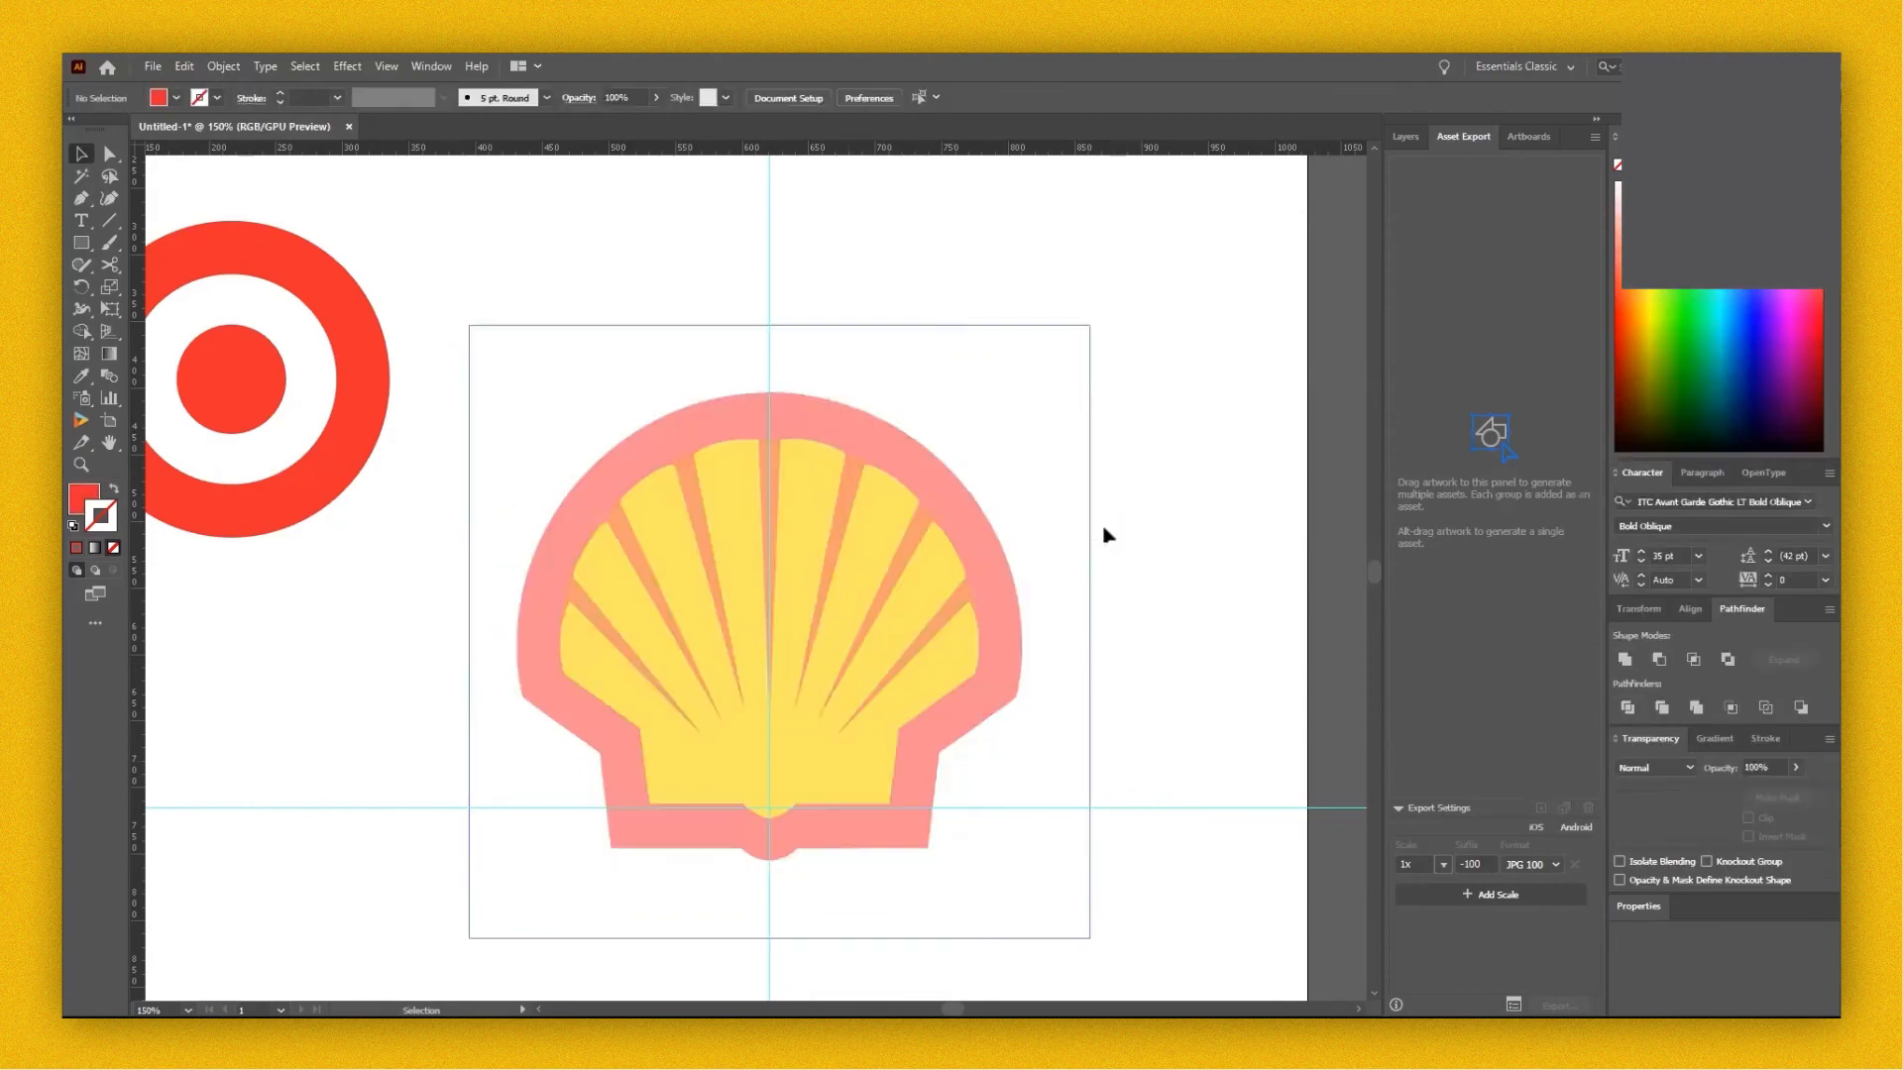
key(ctrl+z)
Delete the ray ends that protrude beyond the shell's red outer border.
click(1028, 527)
key(Delete)
click(951, 470)
key(Delete)
click(589, 469)
key(Delete)
click(503, 529)
Try moving part of the shell artwork aside and undo the move.
key(v)
drag(858, 755, 1187, 566)
key(ctrl+z)
drag(1126, 395, 533, 865)
click(441, 723)
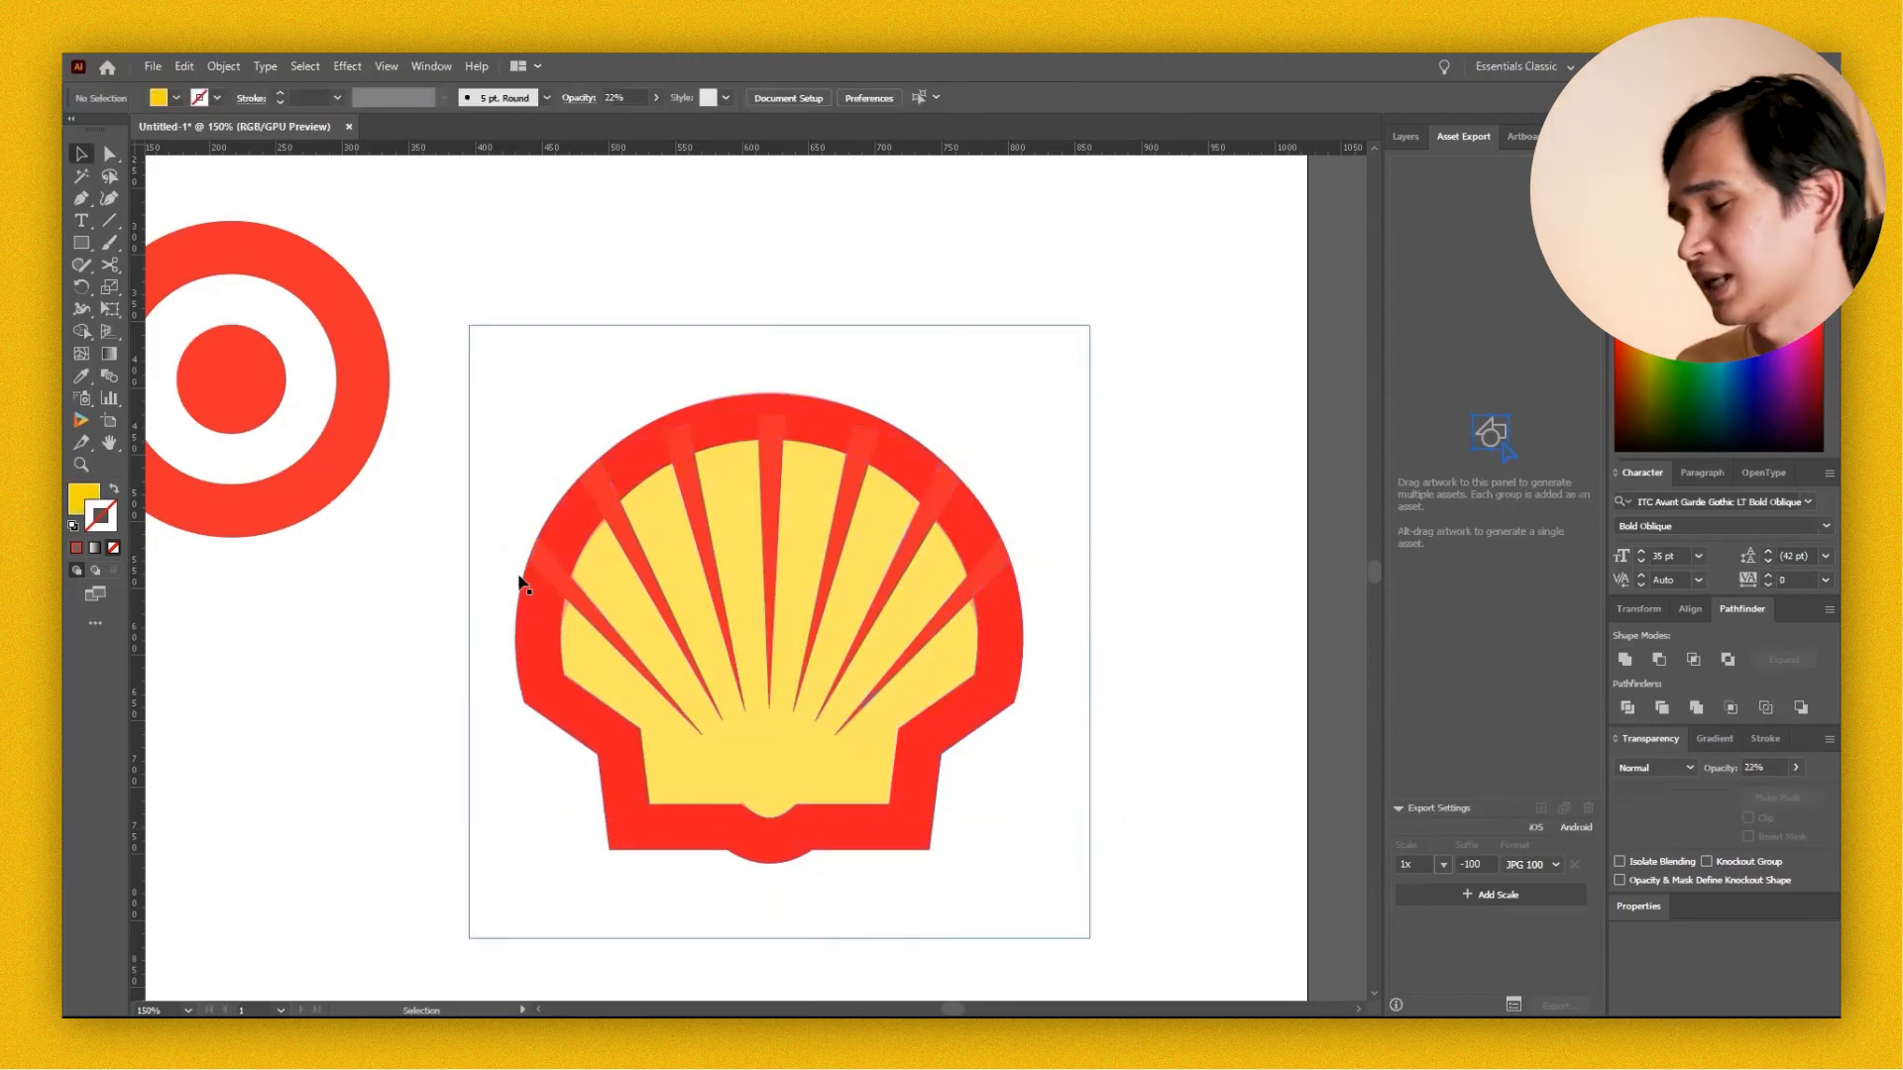
Set the opacity of the yellow shell fill to 100% and deselect it.
key(z)
alt+click(833, 634)
alt+click(832, 635)
drag(736, 656, 901, 714)
key(v)
click(885, 655)
click(1796, 769)
drag(1765, 790, 1792, 790)
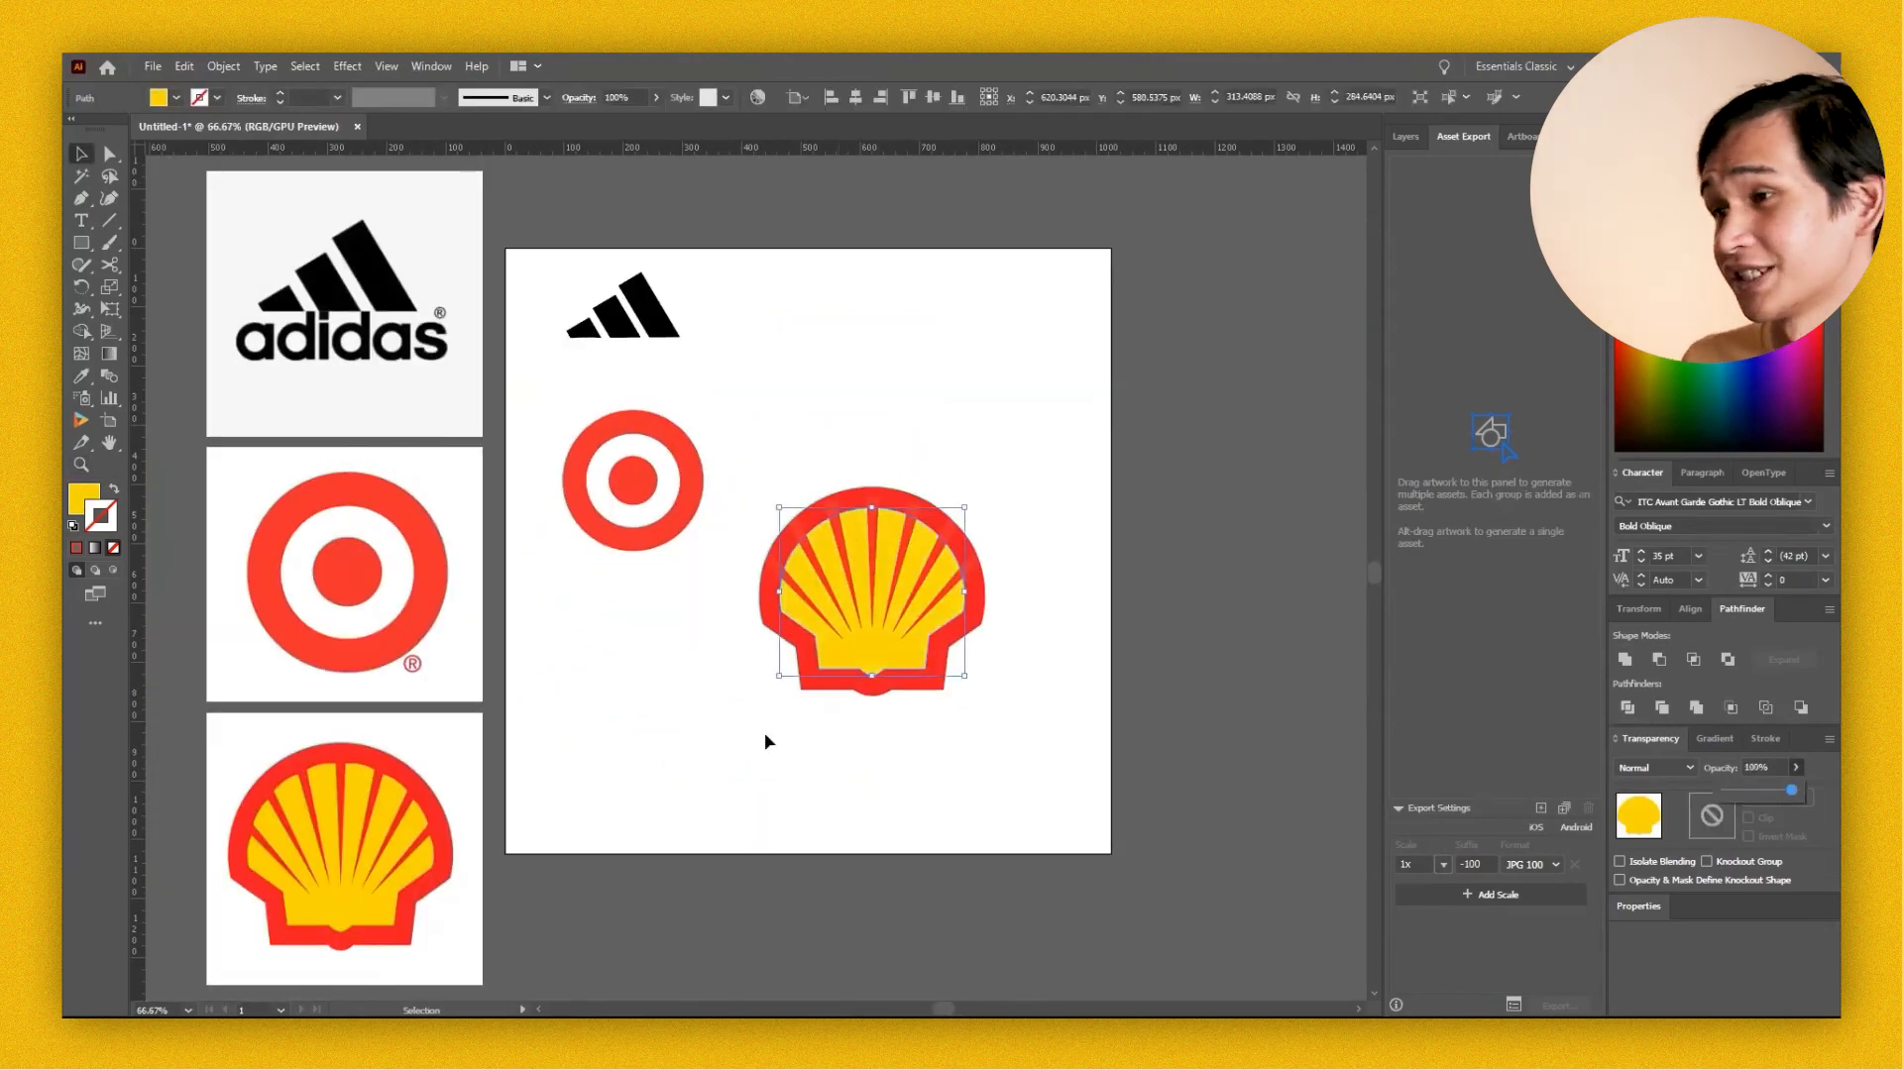
click(764, 741)
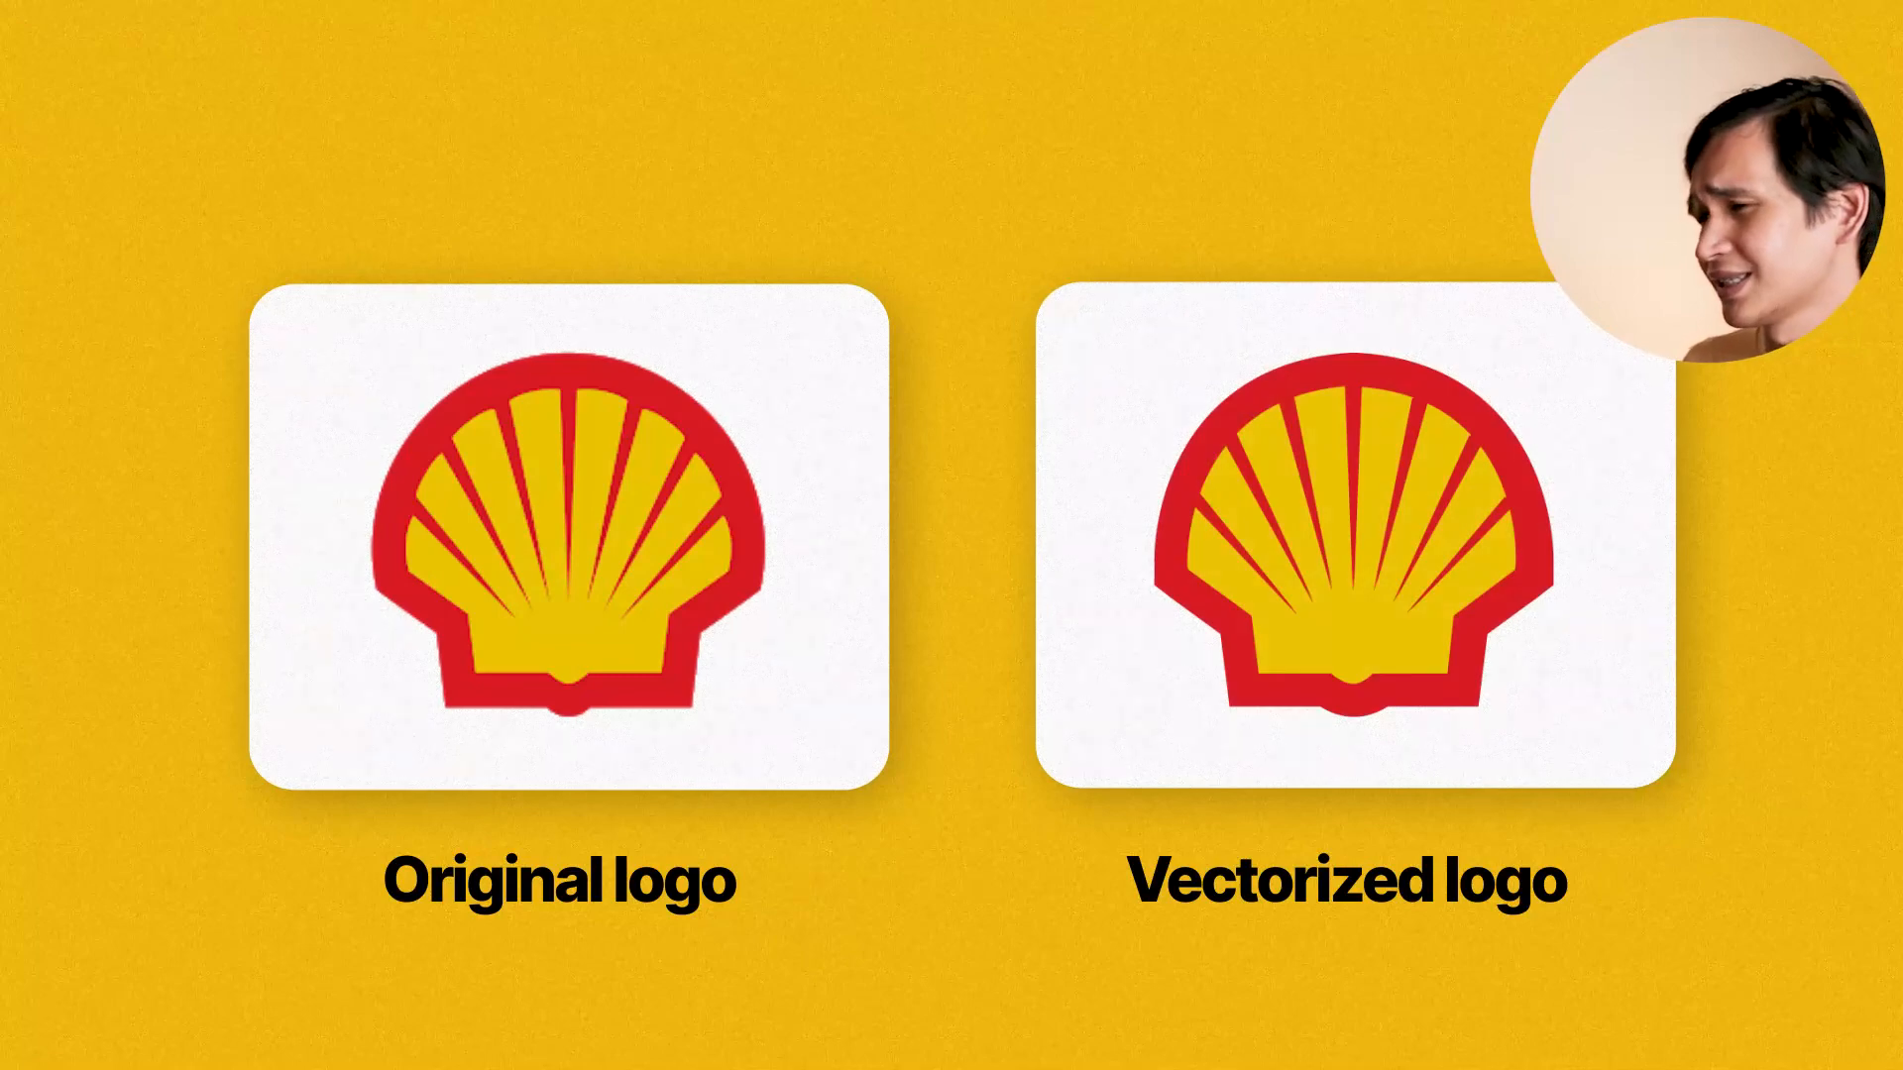